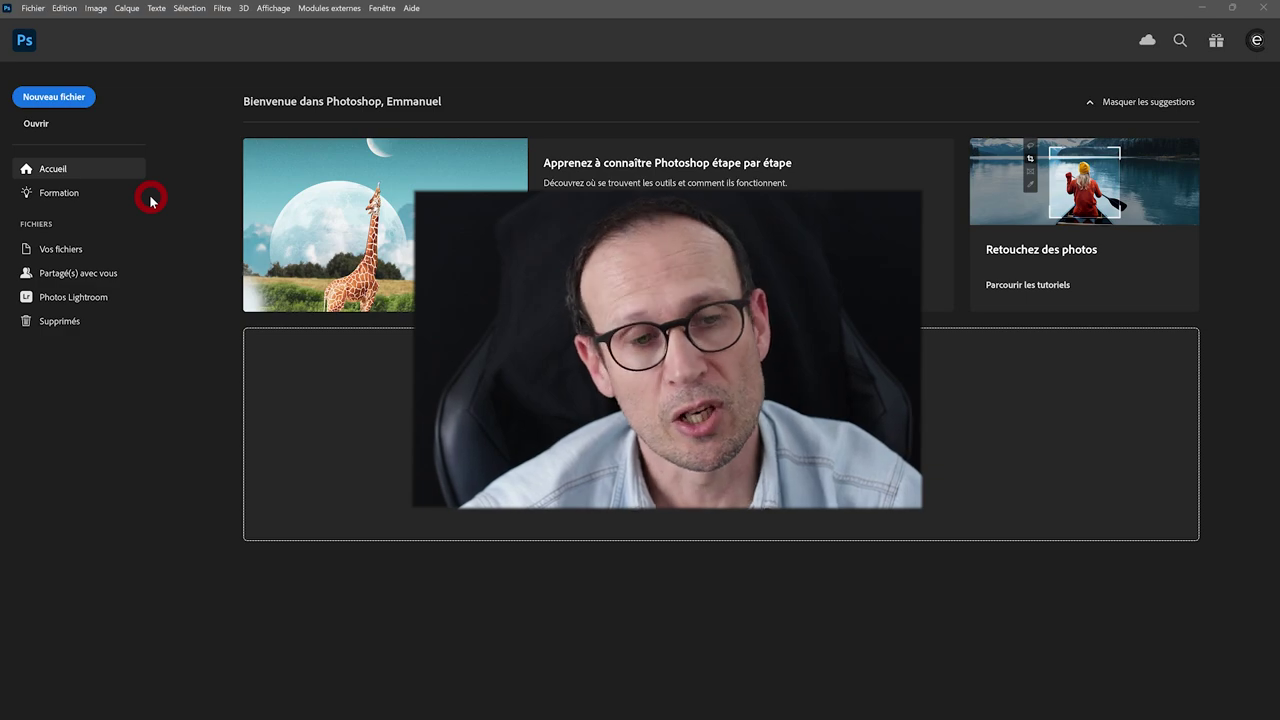
# Create a blank A4 print-preset document, 2480 × 3508 px at 300 ppi in RGB.
pyautogui.click(28, 8)
pyautogui.click(54, 24)
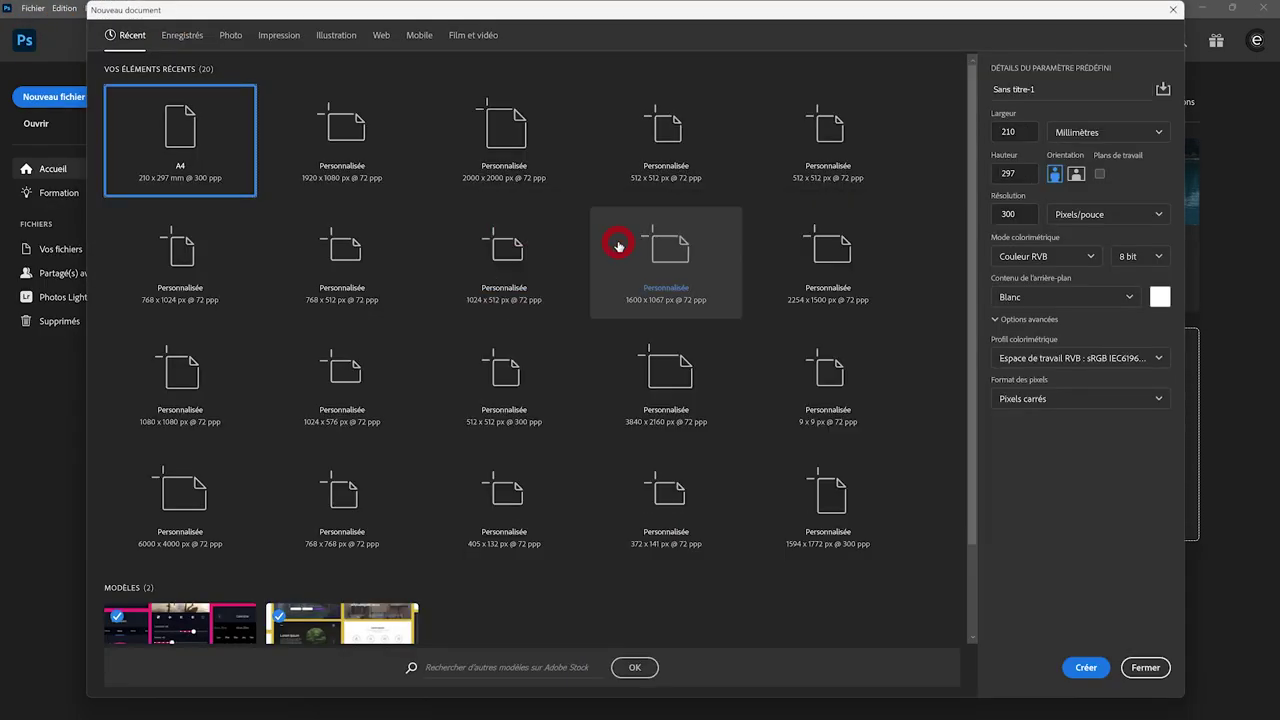
pyautogui.click(294, 40)
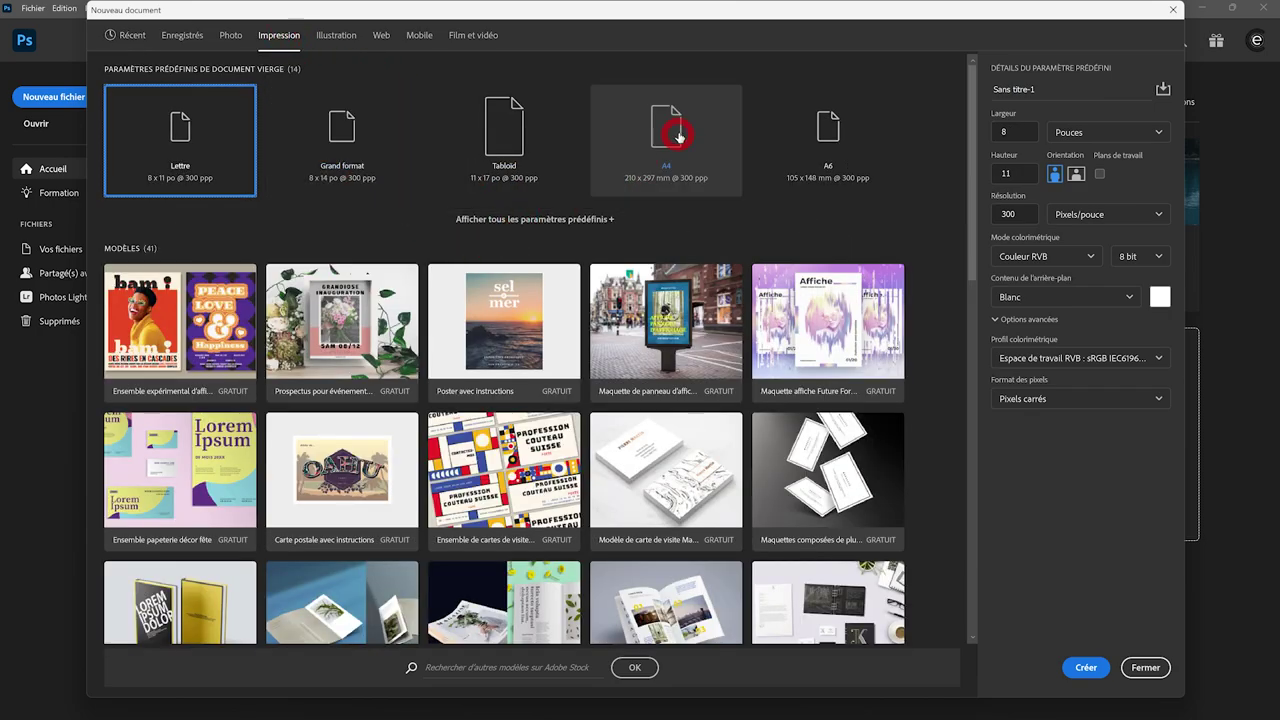
pyautogui.doubleClick(679, 136)
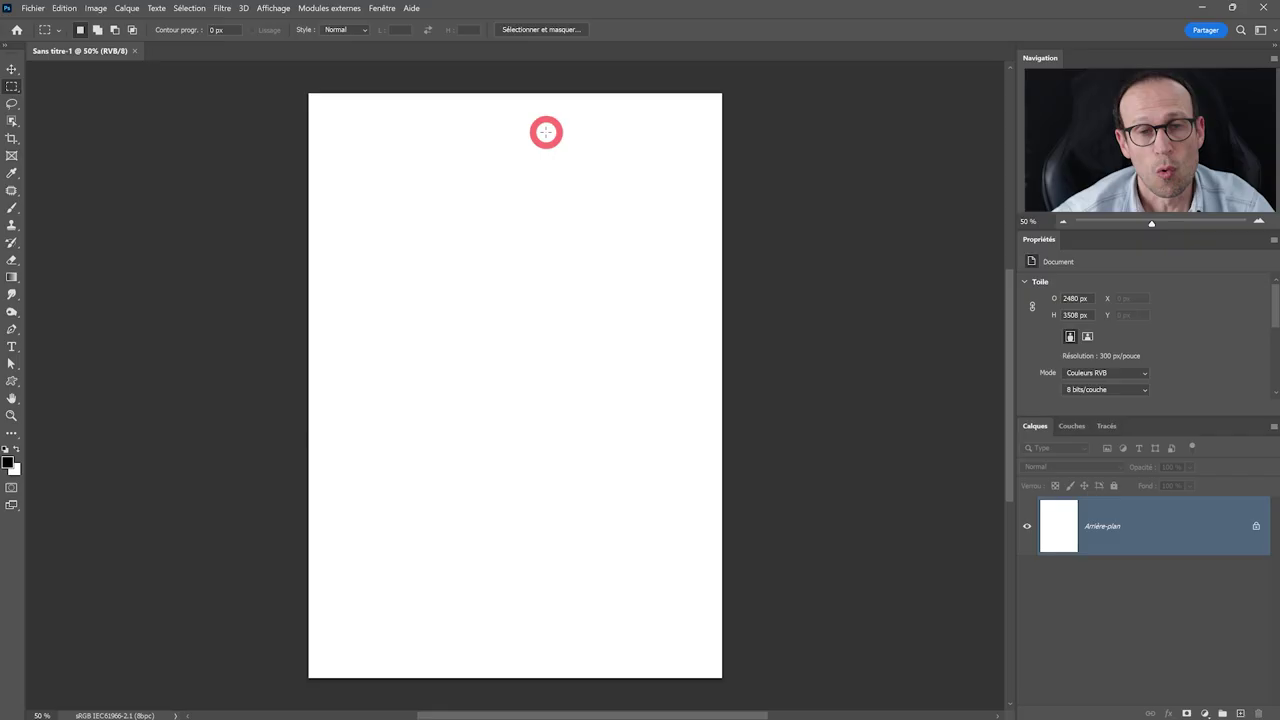
# Place the cracked-earth image and scale it to cover the whole A4 page.
pyautogui.click(27, 10)
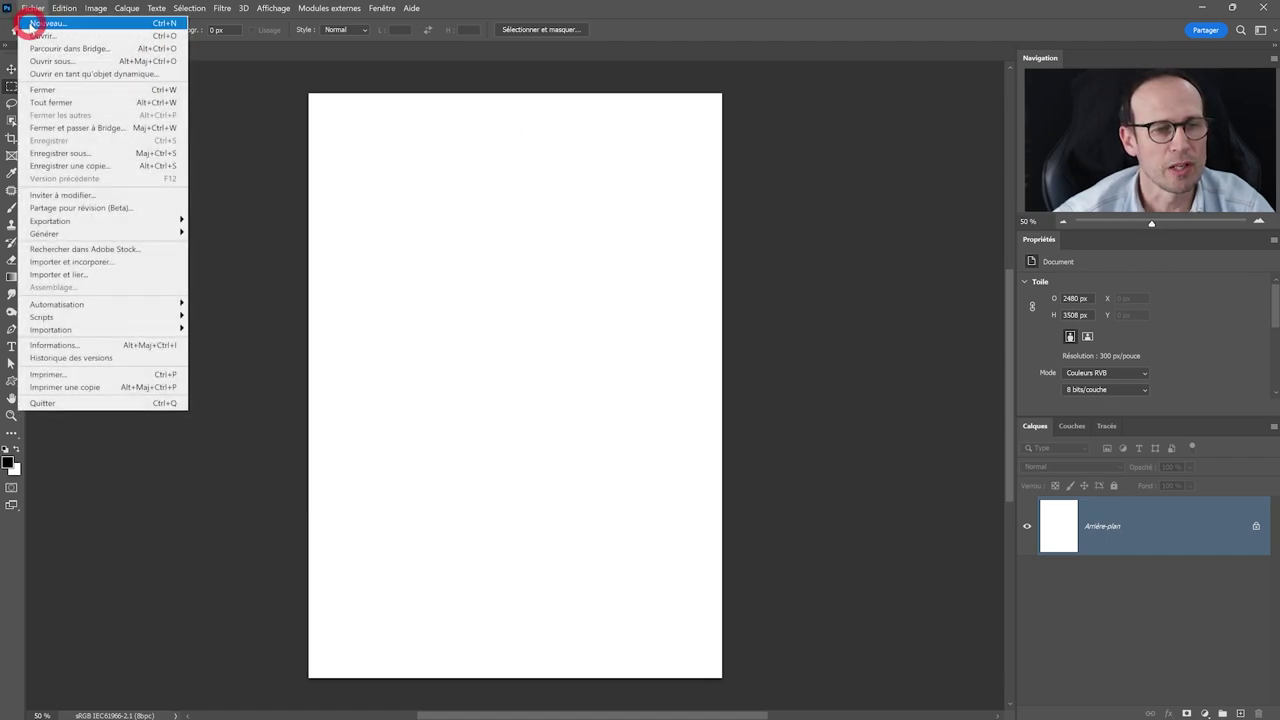
pyautogui.click(58, 262)
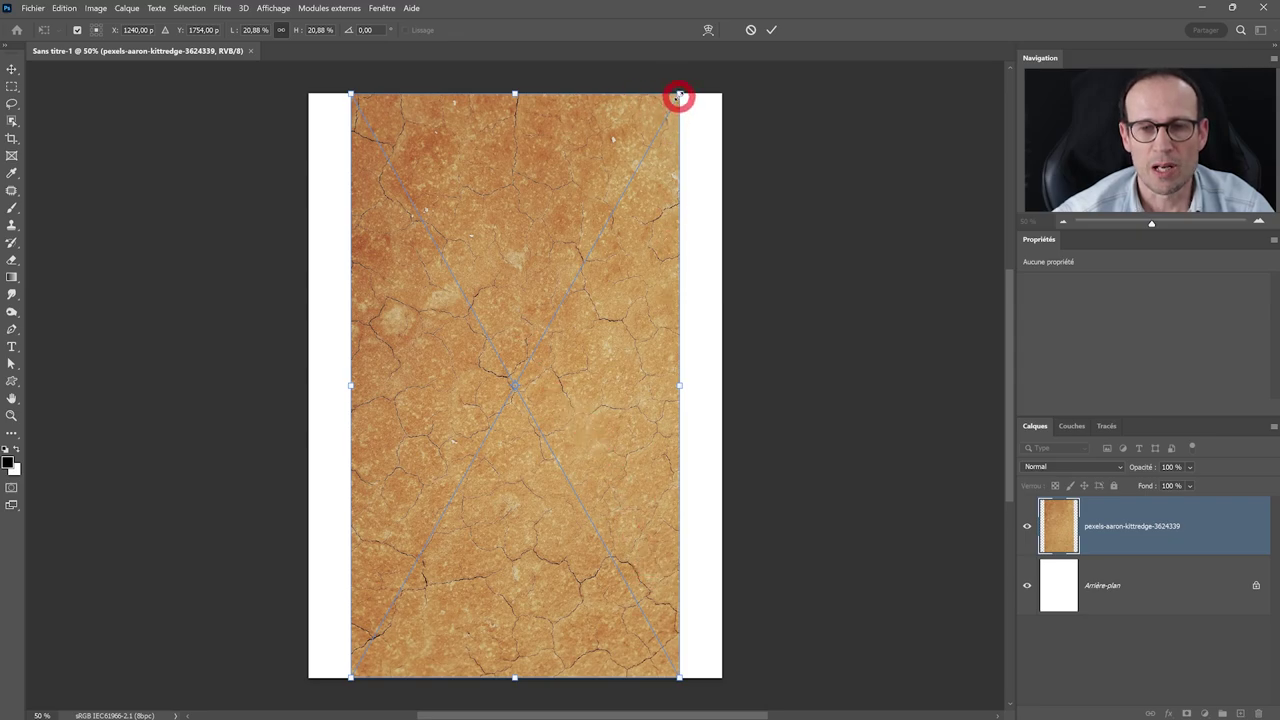
pyautogui.moveTo(679, 95); pyautogui.dragTo(797, 68)
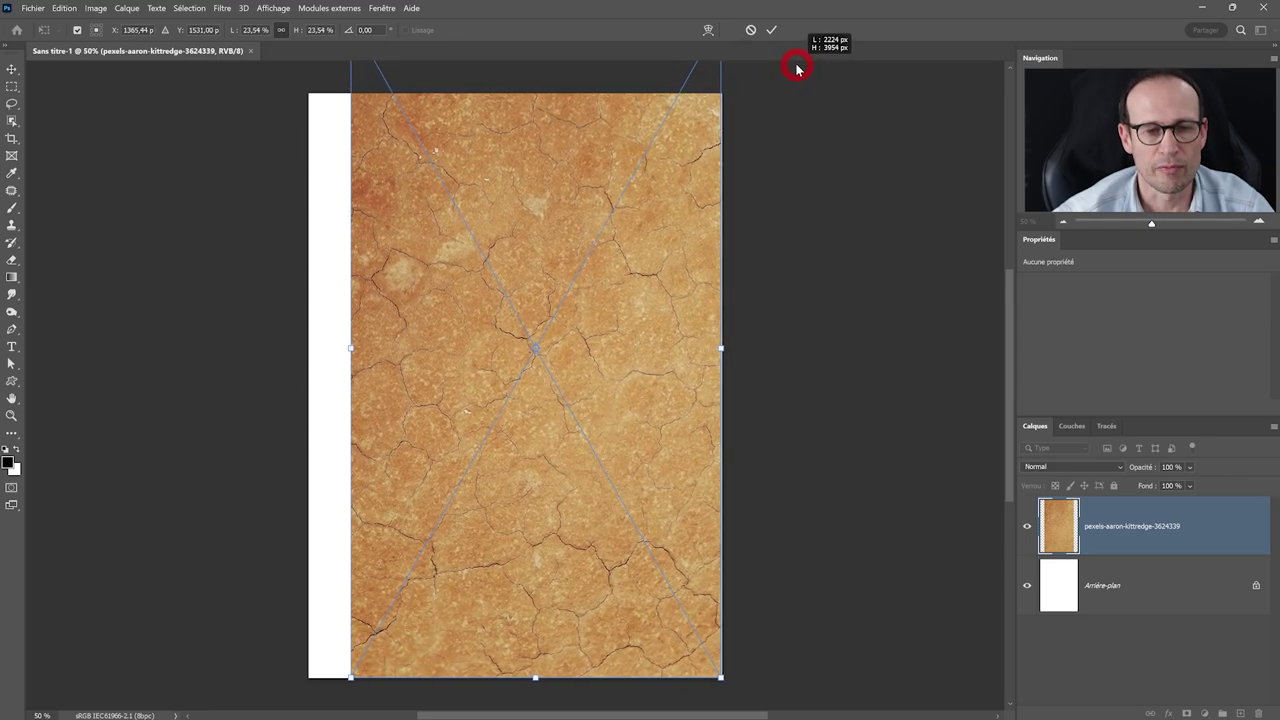
pyautogui.moveTo(350, 348); pyautogui.dragTo(309, 357)
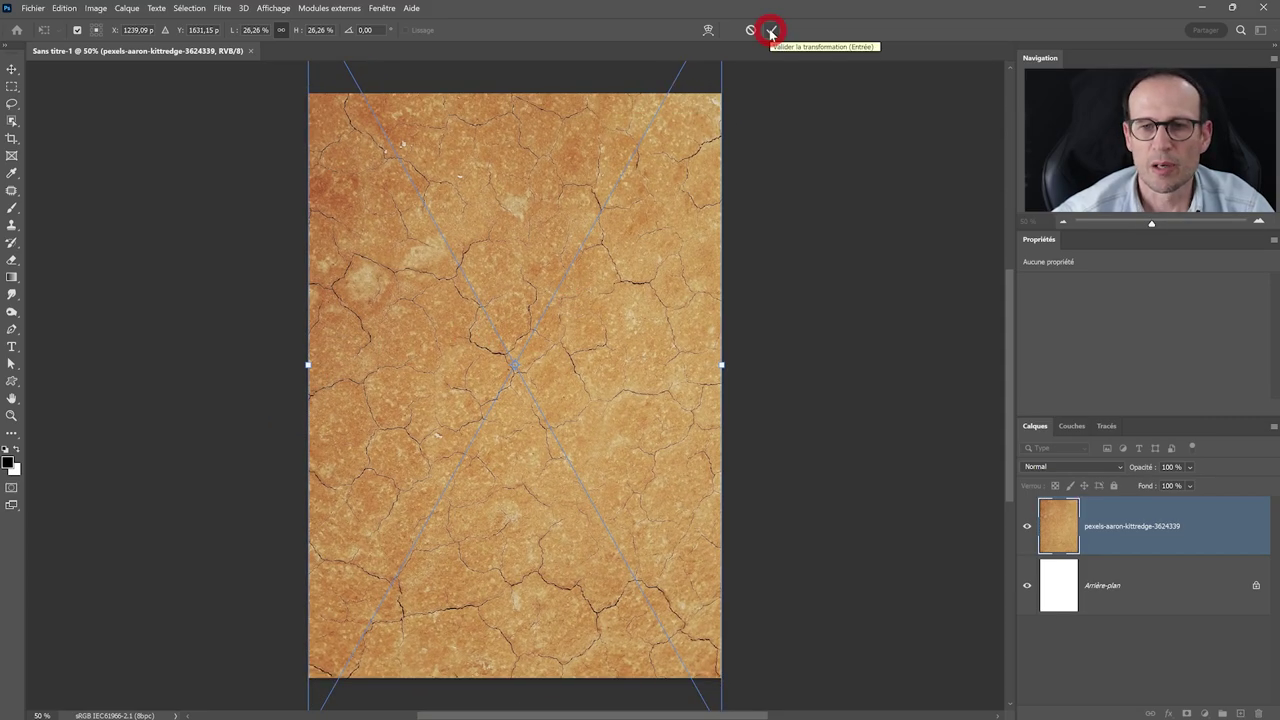
pyautogui.click(771, 31)
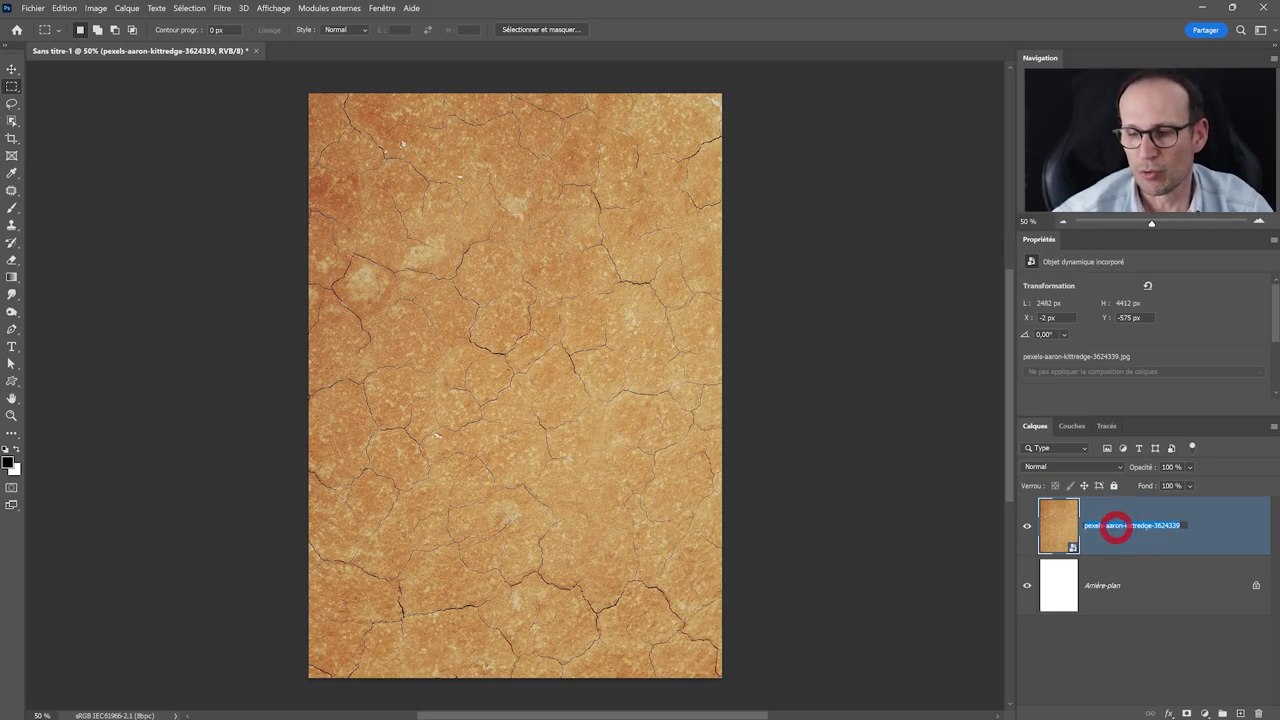
# Rename the texture layer Fond and lock its position.
pyautogui.write('Fond')
pyautogui.press('Return')
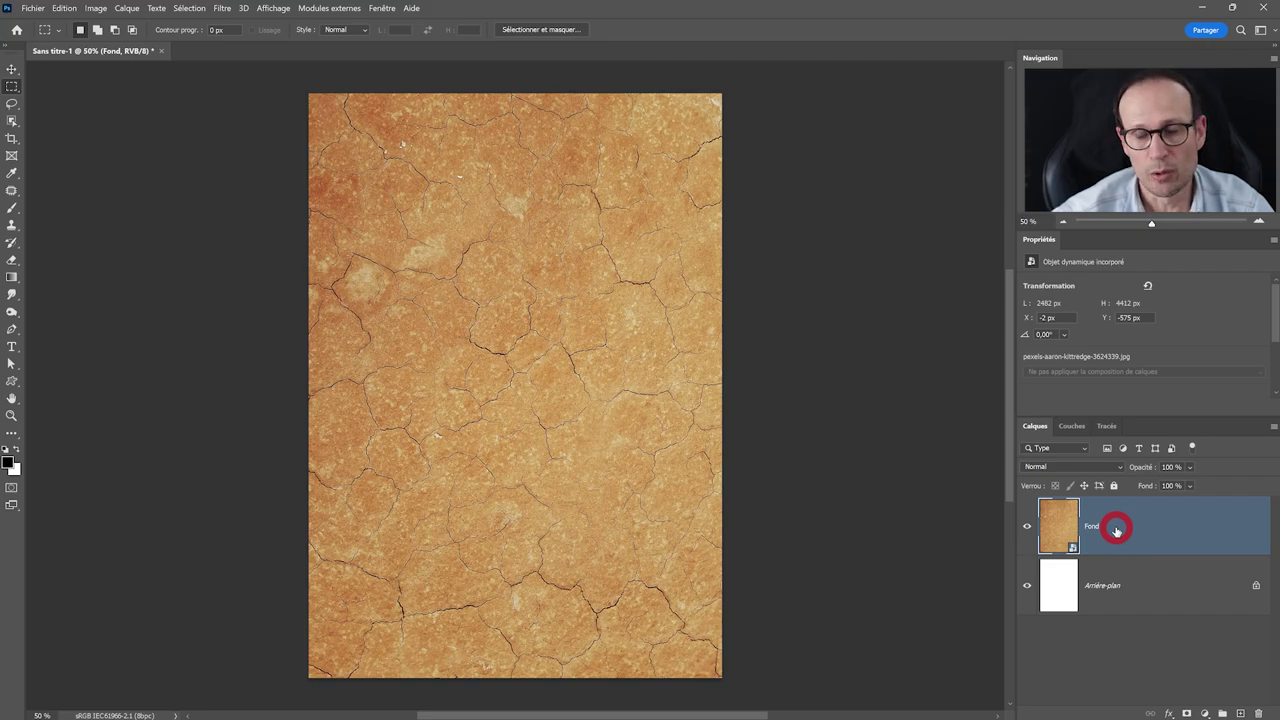
pyautogui.click(1084, 487)
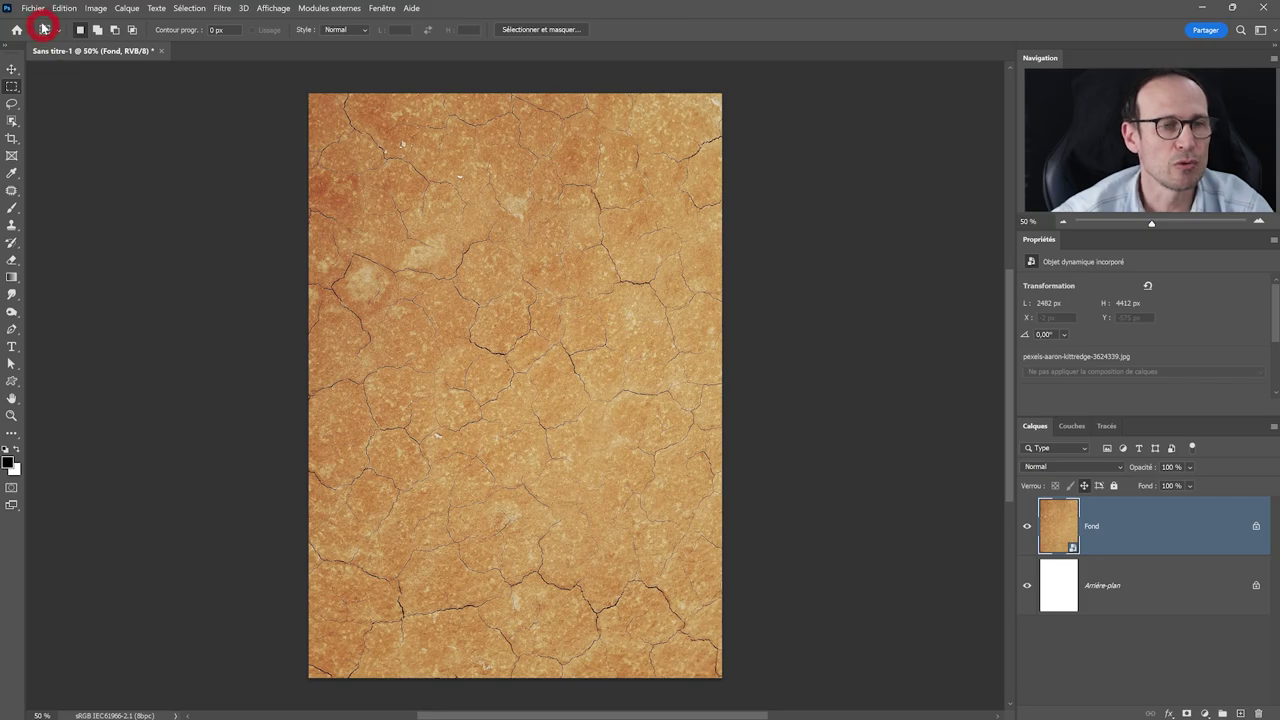
# Open the portrait photo pexels-paulo-bert-4192655.jpg.
pyautogui.click(30, 12)
pyautogui.click(42, 42)
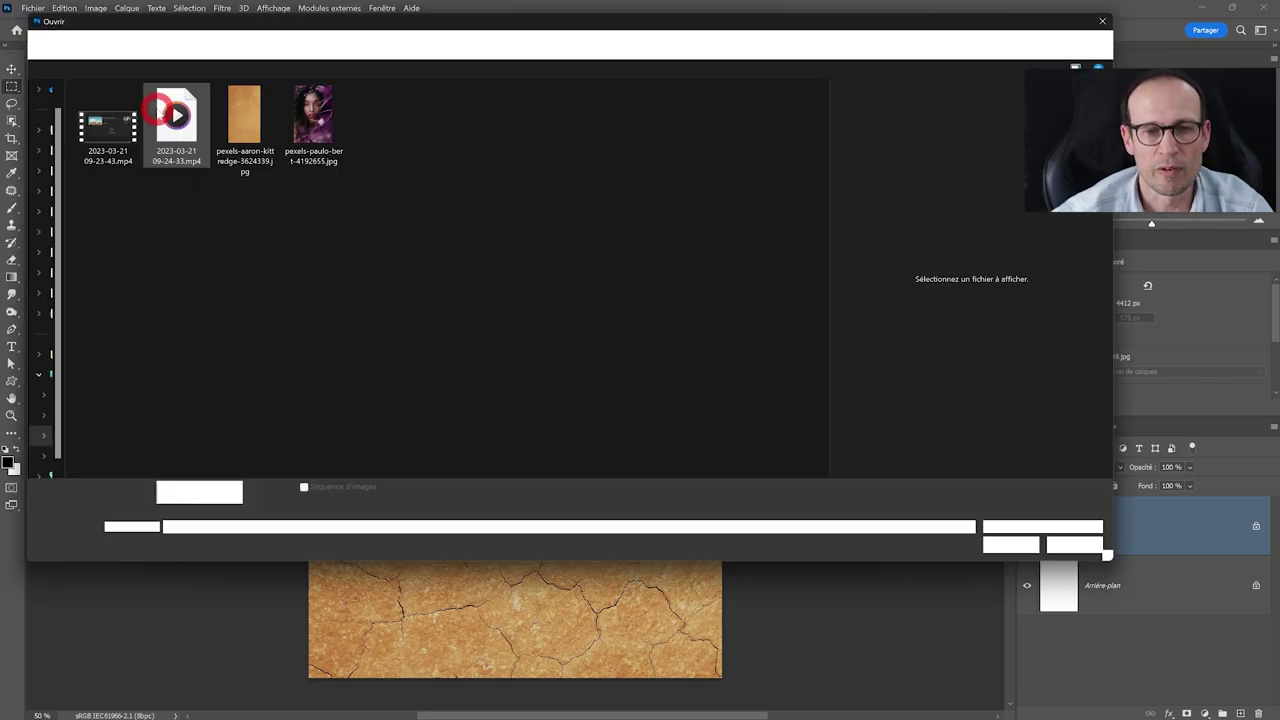
pyautogui.doubleClick(318, 147)
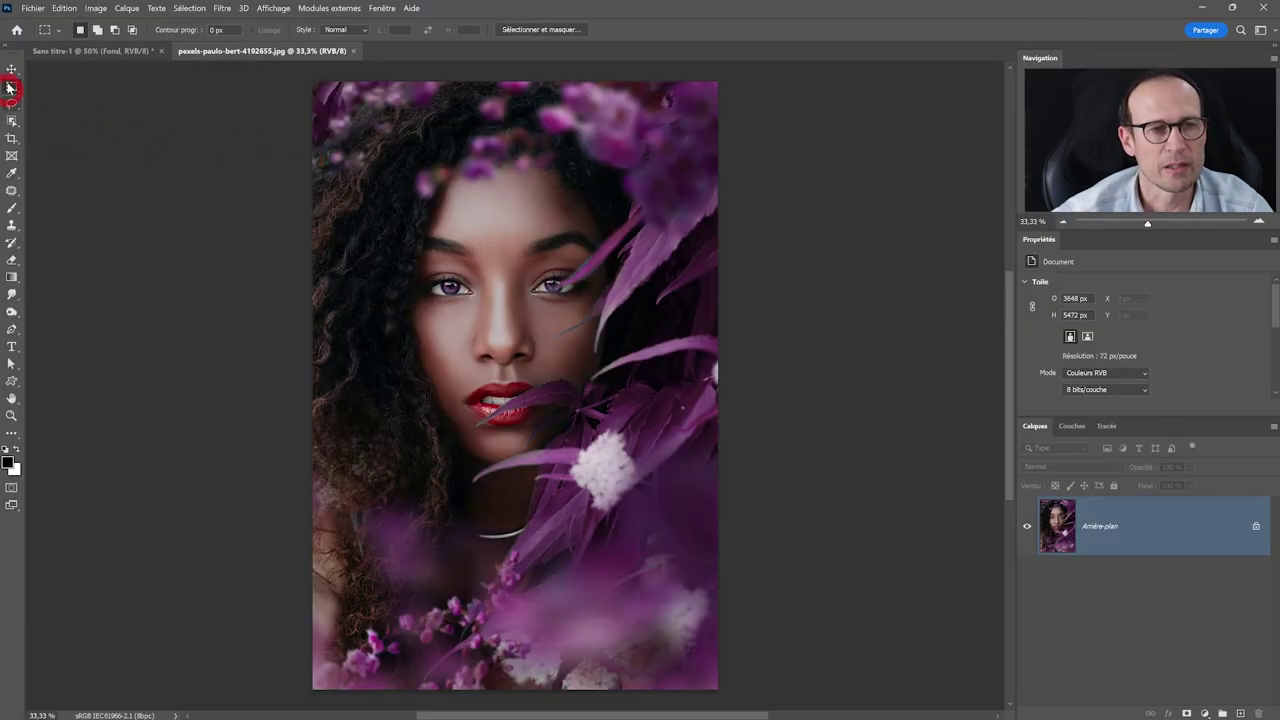
# Drag the portrait into the poster, delete that added layer, and return to the photo tab.
pyautogui.click(12, 68)
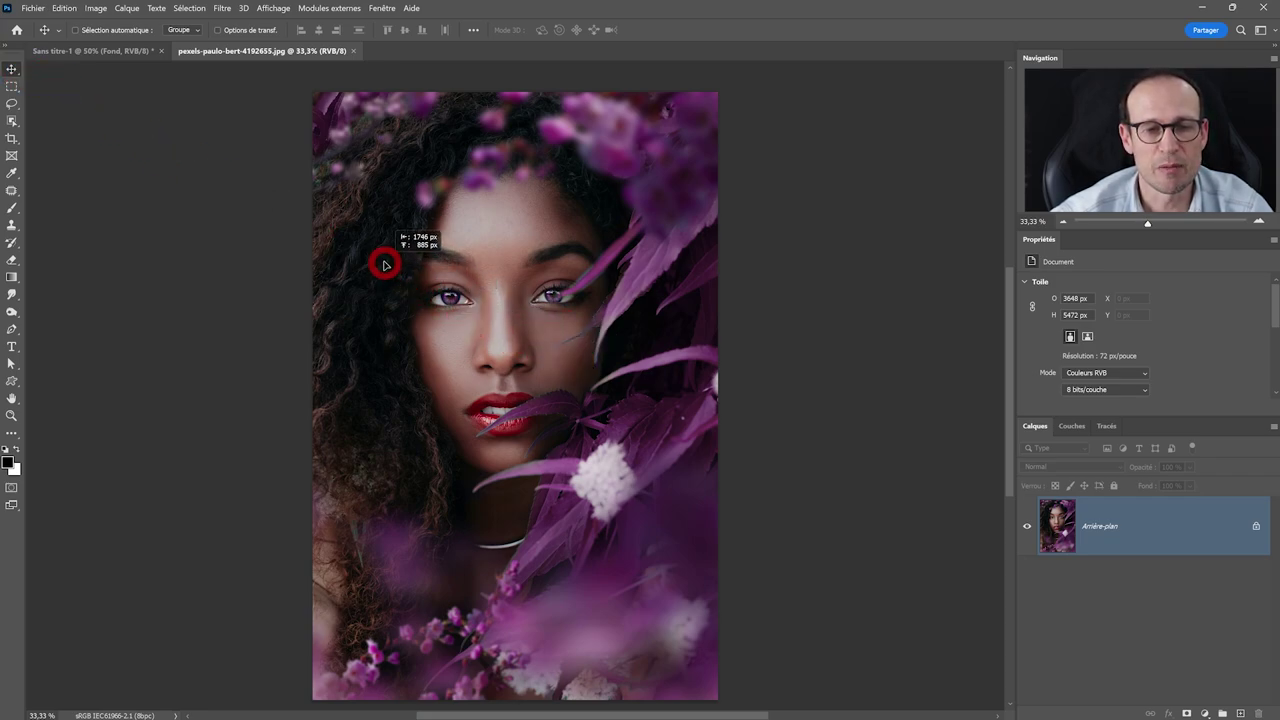
pyautogui.click(131, 55)
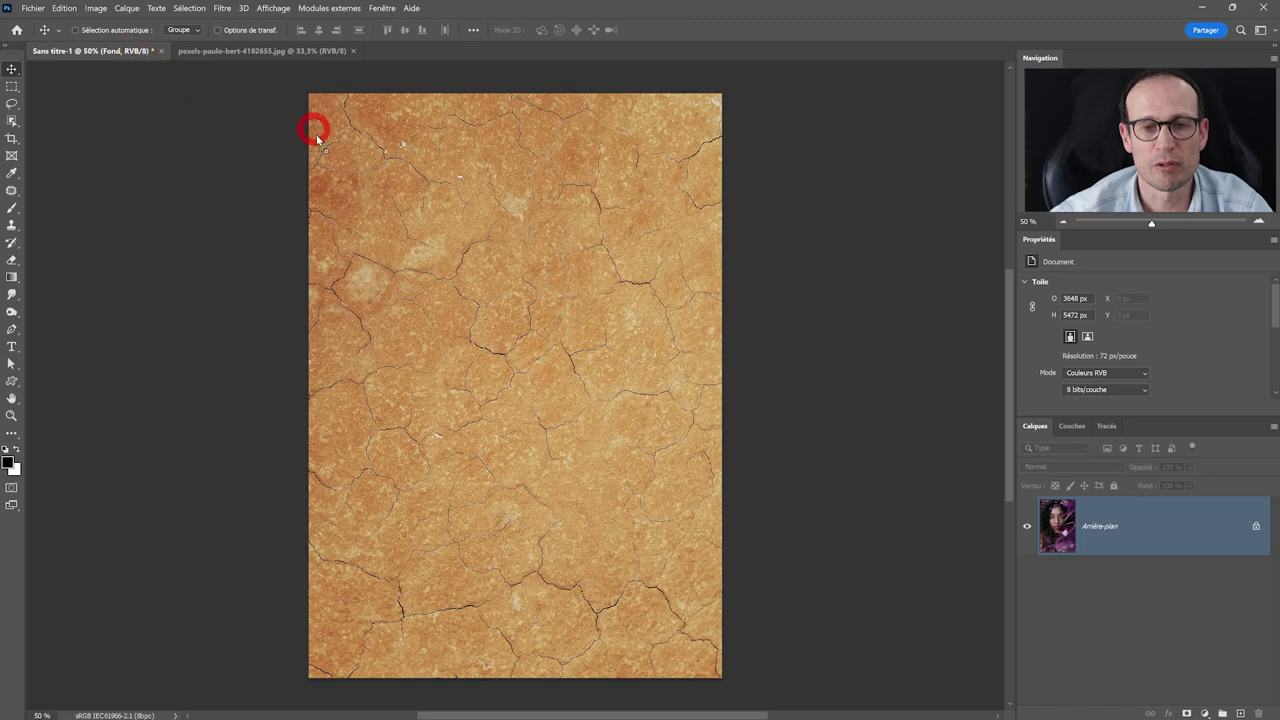
pyautogui.moveTo(131, 55); pyautogui.dragTo(549, 345)
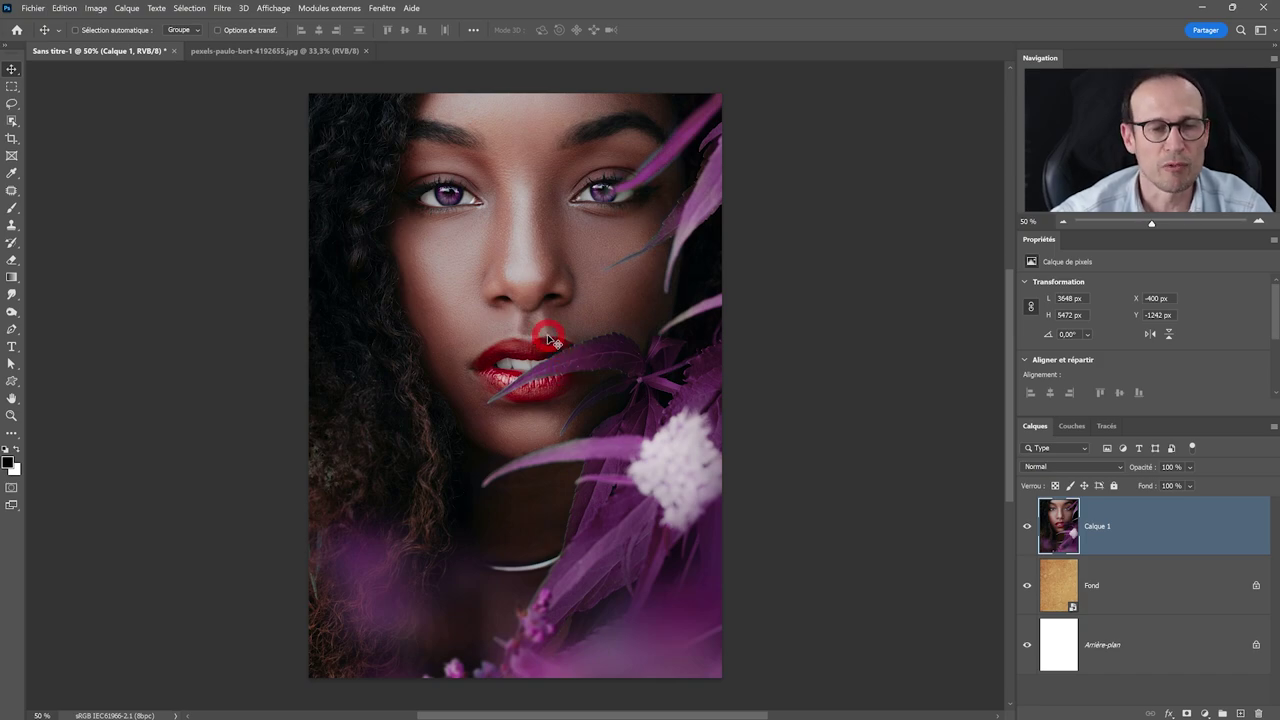
pyautogui.moveTo(1163, 545)
pyautogui.mouseDown()
pyautogui.moveTo(1211, 598)
pyautogui.moveTo(1256, 713)
pyautogui.mouseUp()
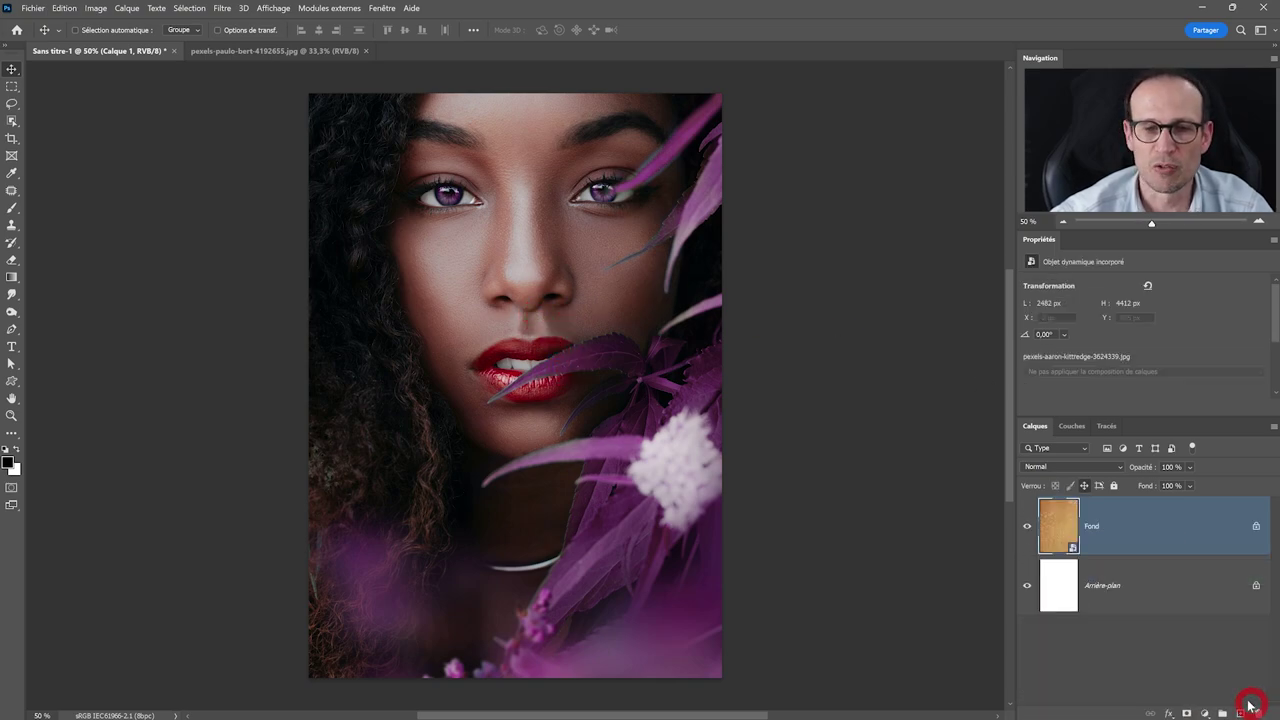
pyautogui.click(257, 51)
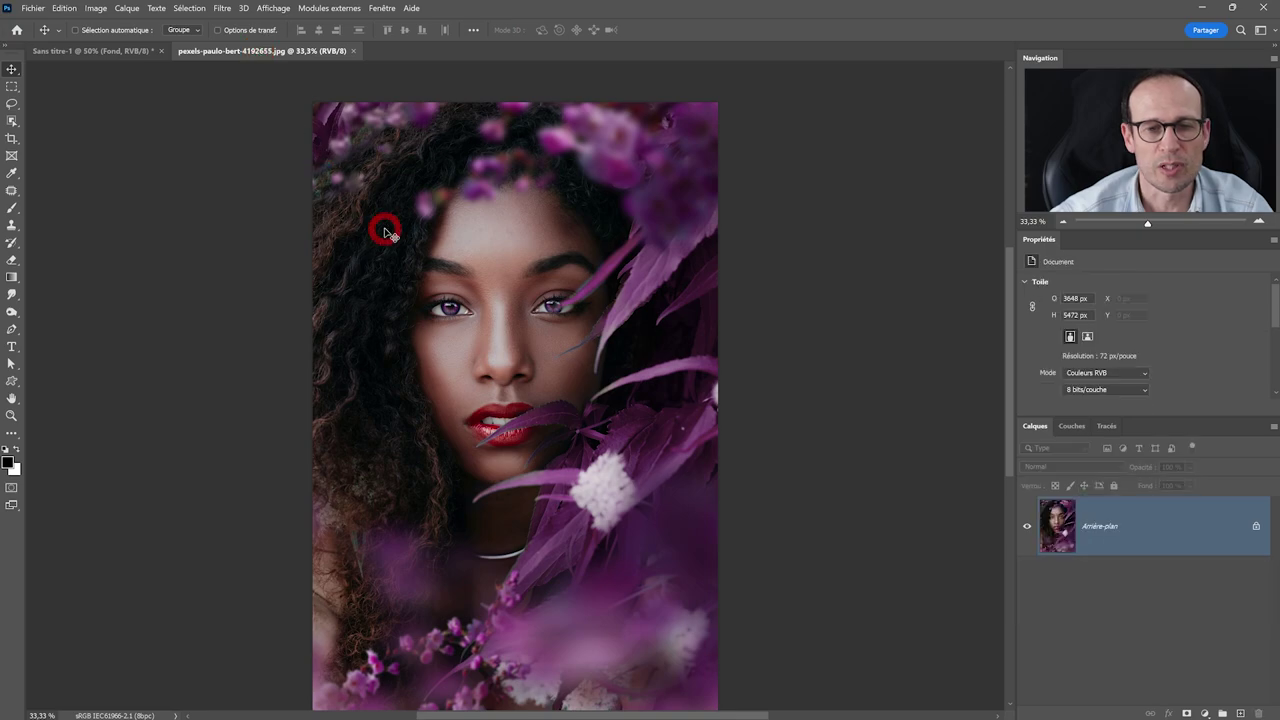
# Duplicate the portrait's Arrière-plan layer into the Sans titre-1 poster document.
pyautogui.rightClick(1157, 524)
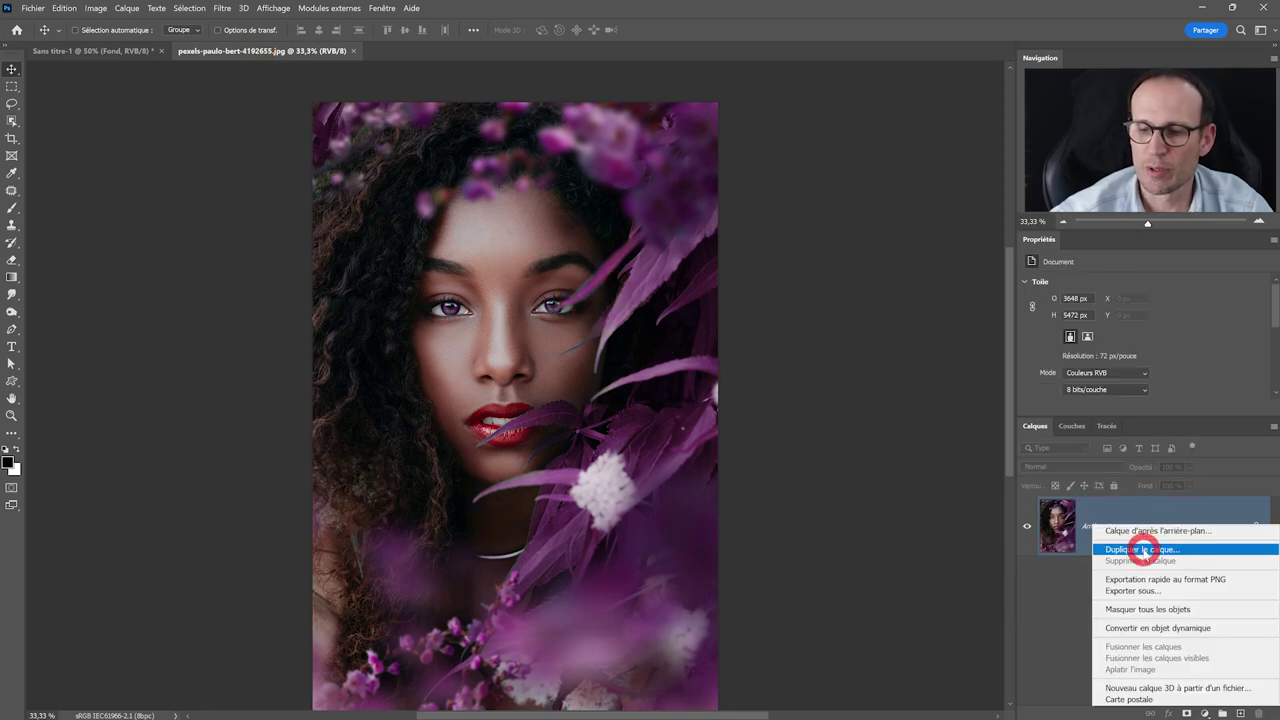
pyautogui.click(1143, 550)
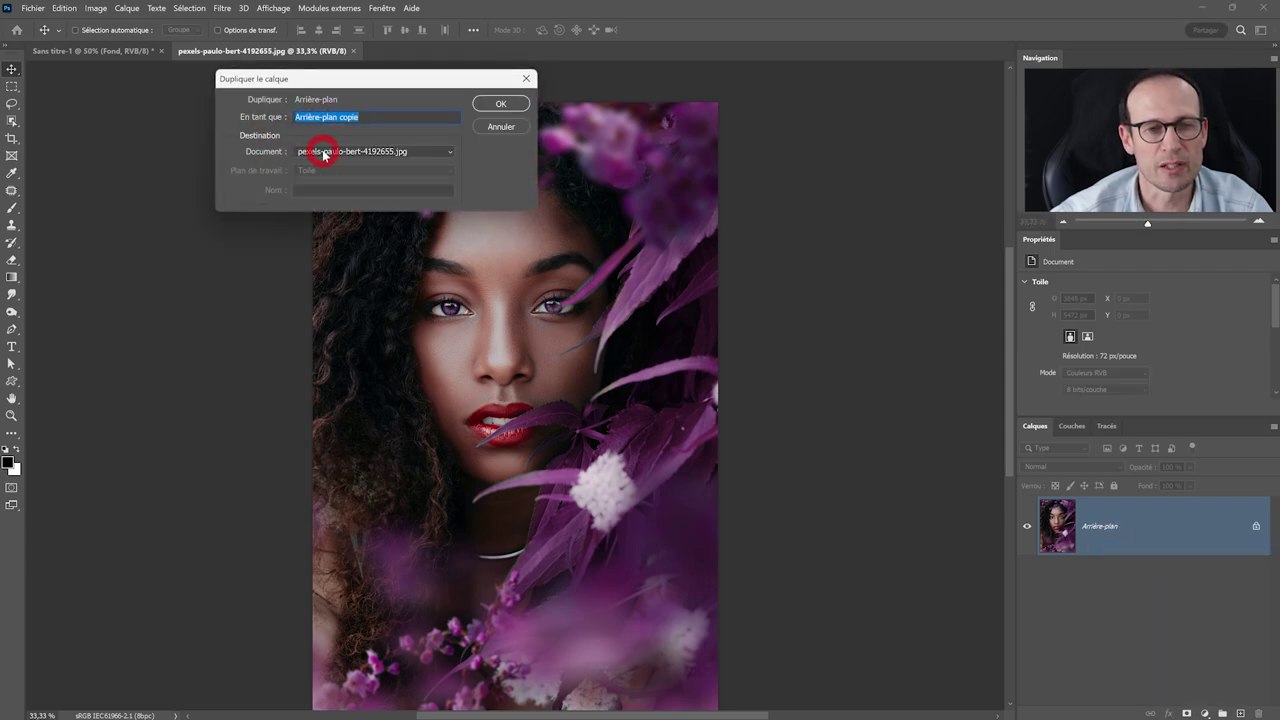
pyautogui.click(322, 151)
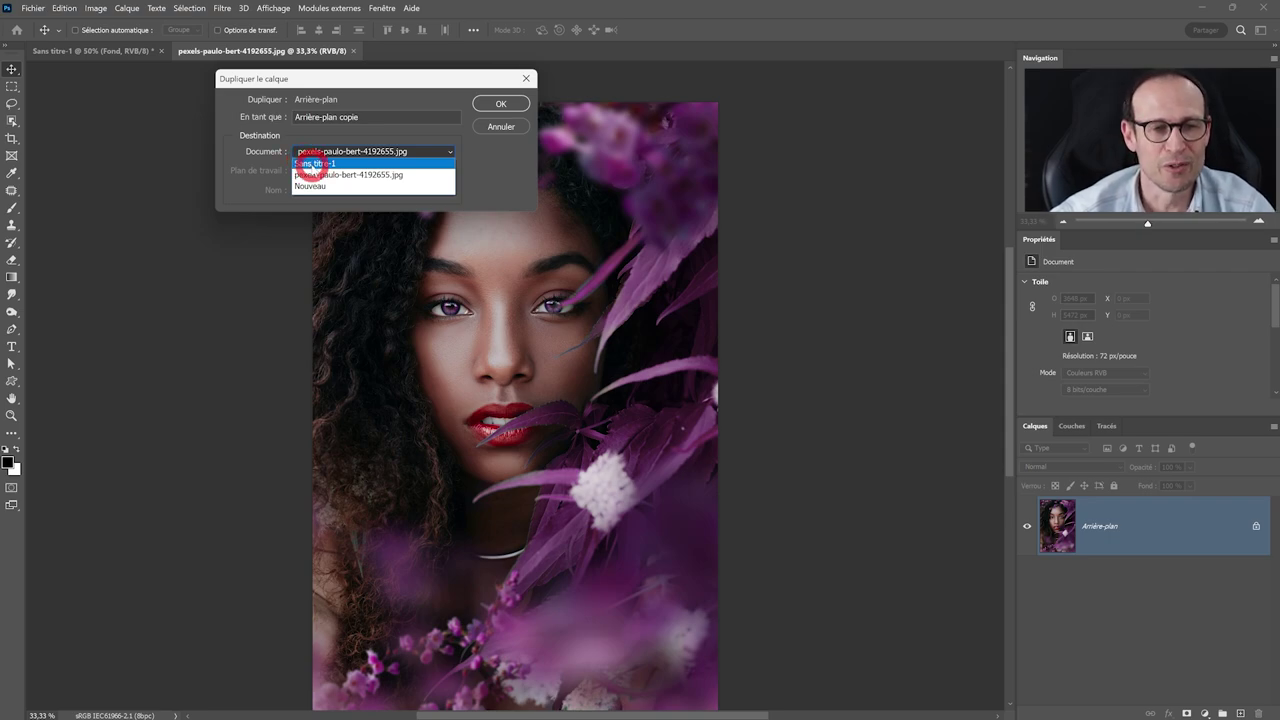
pyautogui.click(312, 164)
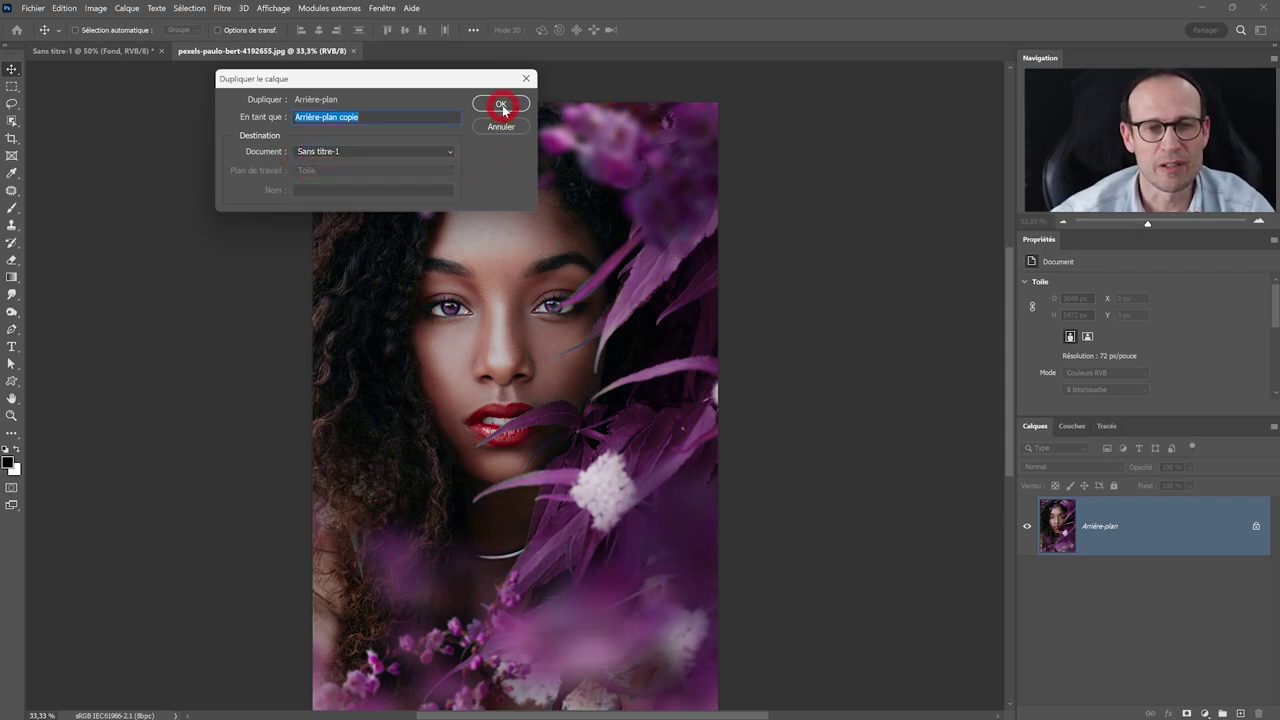
pyautogui.click(501, 104)
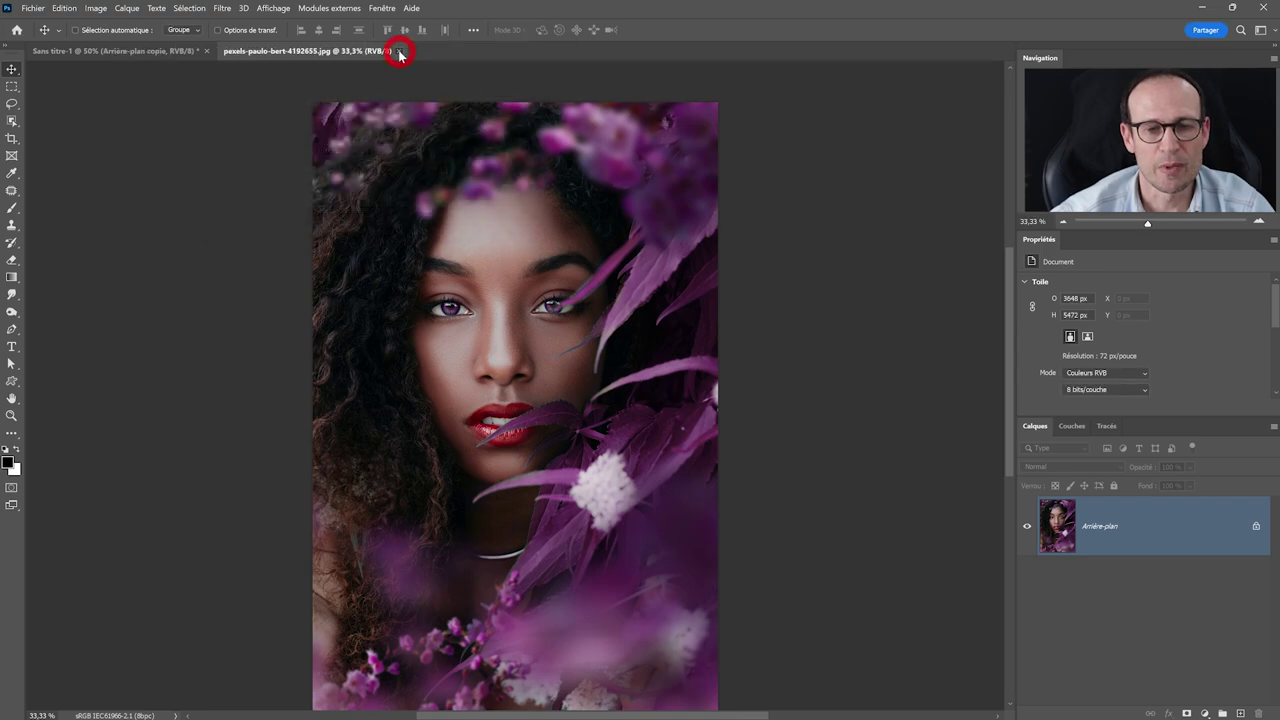
# Close the photo file and position the portrait so the face sits centred on the page.
pyautogui.click(399, 52)
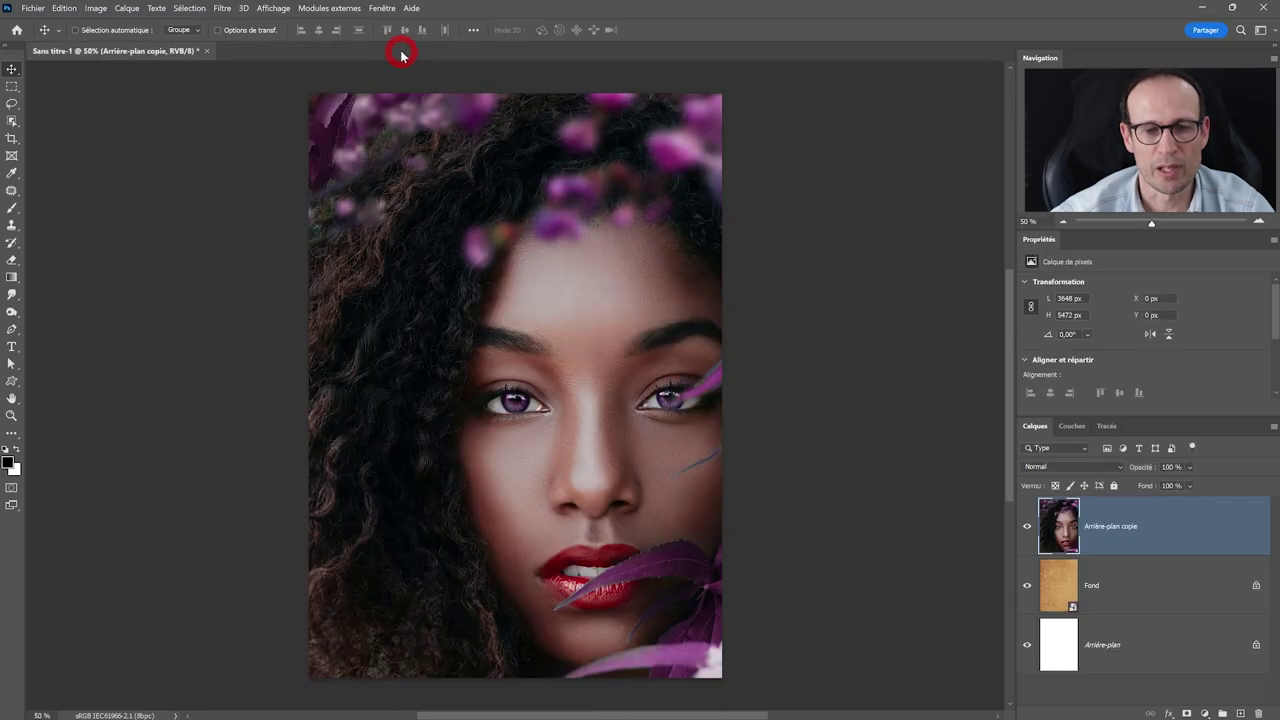
pyautogui.moveTo(597, 296)
pyautogui.mouseDown()
pyautogui.moveTo(524, 304)
pyautogui.moveTo(495, 258)
pyautogui.moveTo(446, 246)
pyautogui.moveTo(383, 297)
pyautogui.moveTo(623, 337)
pyautogui.moveTo(685, 299)
pyautogui.moveTo(631, 354)
pyautogui.moveTo(543, 406)
pyautogui.moveTo(507, 283)
pyautogui.mouseUp()
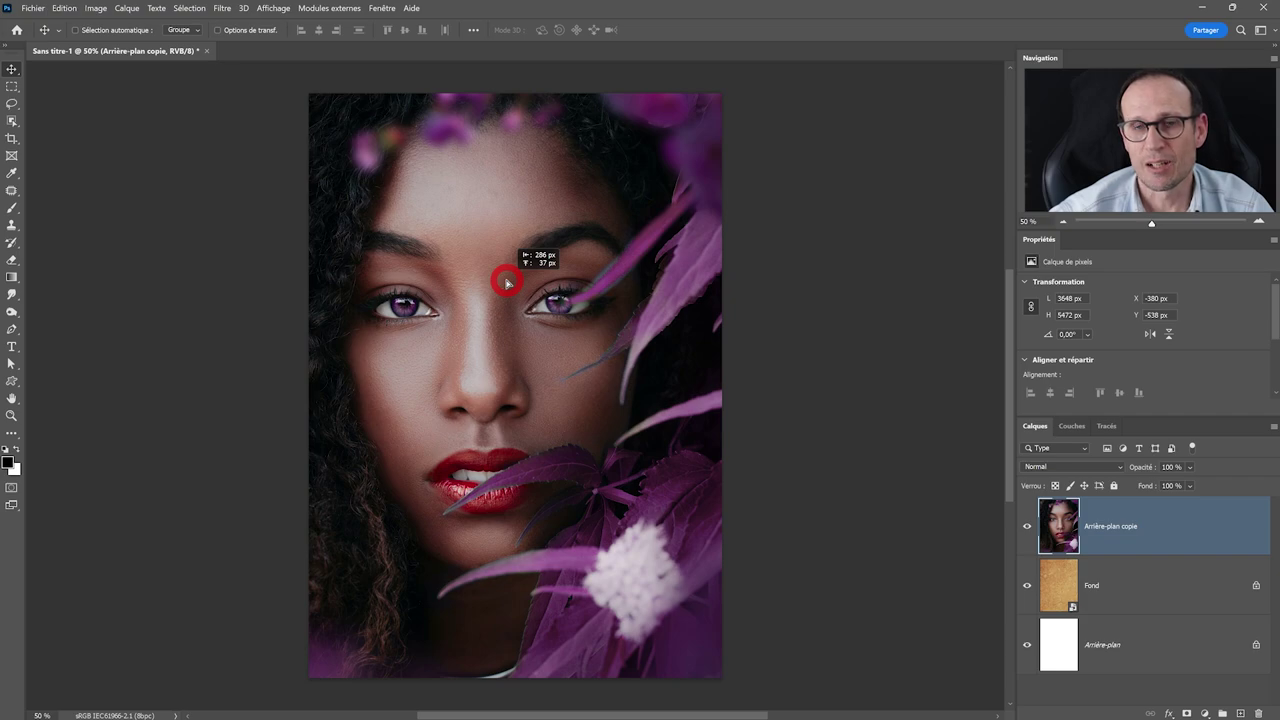
pyautogui.moveTo(507, 283); pyautogui.dragTo(522, 291)
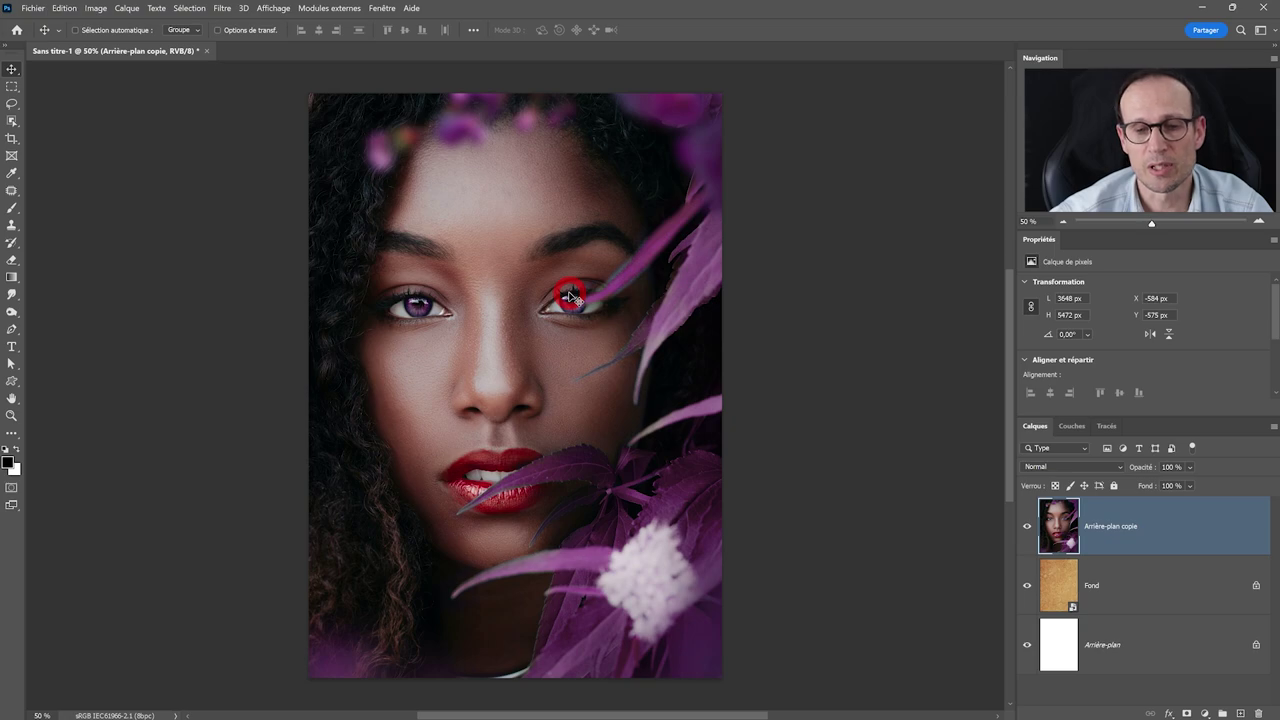
pyautogui.click(1151, 599)
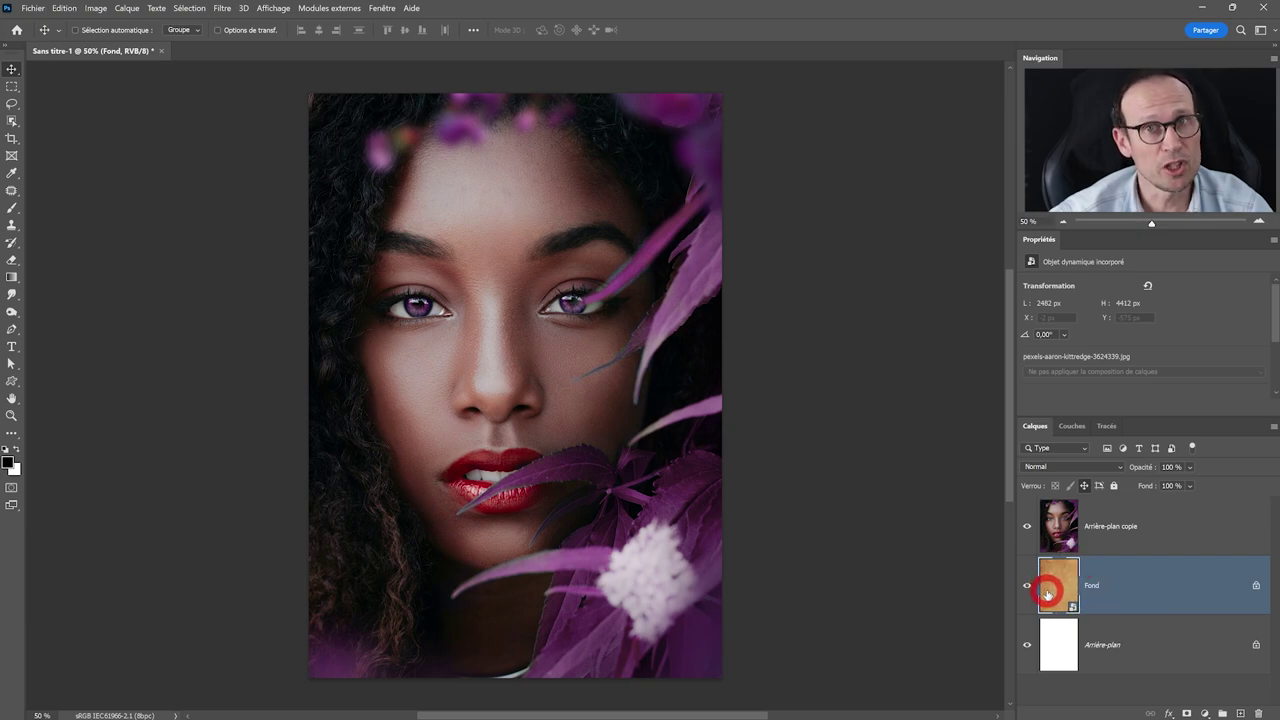
pyautogui.moveTo(563, 400); pyautogui.dragTo(593, 401)
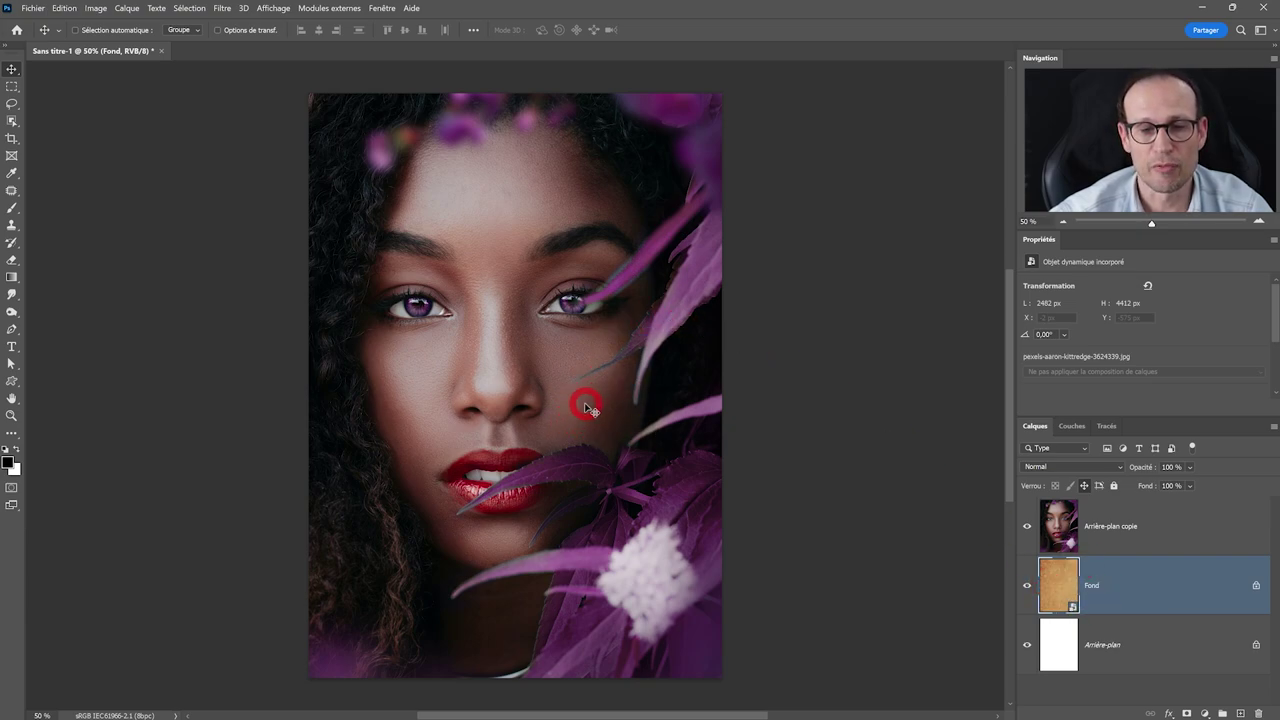
# Rename the copied portrait layer Portrait.
pyautogui.click(1141, 526)
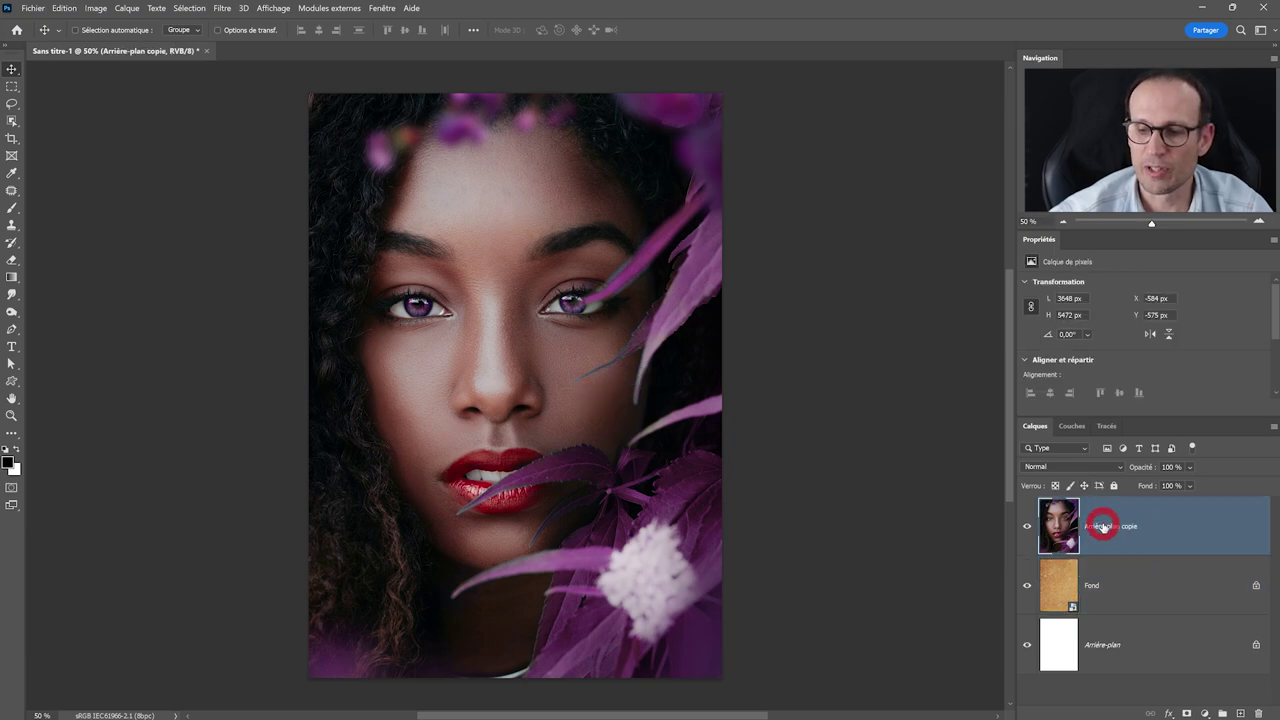
pyautogui.write('Portrait')
pyautogui.press('Return')
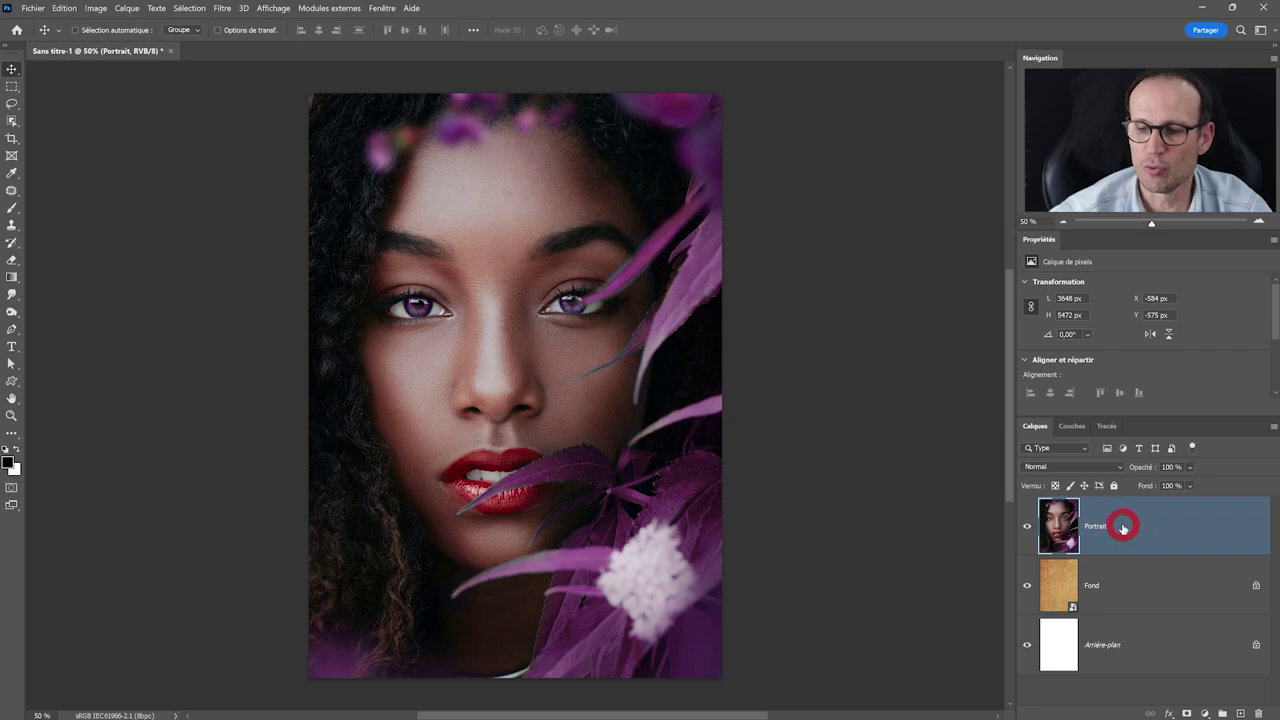
# Convert Portrait to a smart object, enable Show Transform Controls, and zoom to inspect its extent.
pyautogui.rightClick(1125, 530)
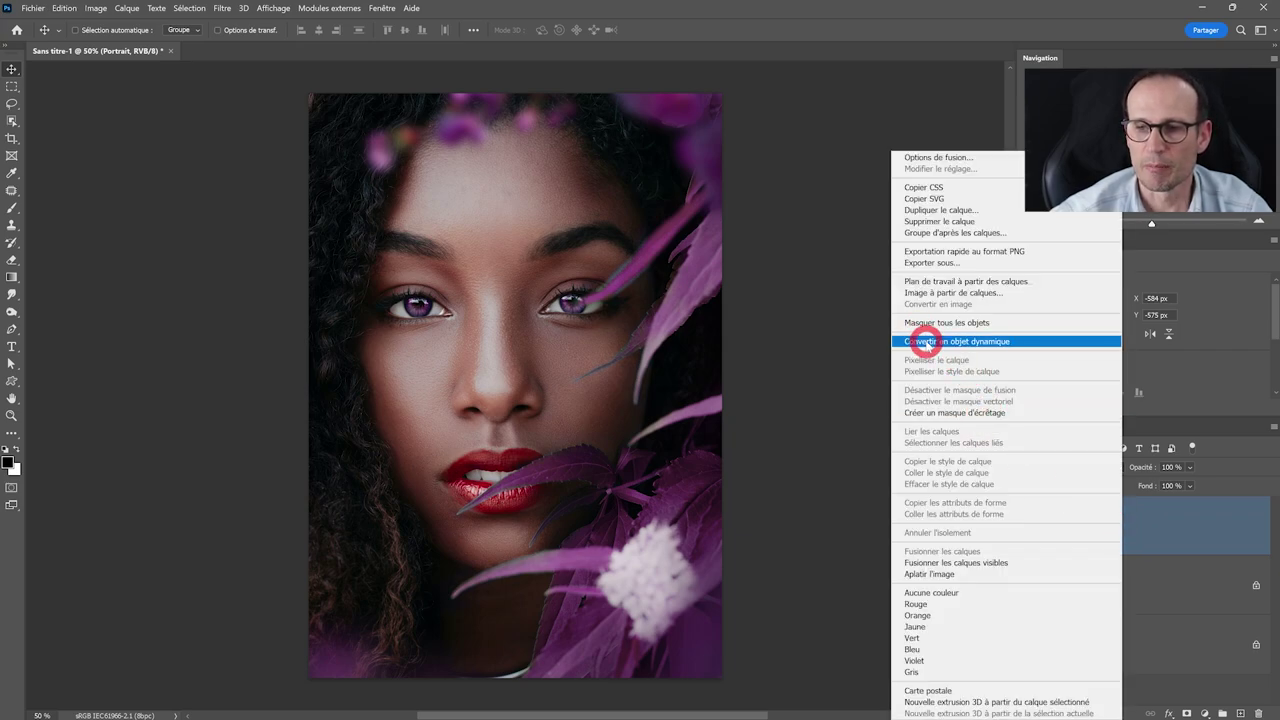
pyautogui.click(922, 342)
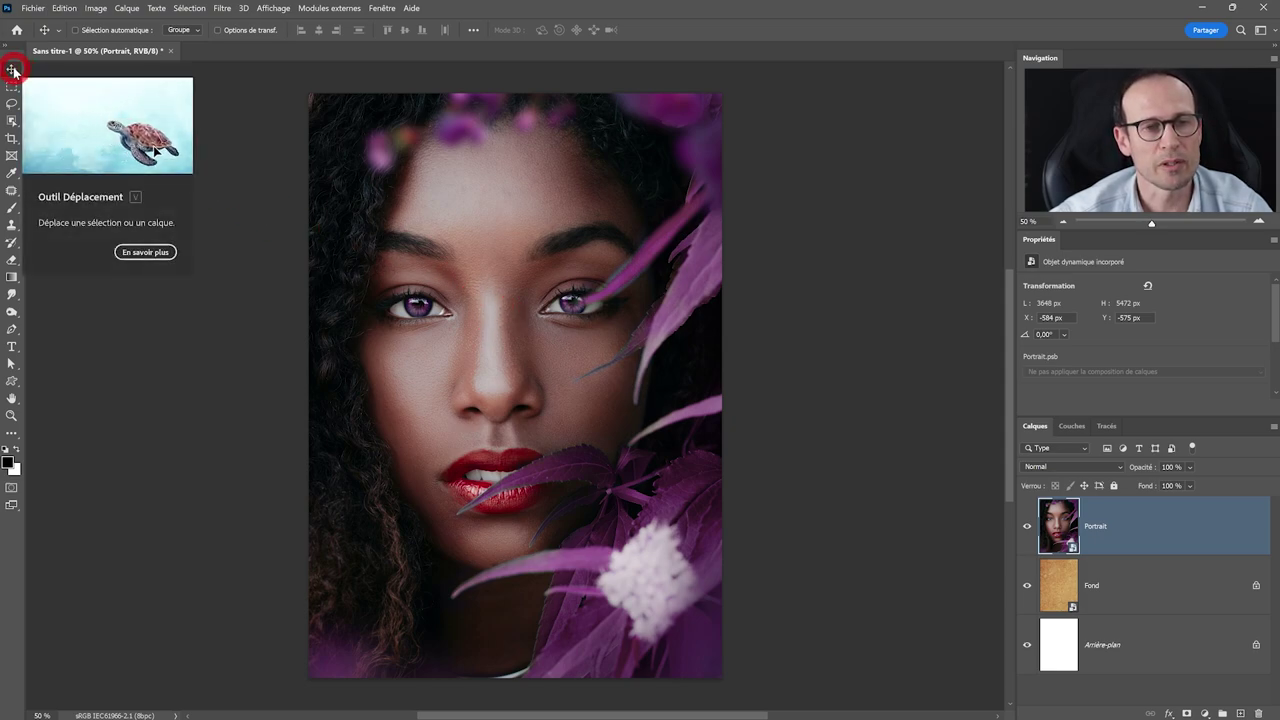
pyautogui.click(233, 33)
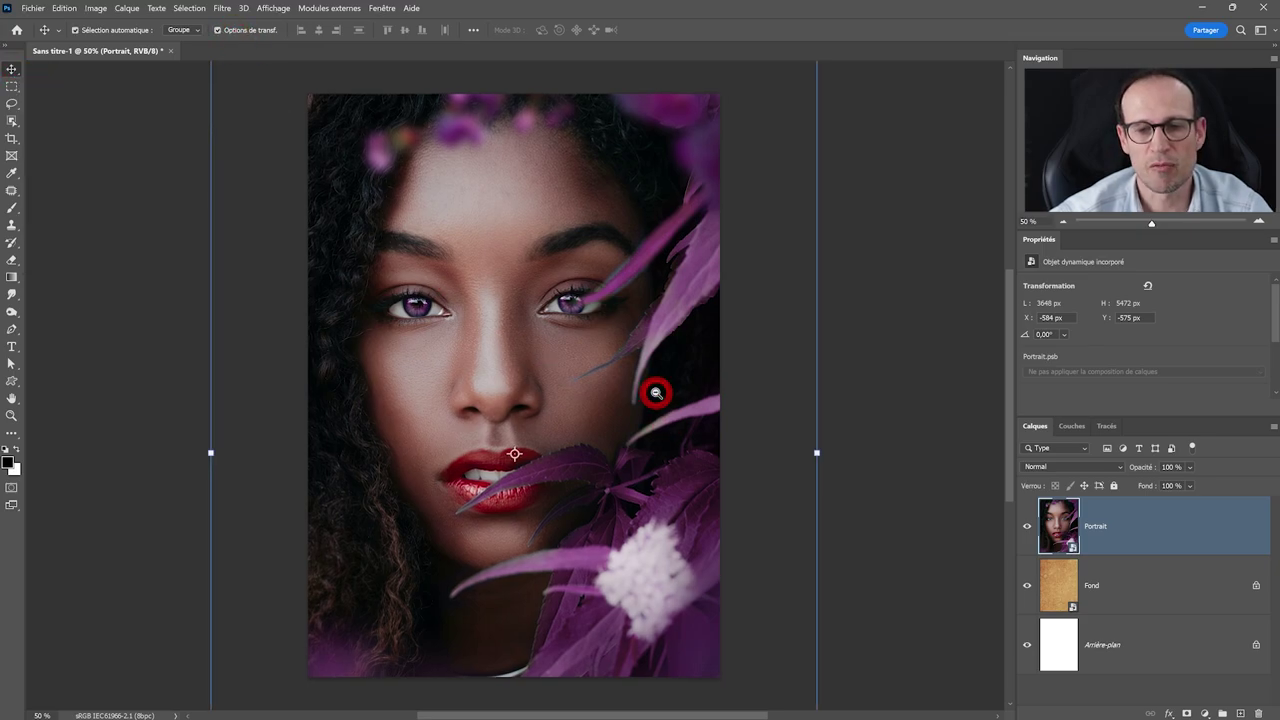
pyautogui.hotkey('ctrl', '-')
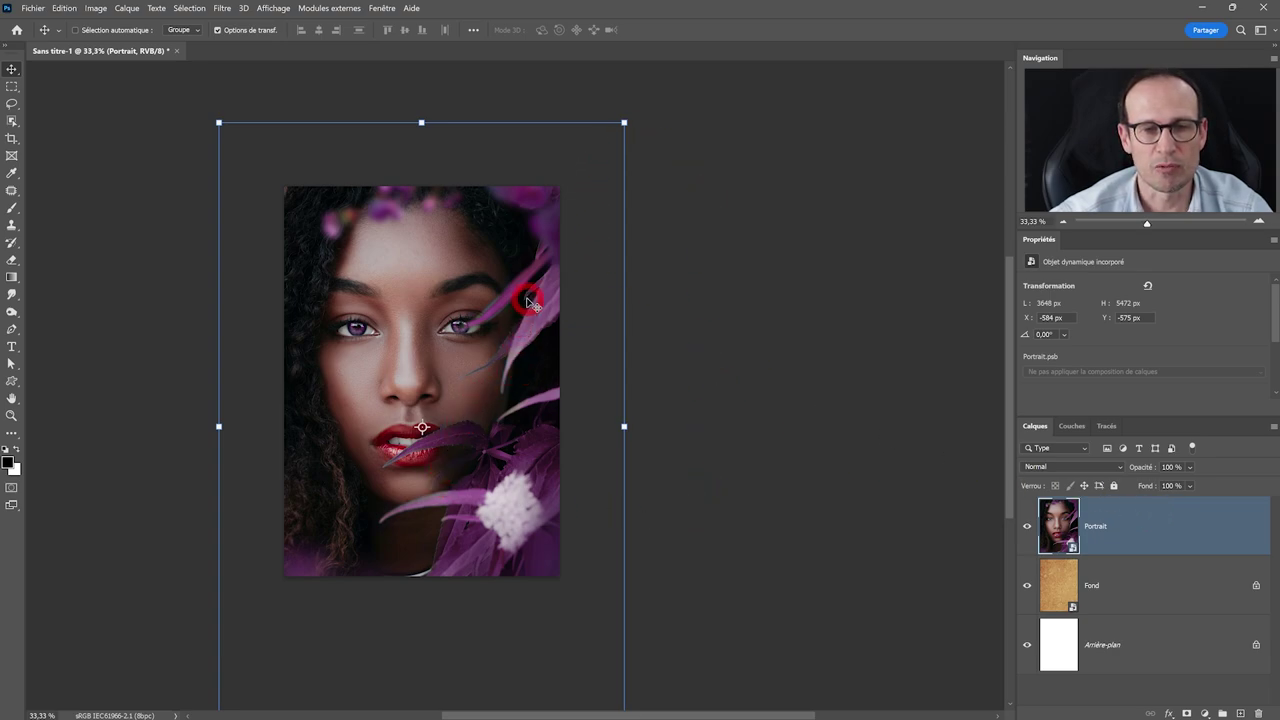
pyautogui.hotkey('ctrl', '-')
pyautogui.moveTo(512, 343)
pyautogui.mouseDown()
pyautogui.moveTo(559, 289)
pyautogui.moveTo(651, 294)
pyautogui.mouseUp()
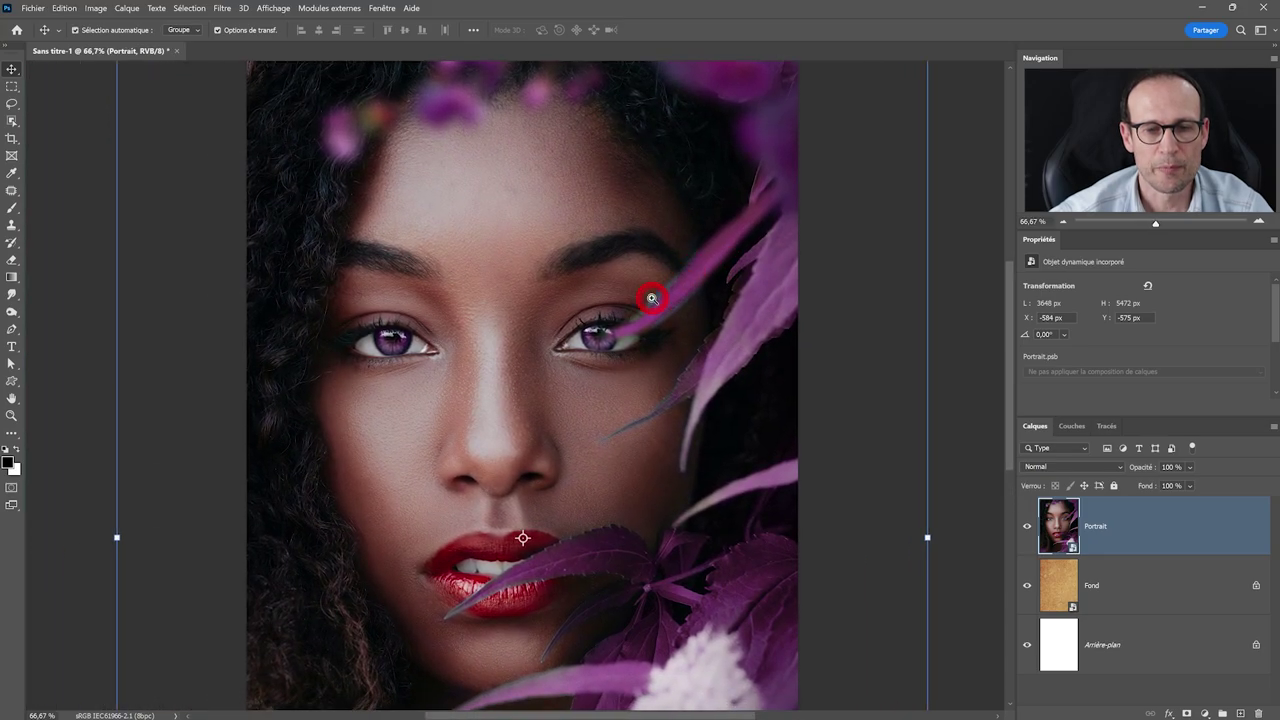
pyautogui.hotkey('ctrl', '+')
pyautogui.moveTo(777, 291); pyautogui.dragTo(748, 244)
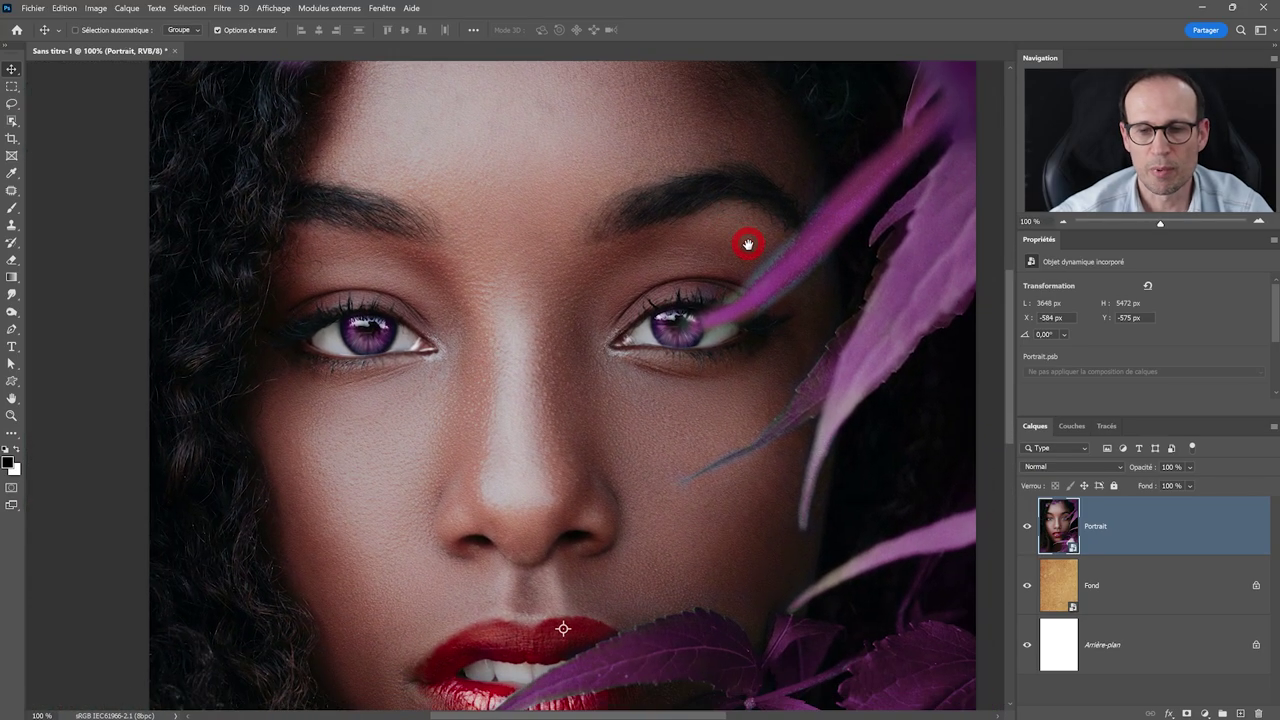
pyautogui.hotkey('ctrl', '-')
pyautogui.hotkey('ctrl', '-')
pyautogui.hotkey('ctrl', '-')
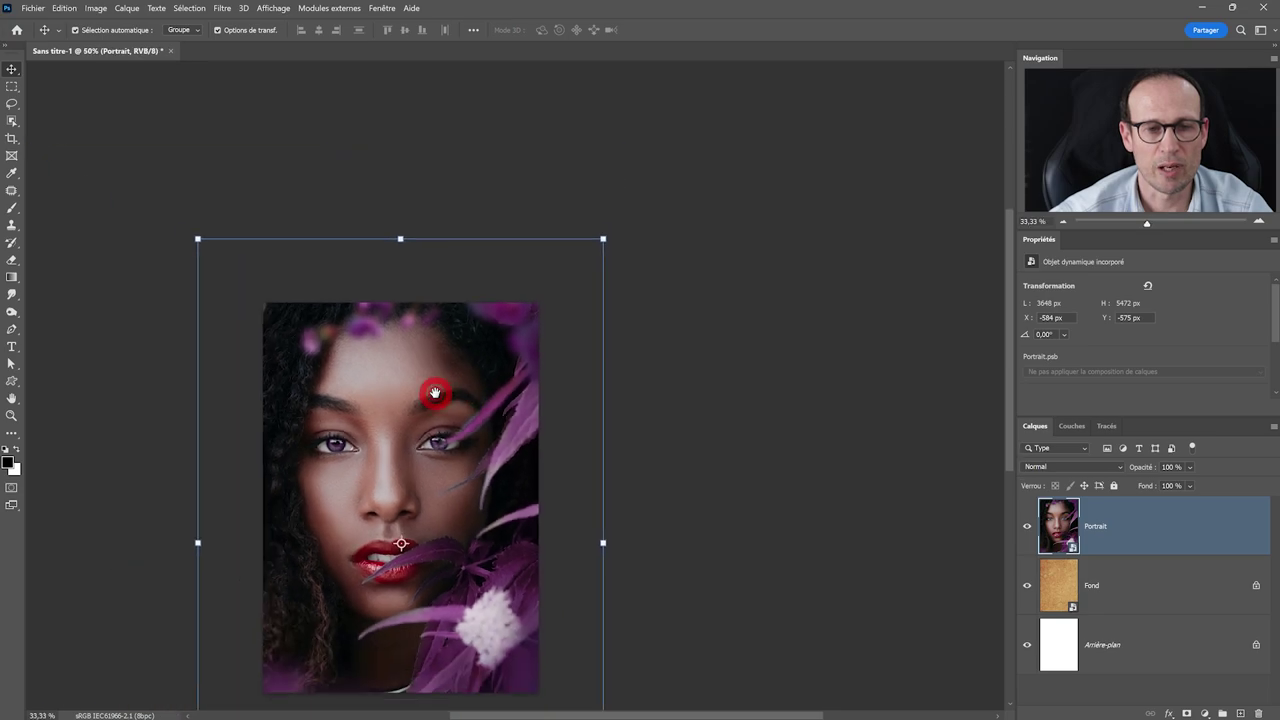
# Scale the Portrait smart object to 64.56% (2354 × 3532 px) and position it over the page.
pyautogui.moveTo(709, 74); pyautogui.dragTo(597, 231)
pyautogui.moveTo(556, 344); pyautogui.dragTo(608, 242)
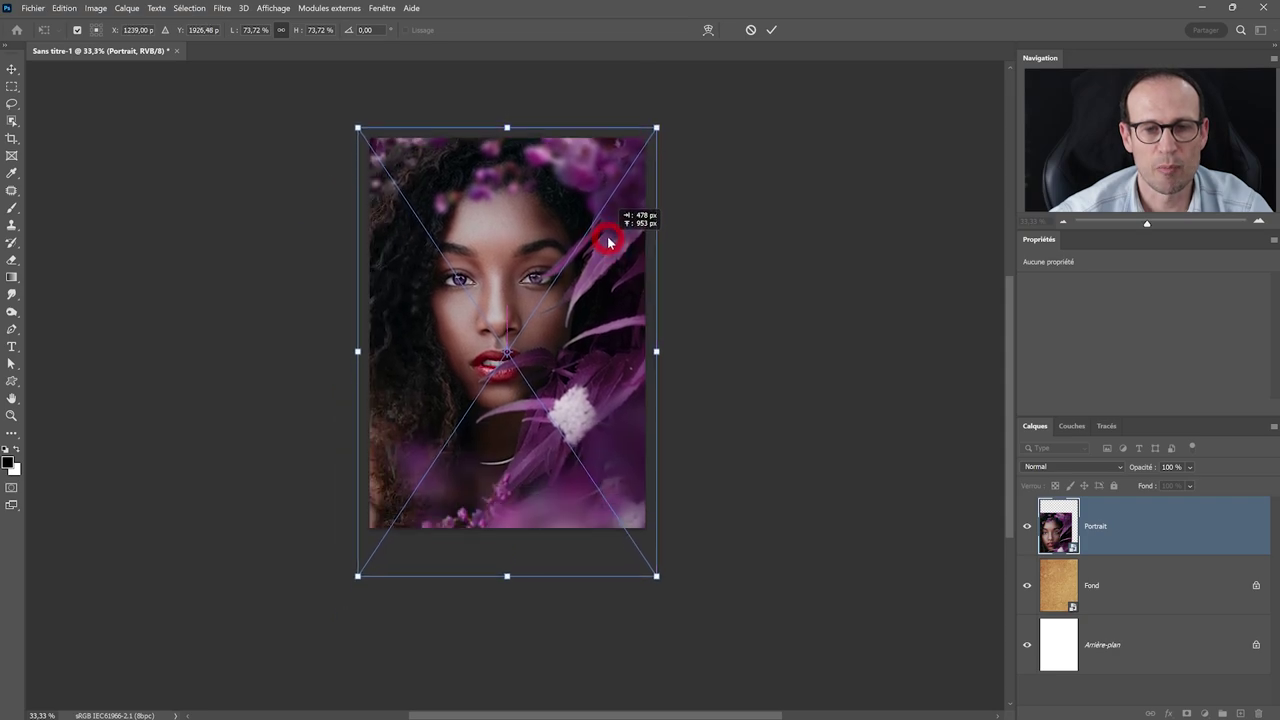
pyautogui.moveTo(654, 124); pyautogui.dragTo(645, 139)
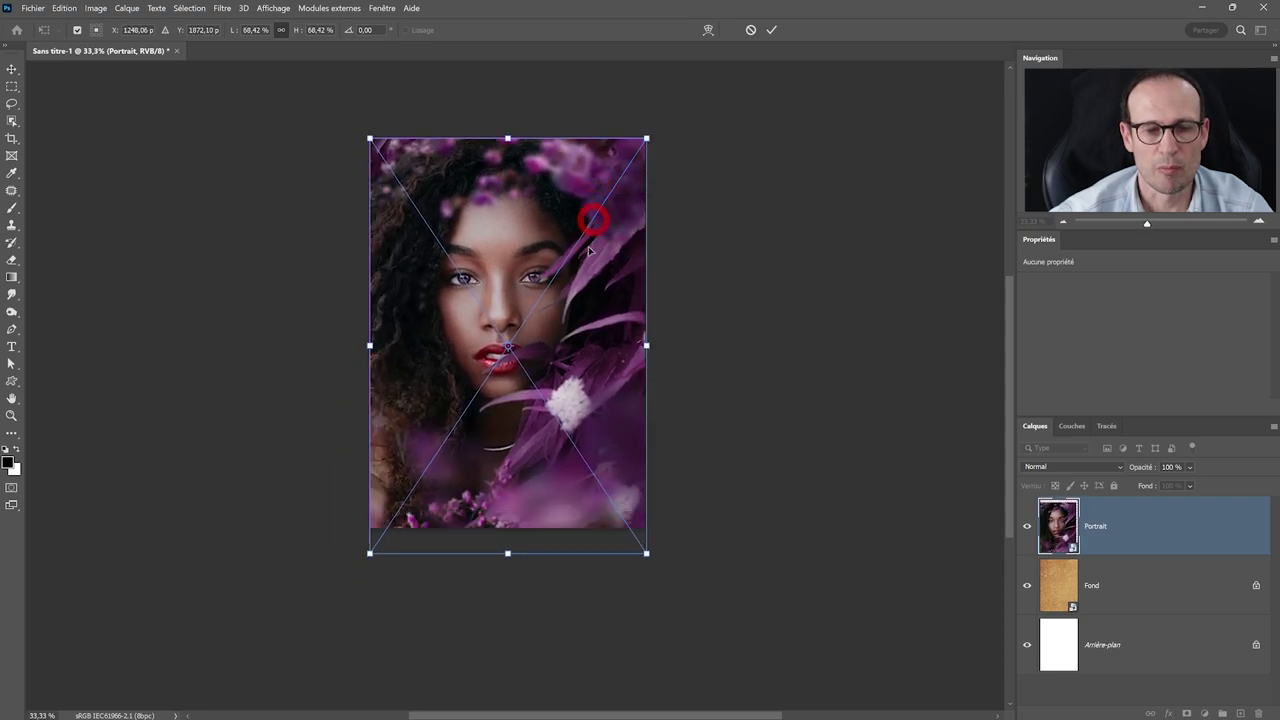
pyautogui.hotkey('ctrl', '+')
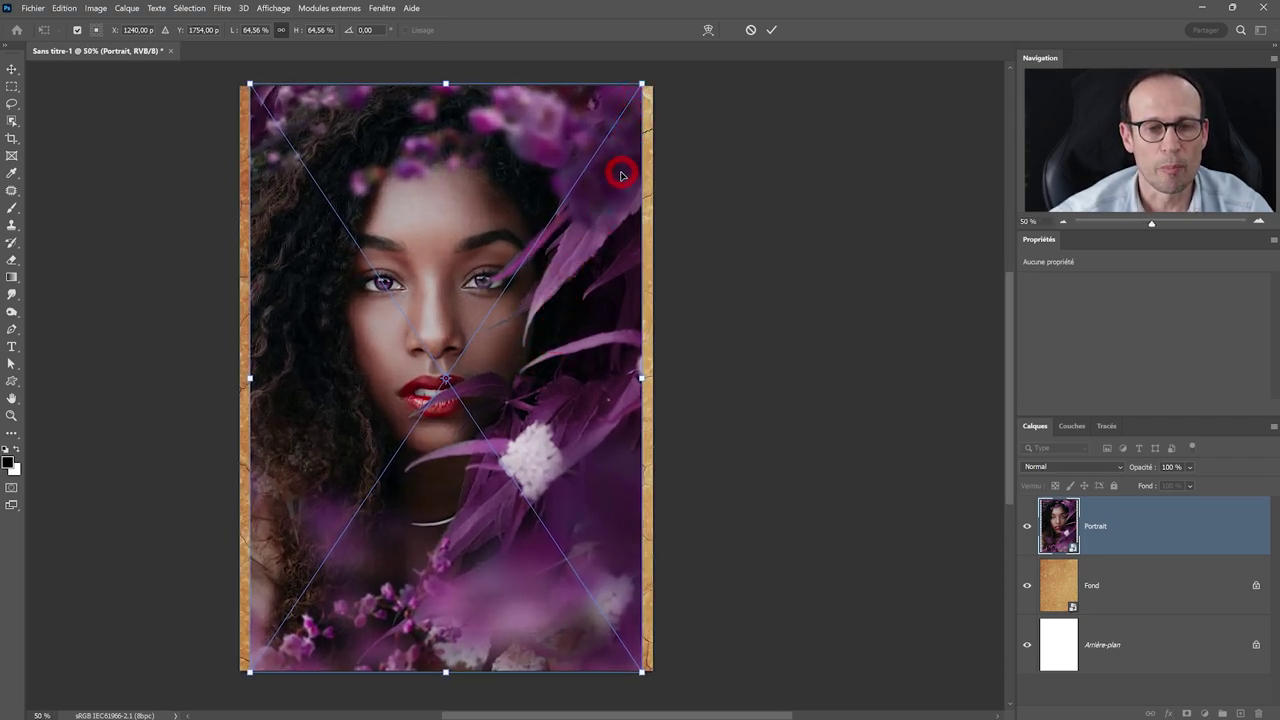
pyautogui.moveTo(640, 377)
pyautogui.mouseDown()
pyautogui.moveTo(647, 398)
pyautogui.moveTo(743, 386)
pyautogui.mouseUp()
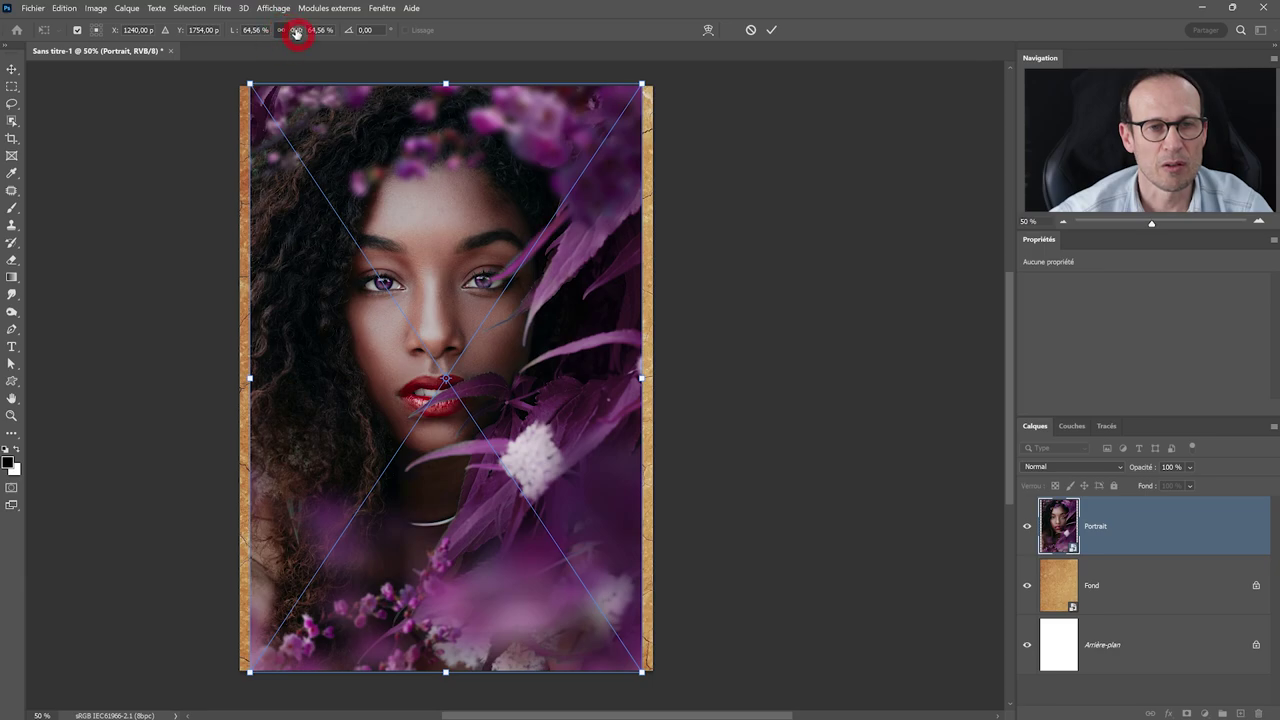
pyautogui.click(250, 30)
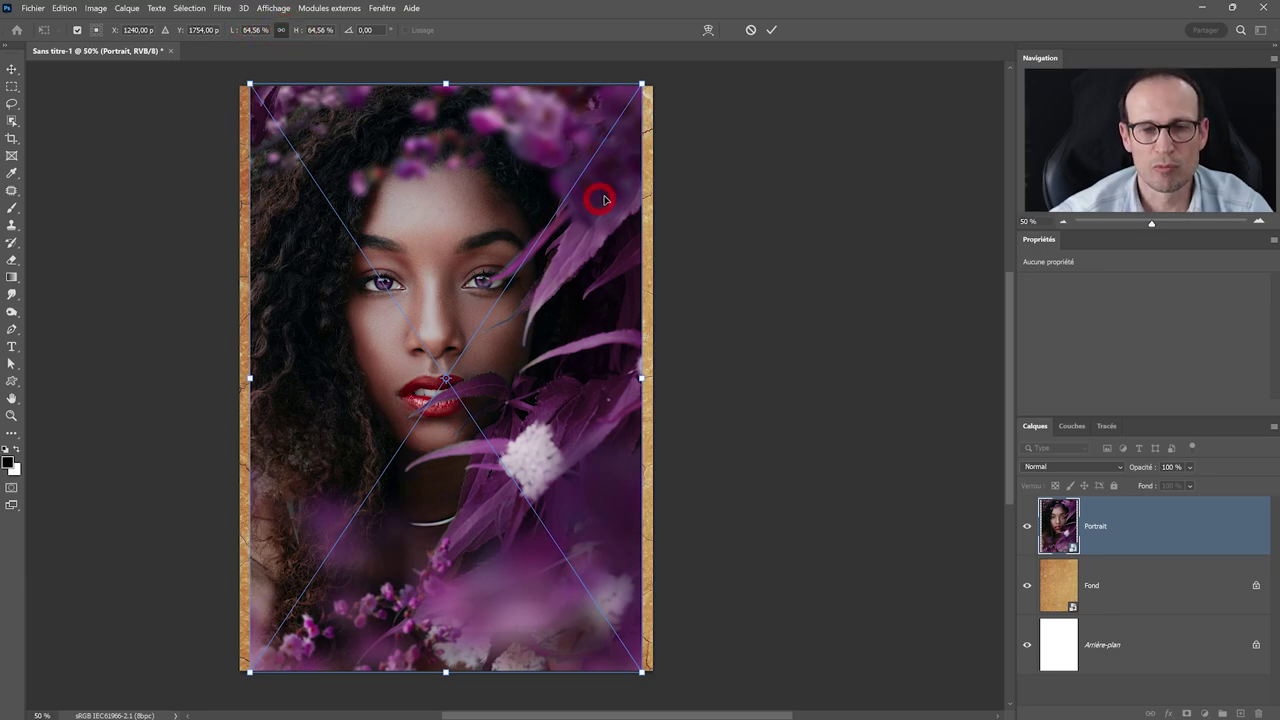
pyautogui.click(766, 33)
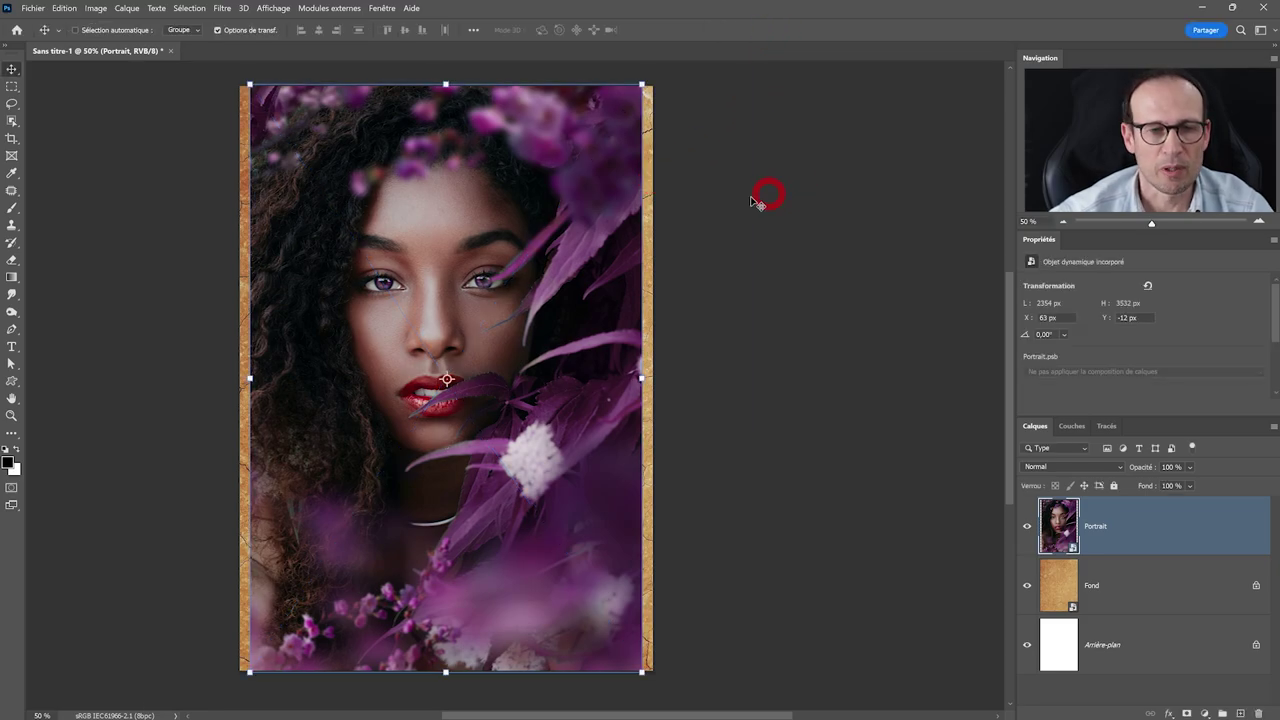
# Select the Rectangle tool and set the shape fill to solid black.
pyautogui.click(12, 86)
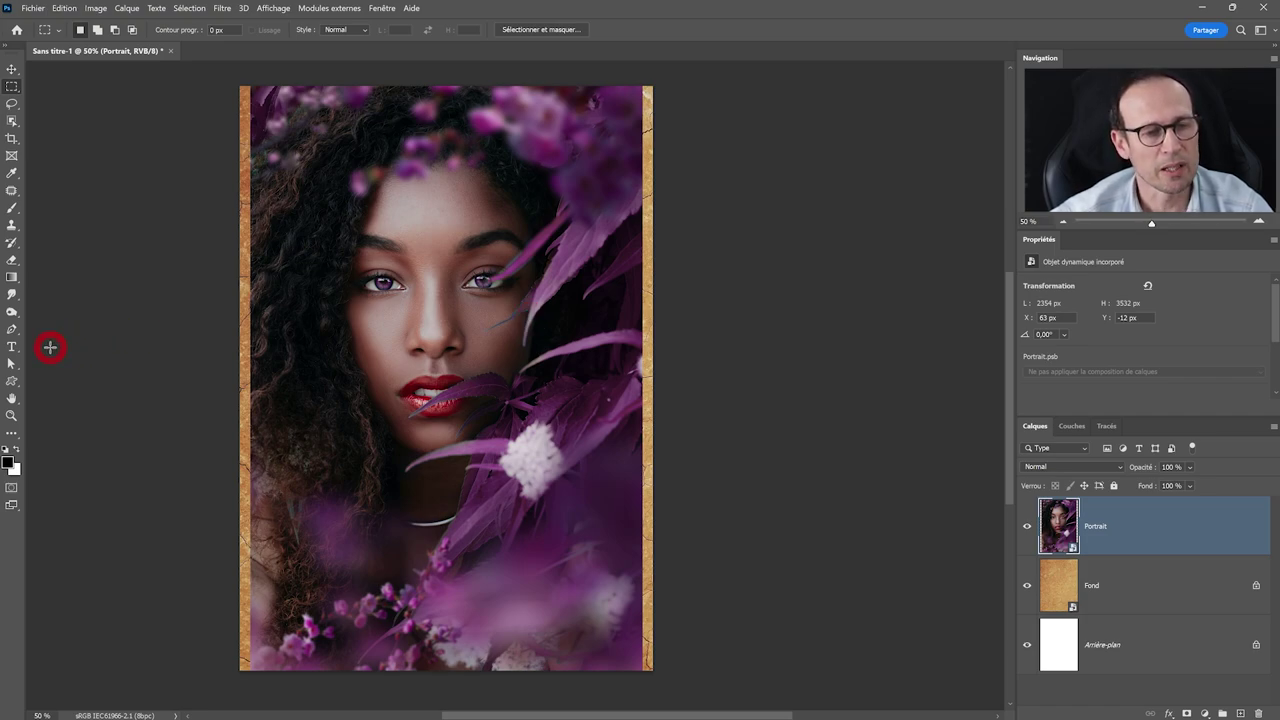
pyautogui.click(11, 380)
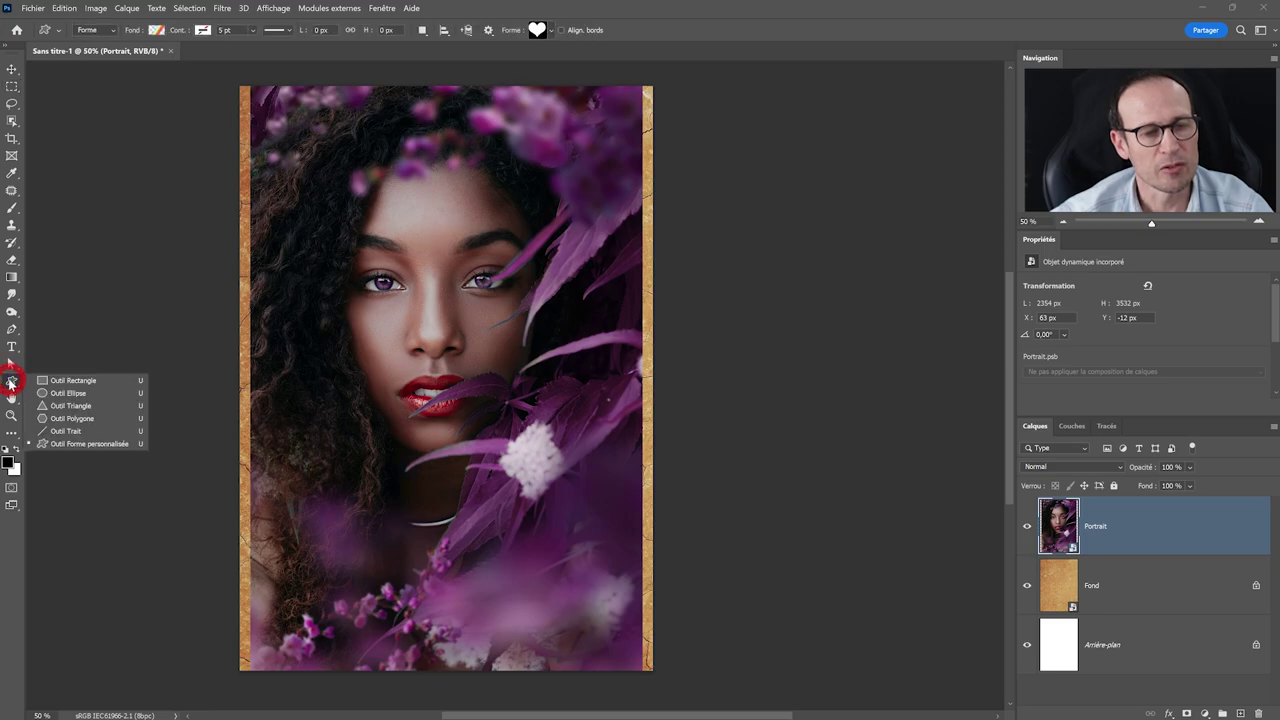
pyautogui.moveTo(11, 381); pyautogui.dragTo(95, 387)
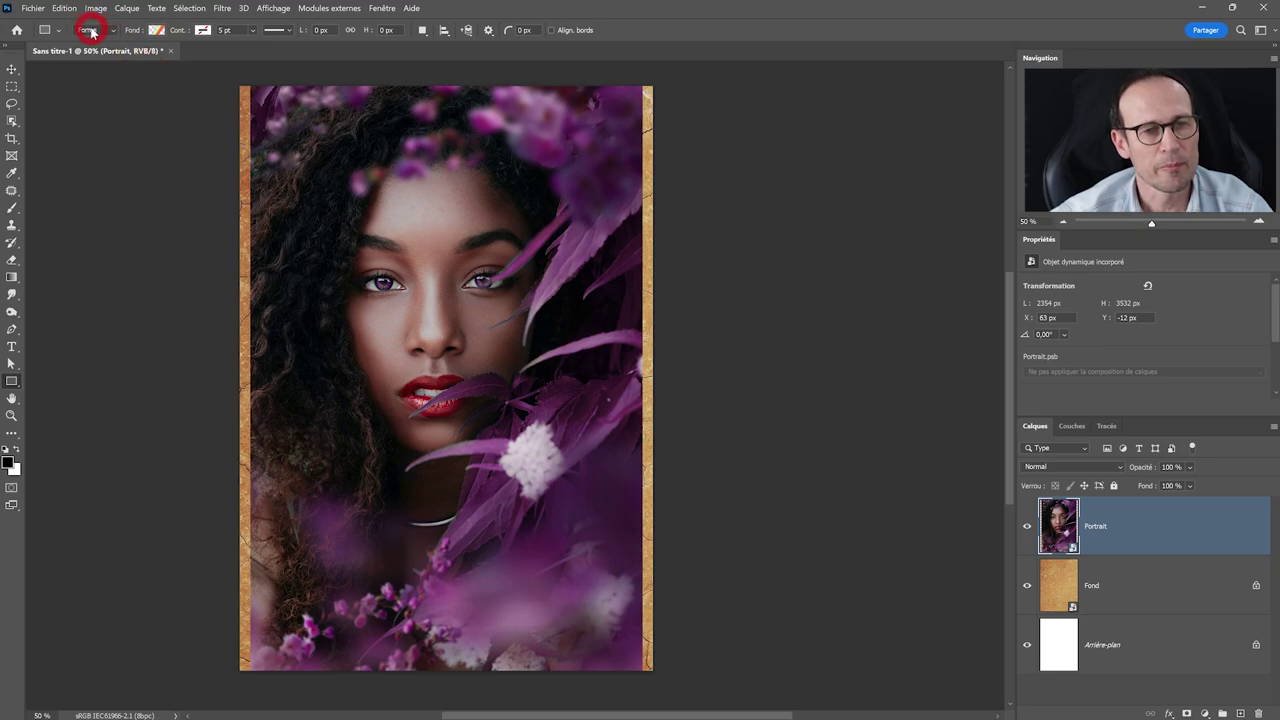
pyautogui.click(155, 30)
pyautogui.click(98, 56)
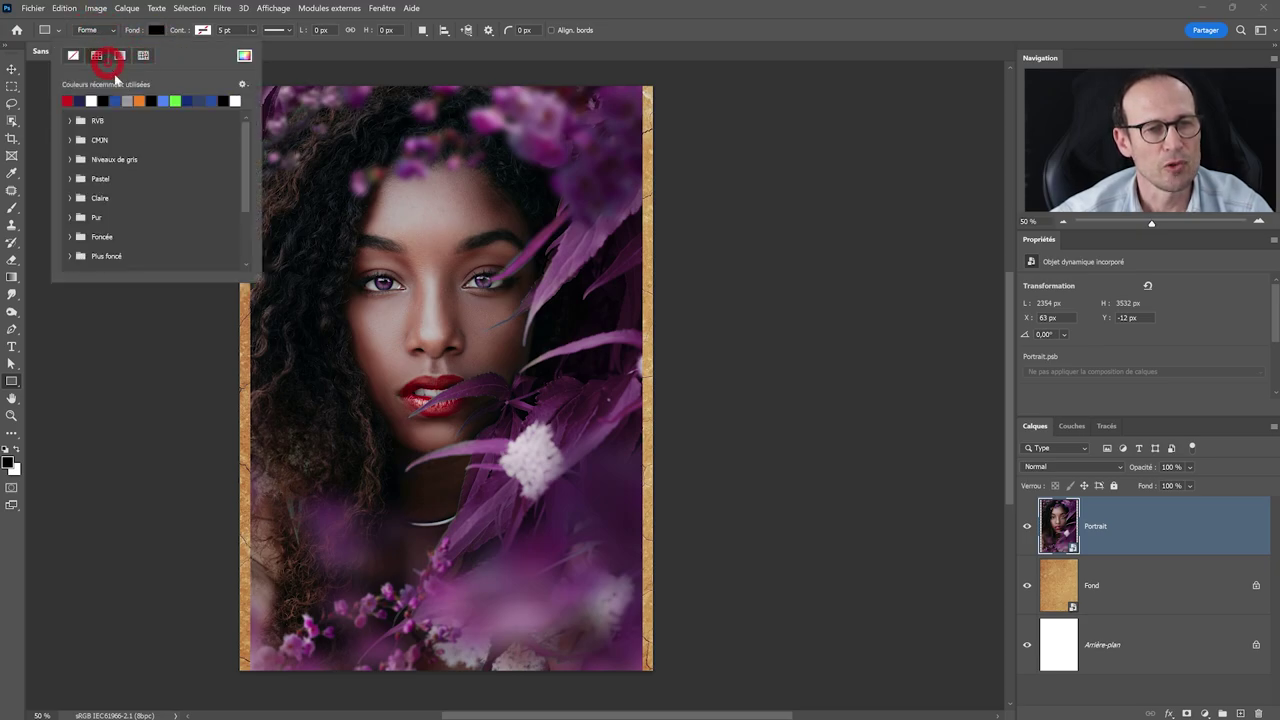
# Set a white 10 pt stroke aligned Outside, and start a rectangle over the face.
pyautogui.click(202, 31)
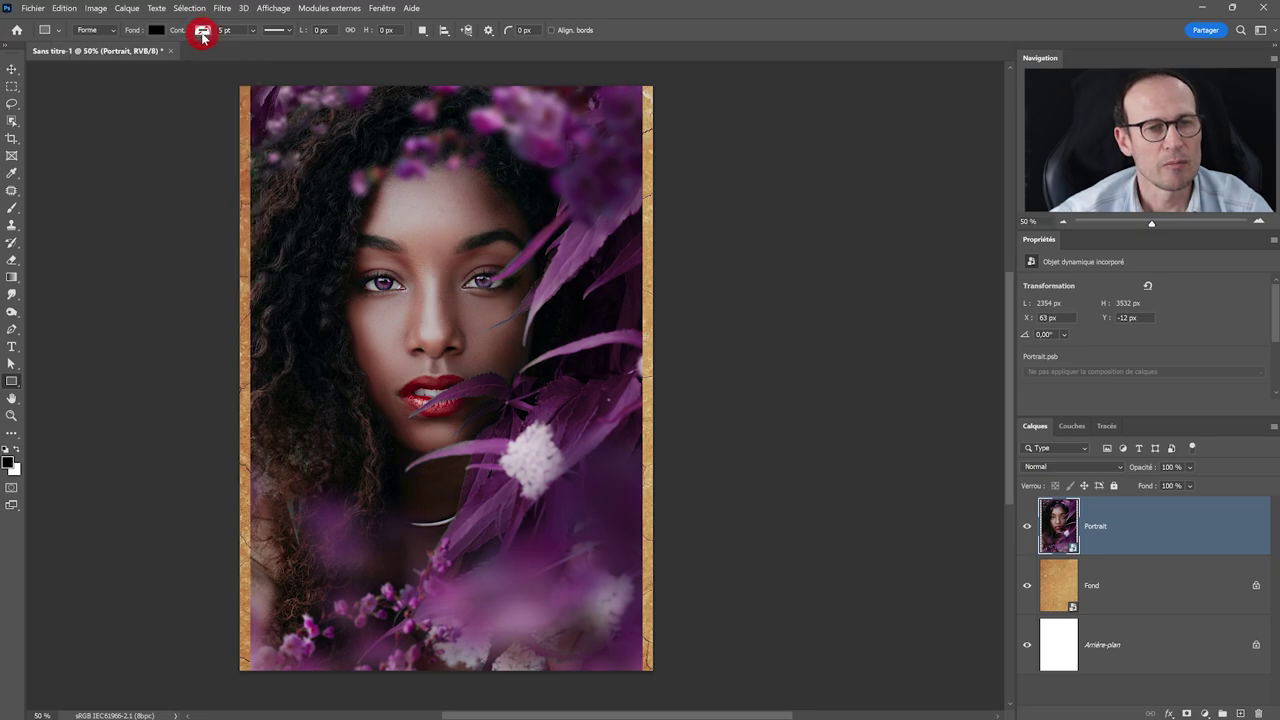
pyautogui.click(278, 95)
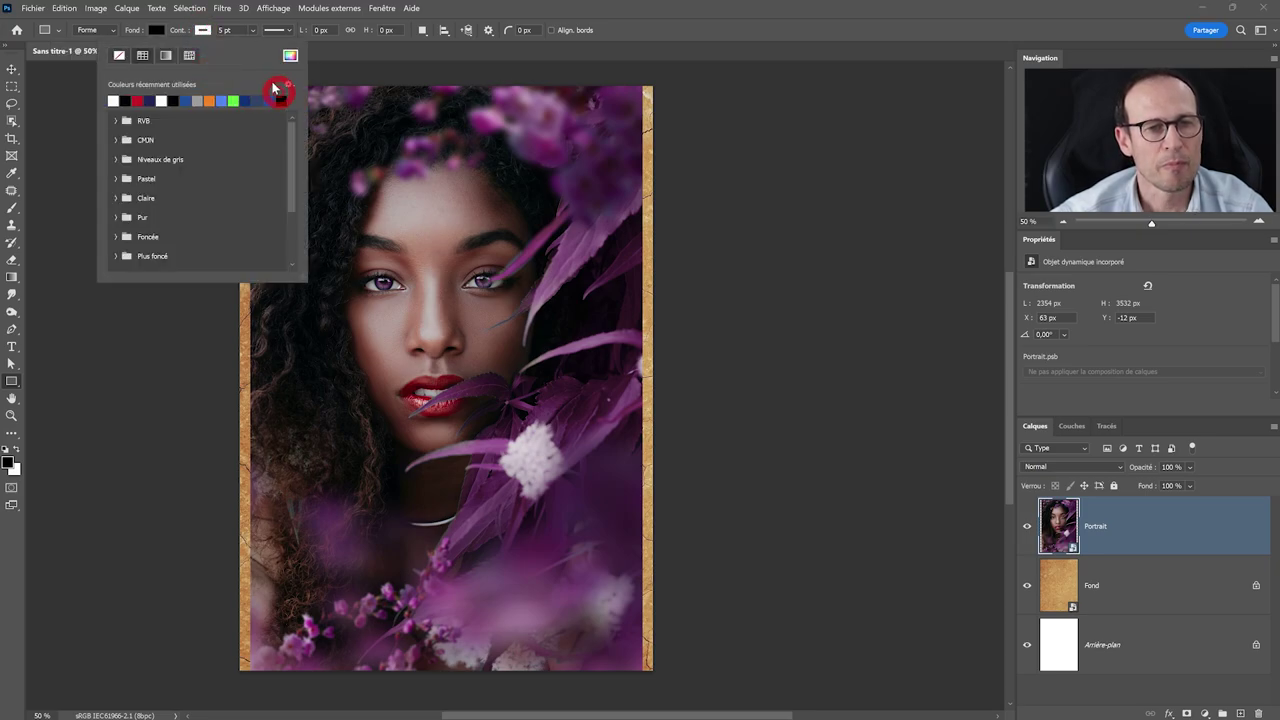
pyautogui.click(202, 30)
pyautogui.write('10')
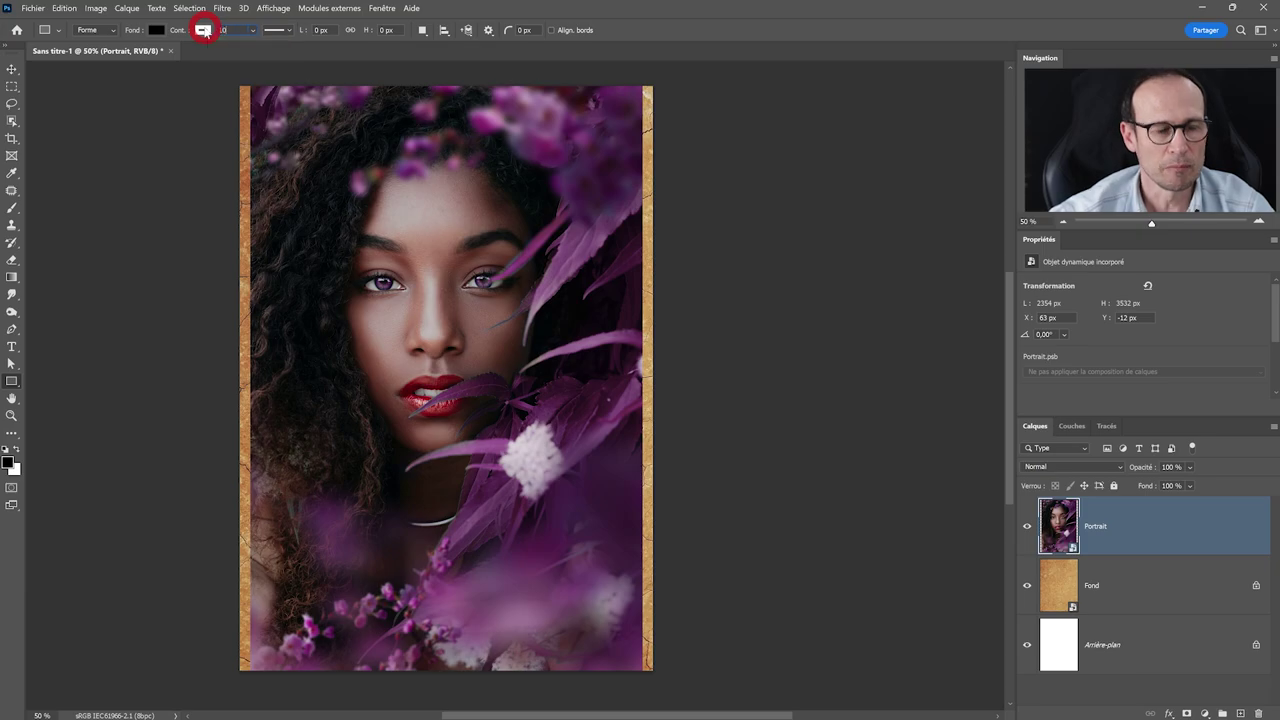
pyautogui.click(289, 33)
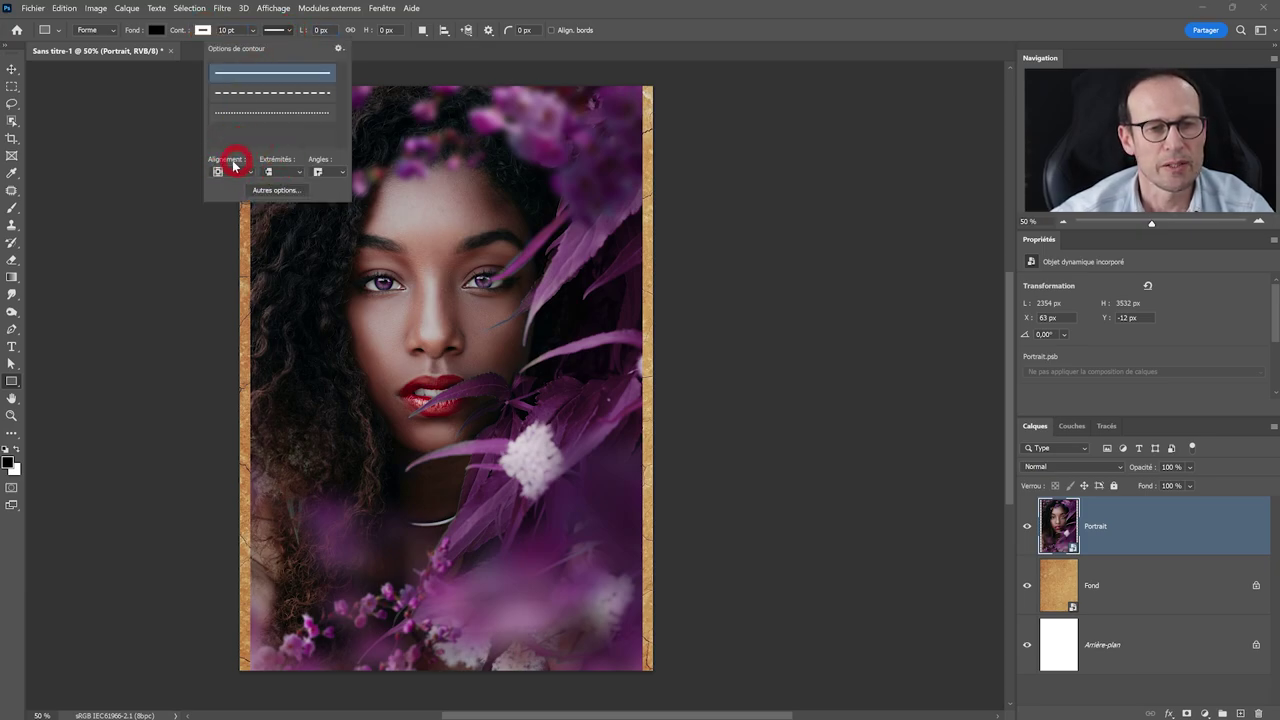
pyautogui.moveTo(234, 166); pyautogui.dragTo(240, 208)
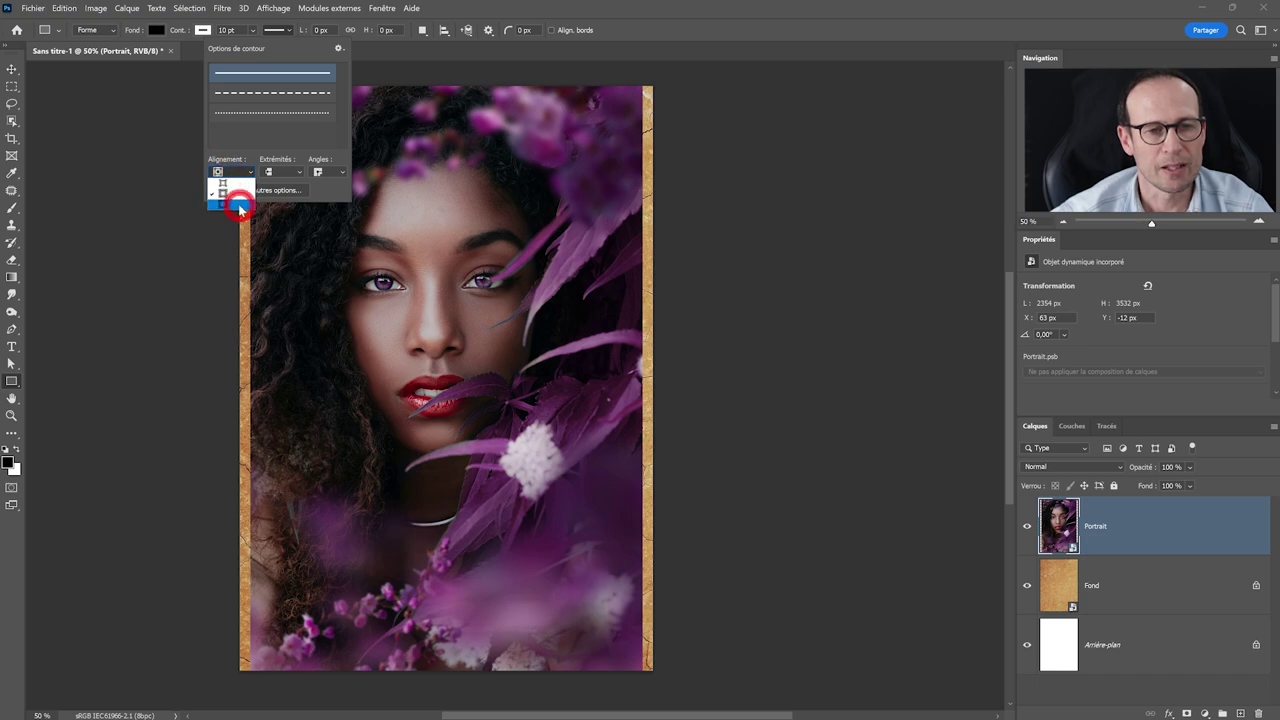
pyautogui.click(240, 206)
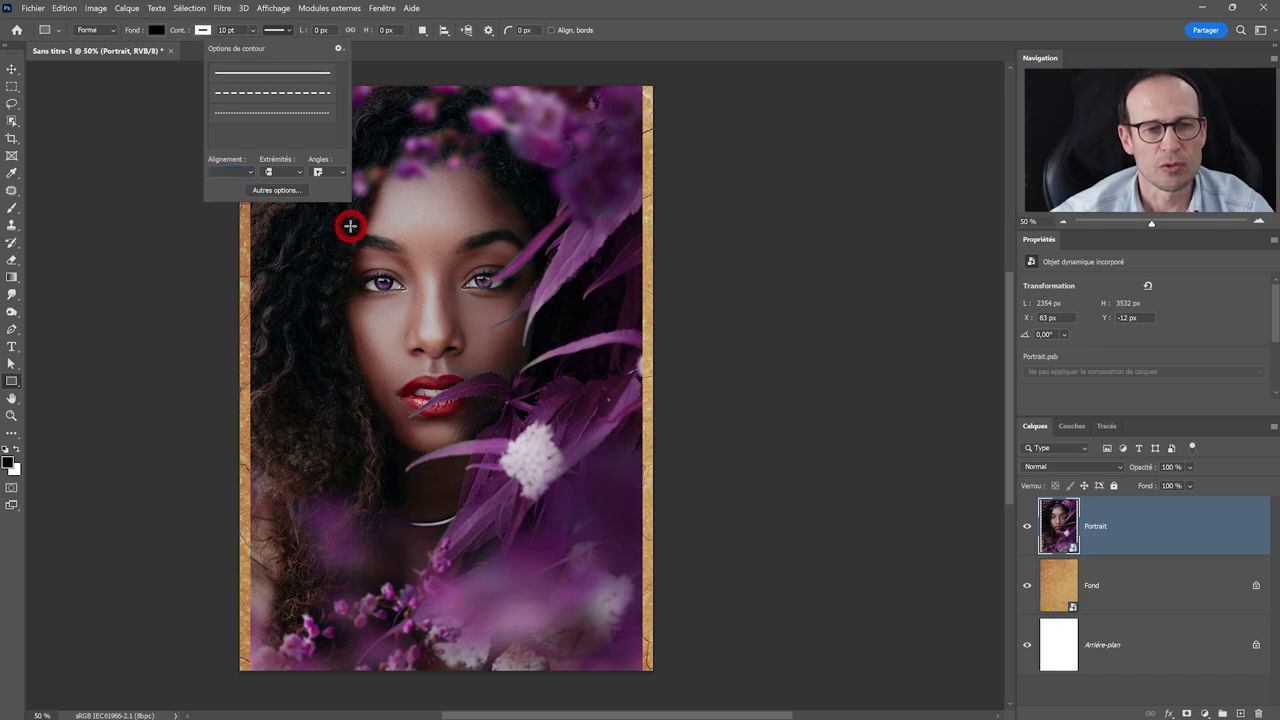
pyautogui.moveTo(350, 226); pyautogui.dragTo(493, 384)
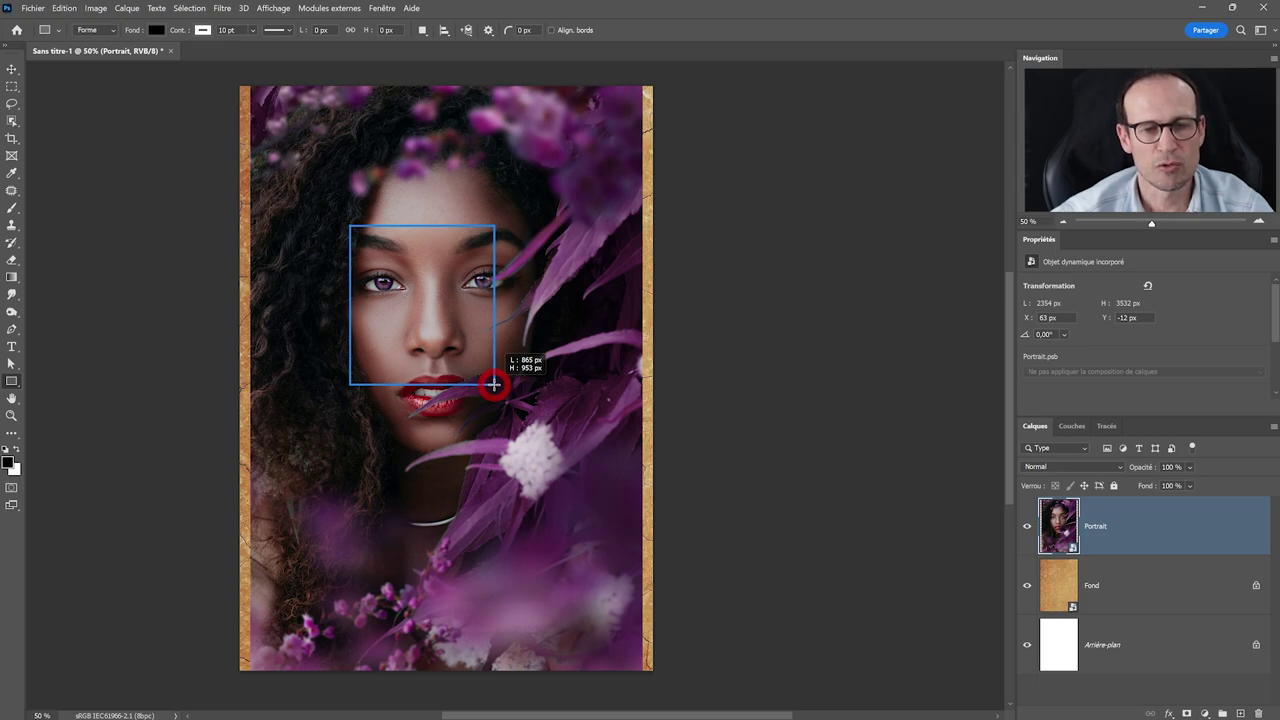
# Finish an 800 × 800 px black square over the eyes at X 663, Y 840.
pyautogui.moveTo(493, 384)
pyautogui.mouseDown()
pyautogui.moveTo(523, 415)
pyautogui.moveTo(483, 381)
pyautogui.mouseUp()
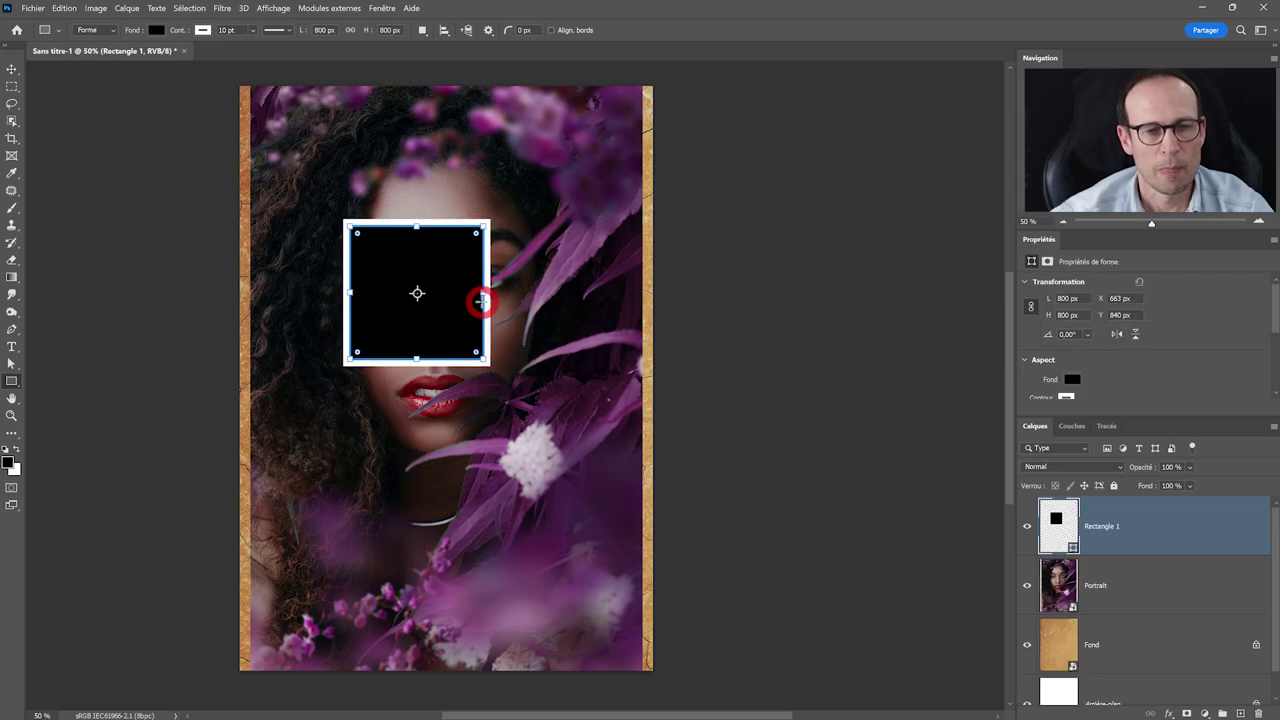
pyautogui.press('v')
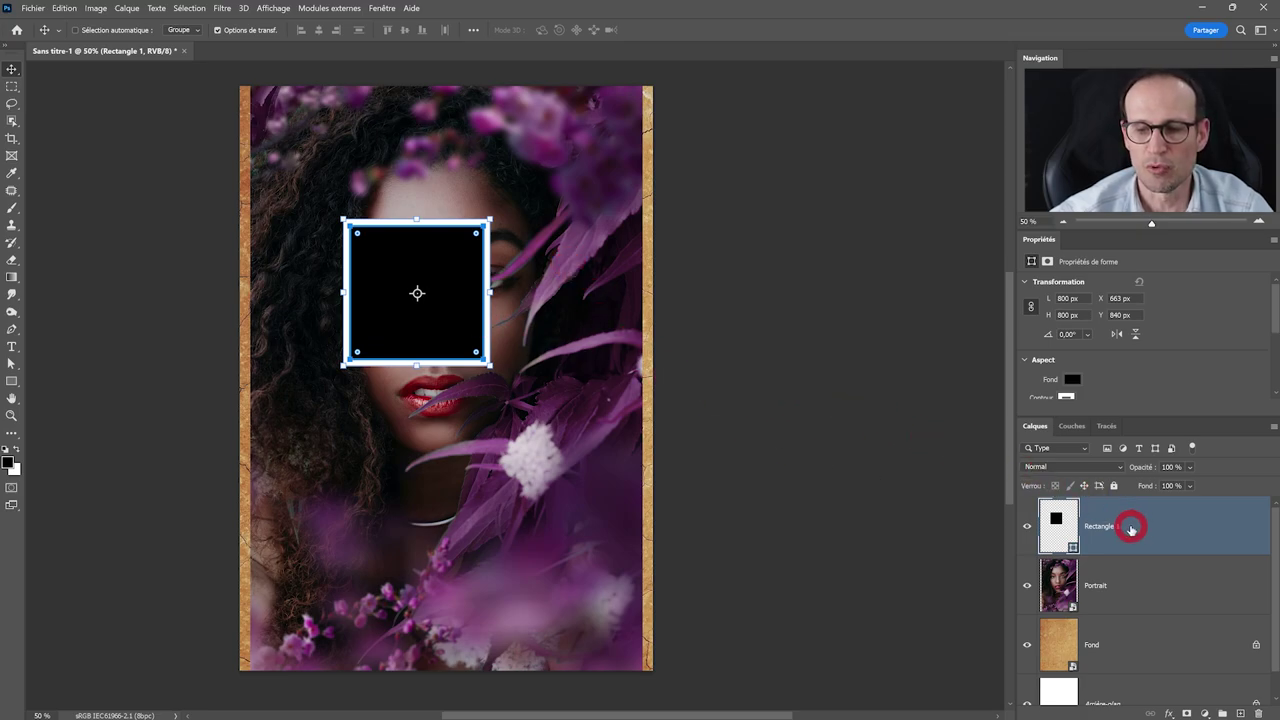
# Convert Rectangle 1 to a smart object, move it below Portrait, and reselect Portrait.
pyautogui.rightClick(1130, 528)
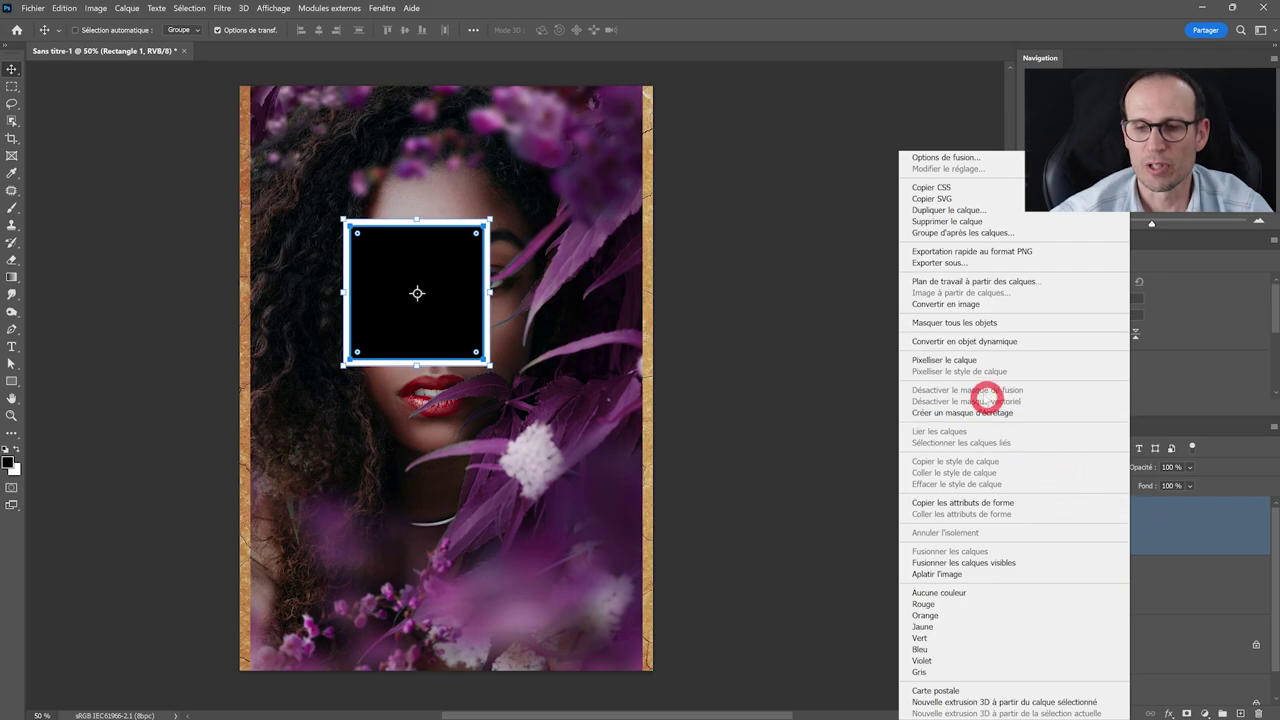
pyautogui.click(962, 342)
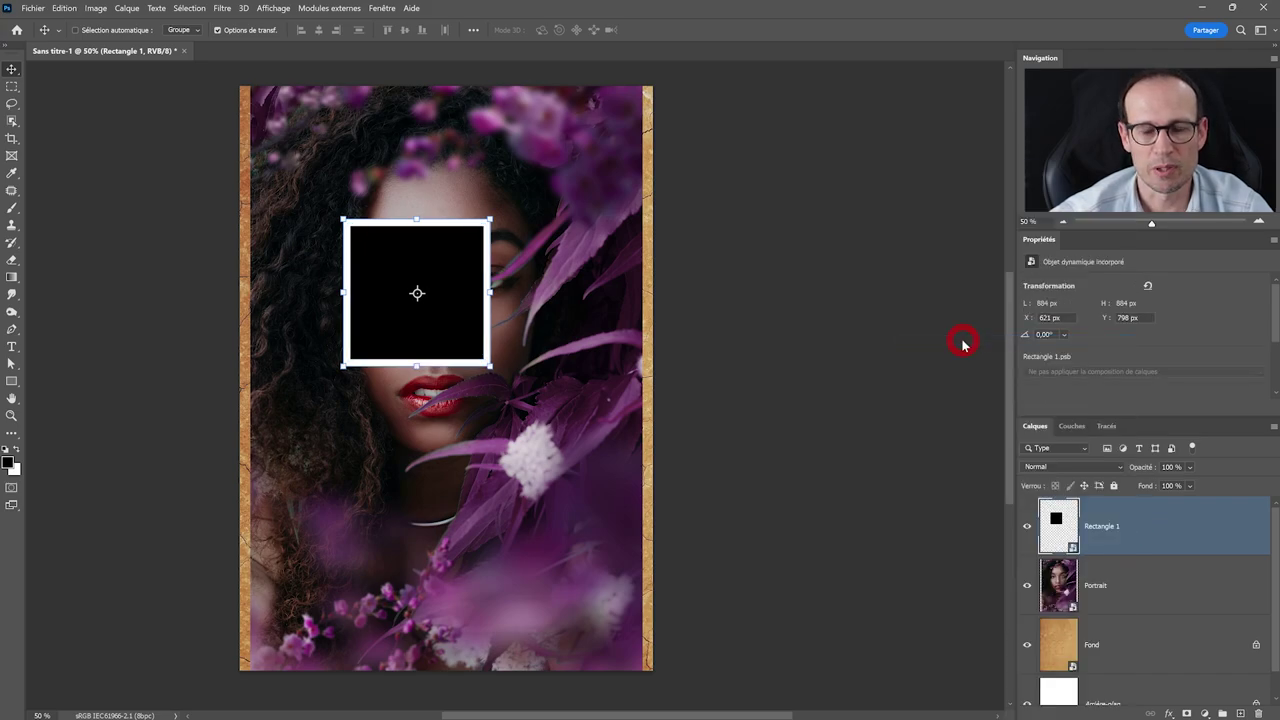
pyautogui.click(1147, 527)
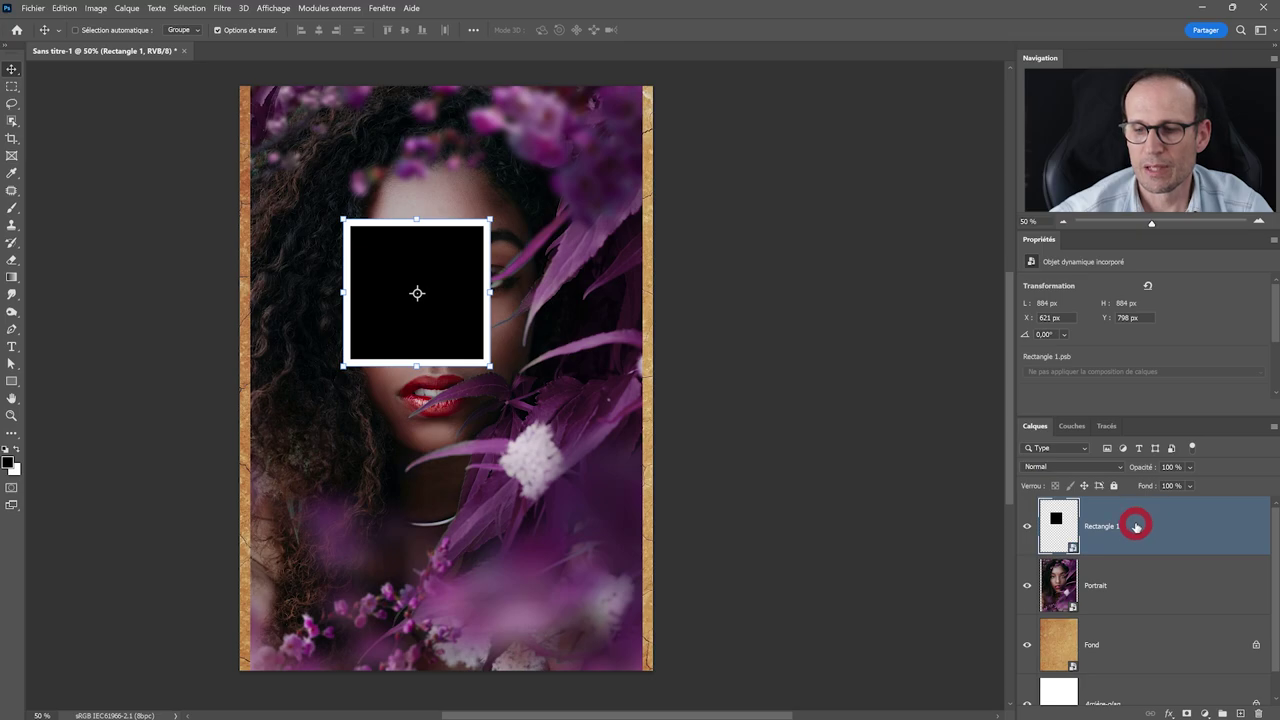
pyautogui.moveTo(1147, 527); pyautogui.dragTo(1142, 615)
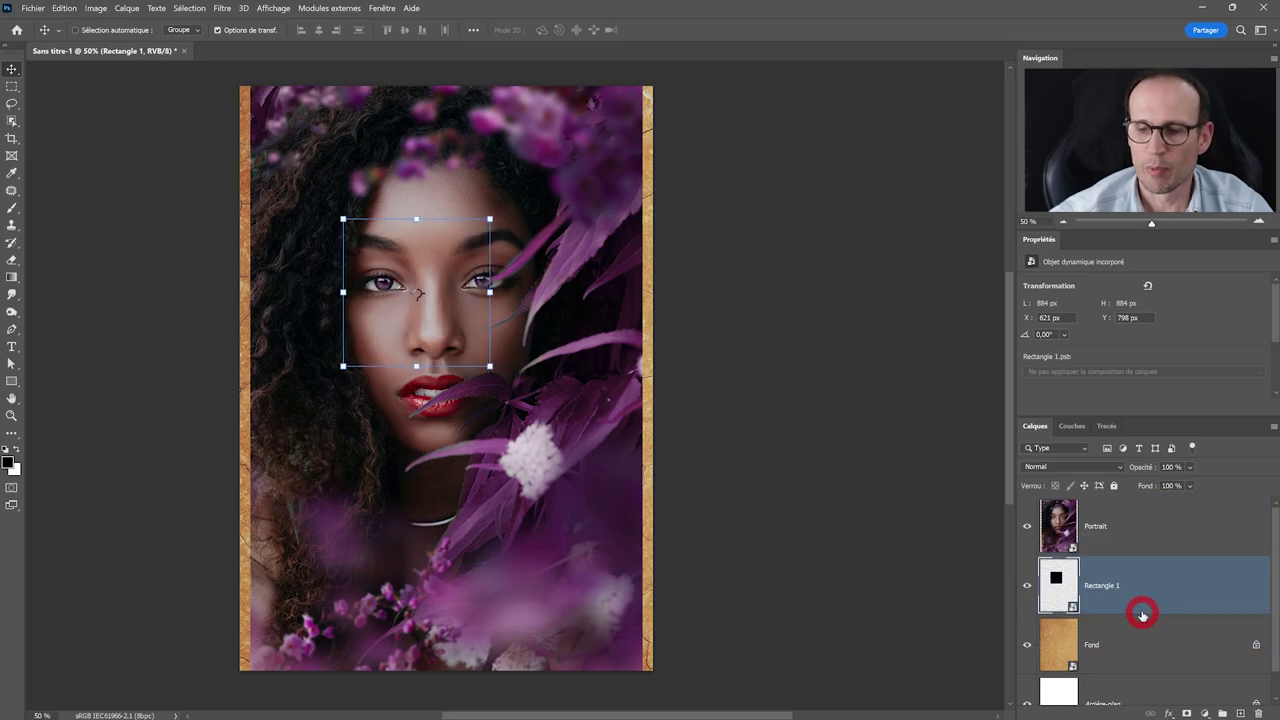
pyautogui.click(1142, 538)
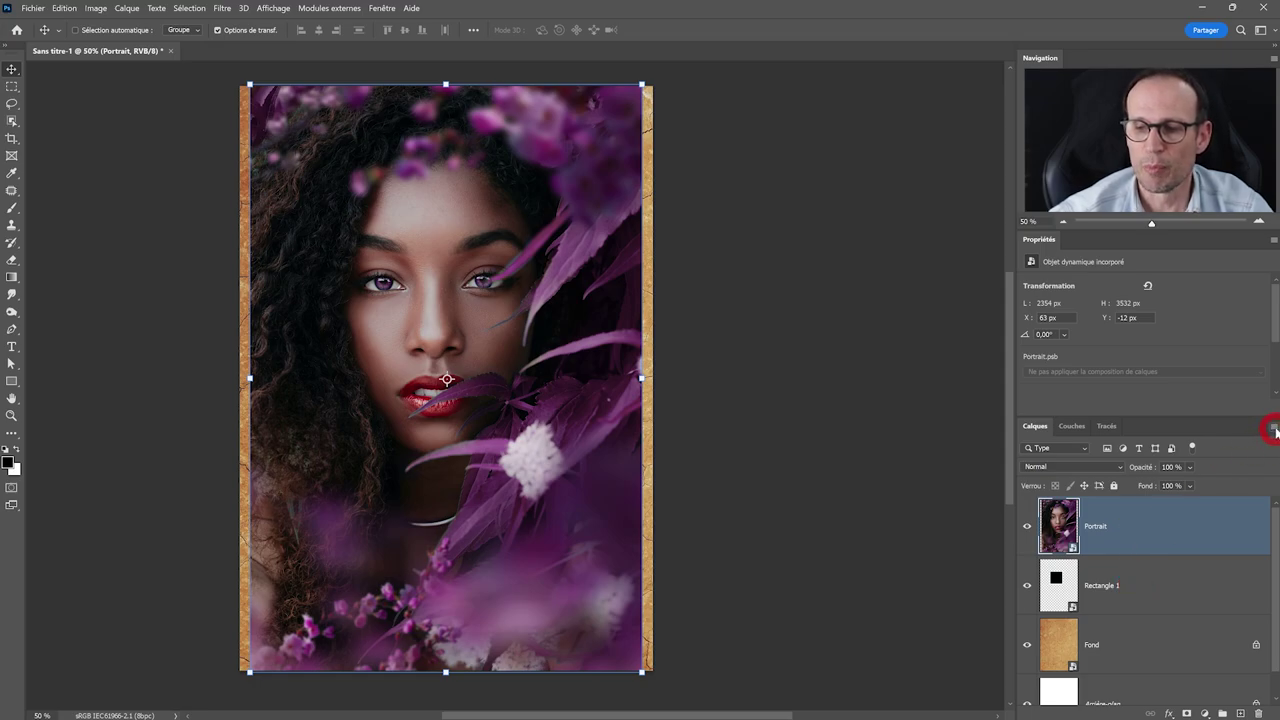
# Clip the Portrait layer to Rectangle 1 with Create Clipping Mask from the Layers panel menu.
pyautogui.click(1273, 427)
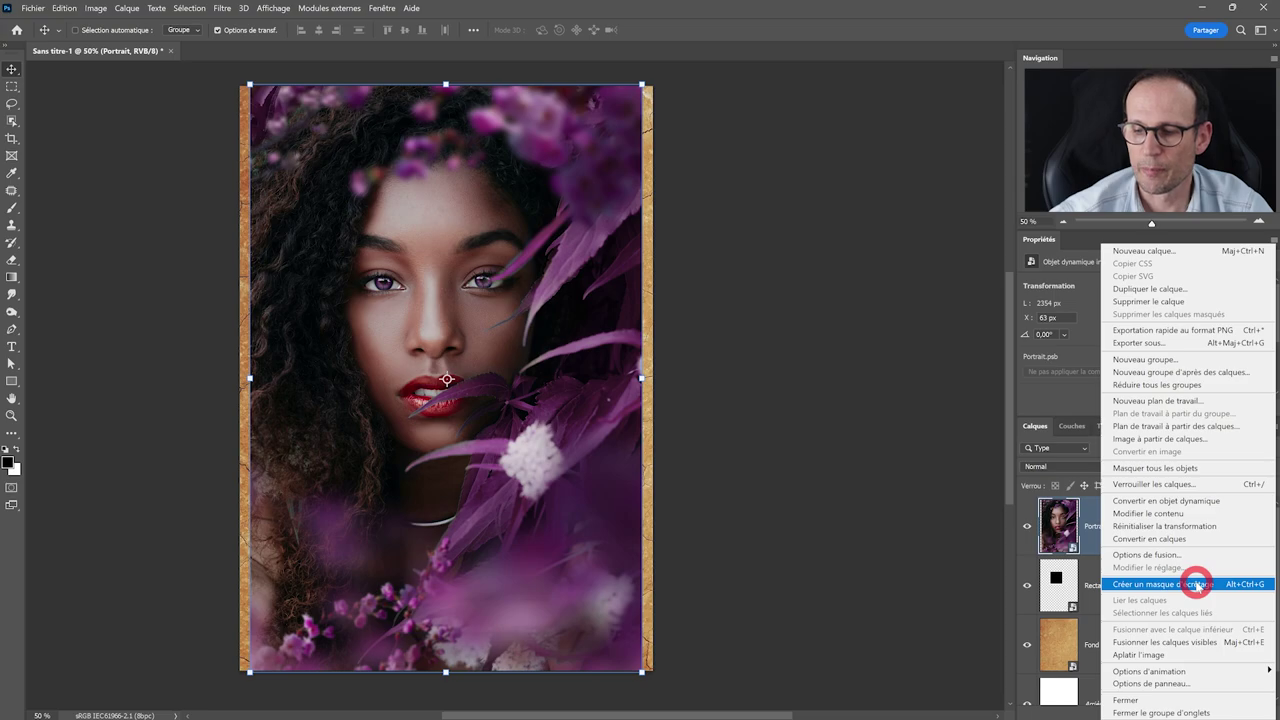
pyautogui.click(1196, 584)
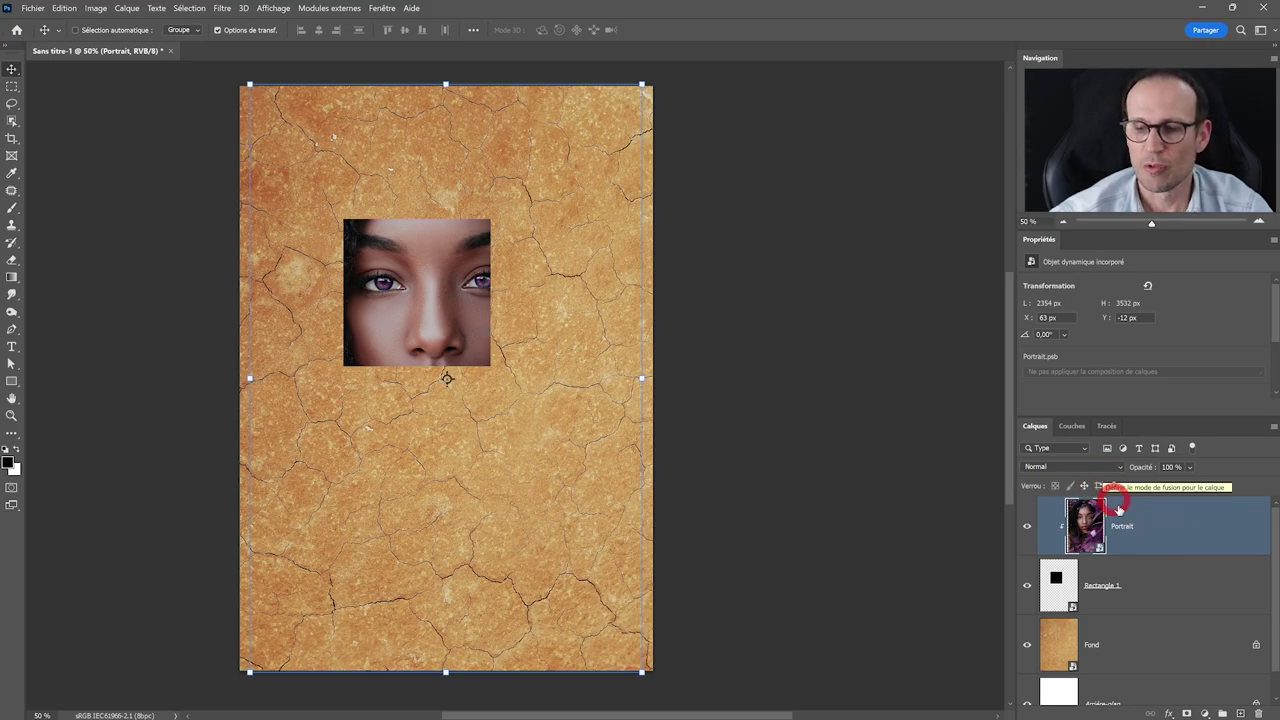
pyautogui.click(1121, 469)
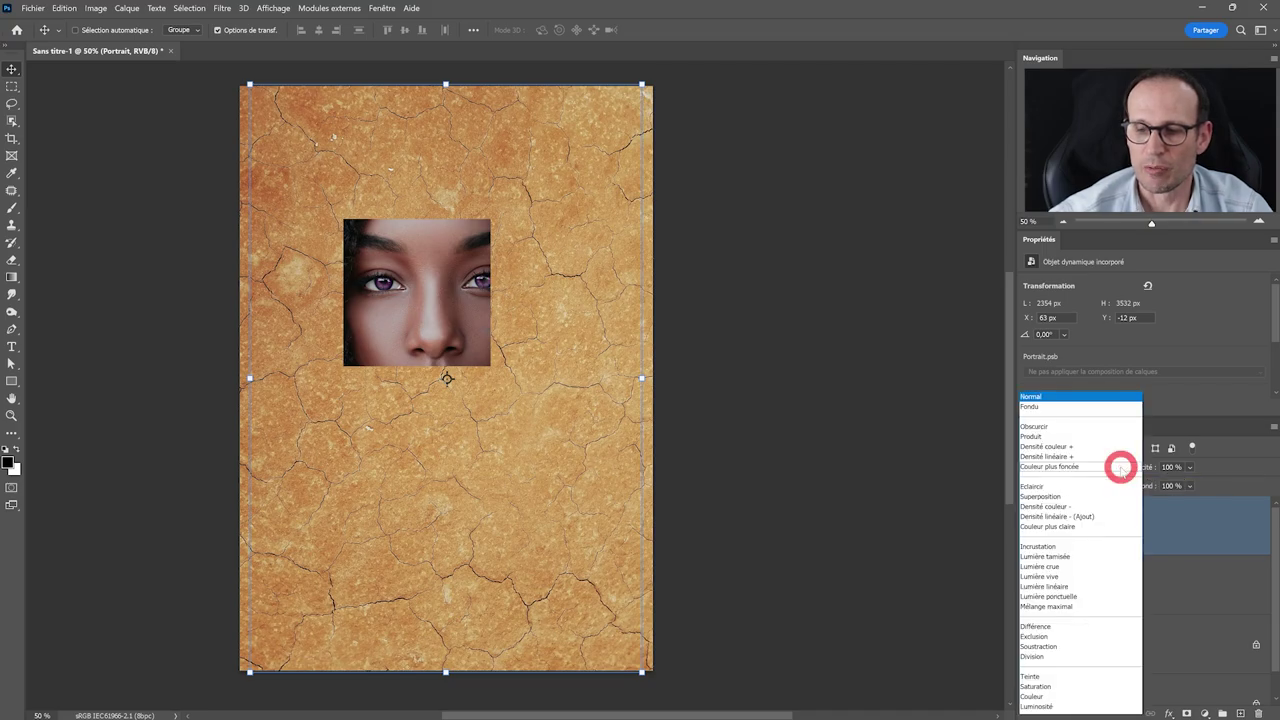
pyautogui.click(1106, 497)
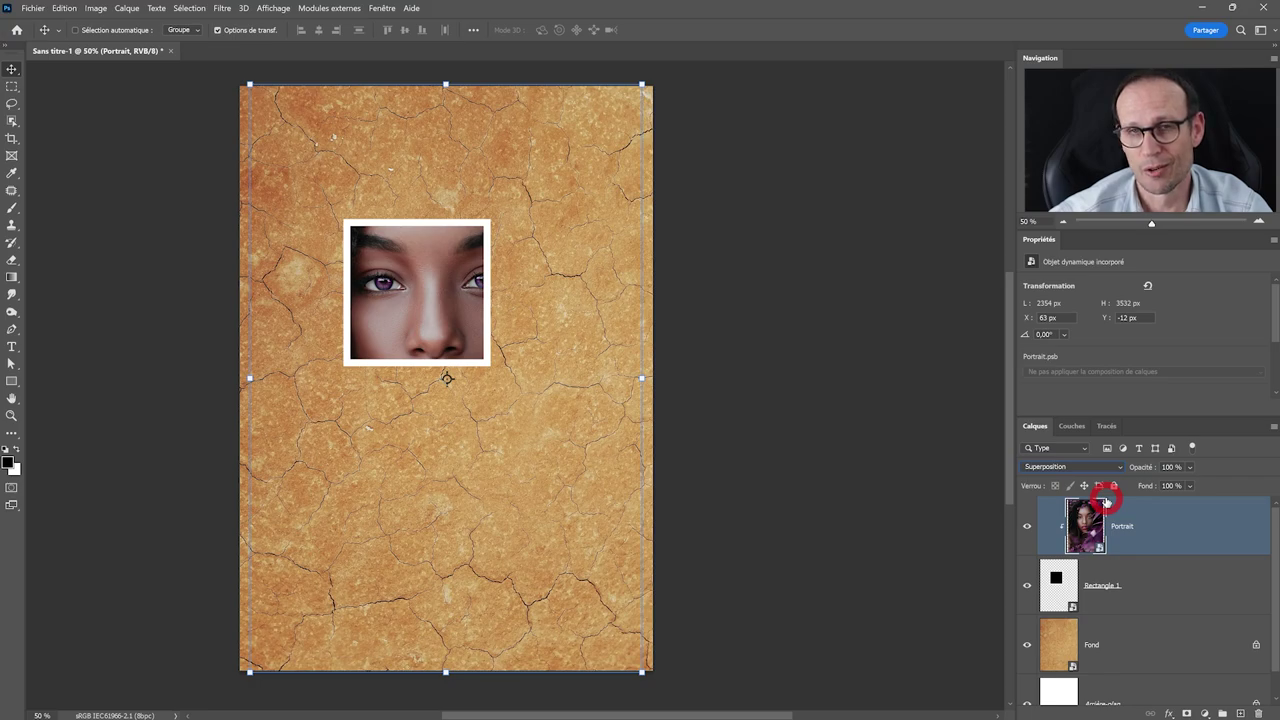
pyautogui.scroll(-1, 1105, 501)
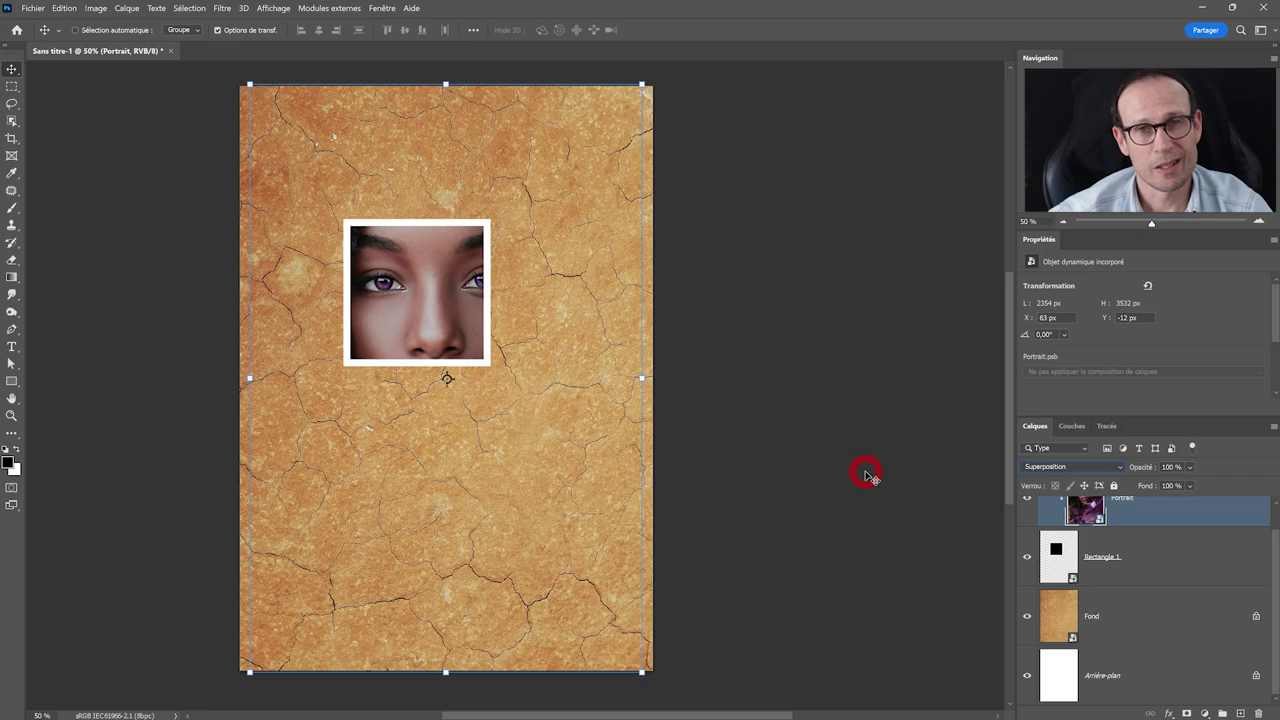
pyautogui.scroll(1, 1203, 591)
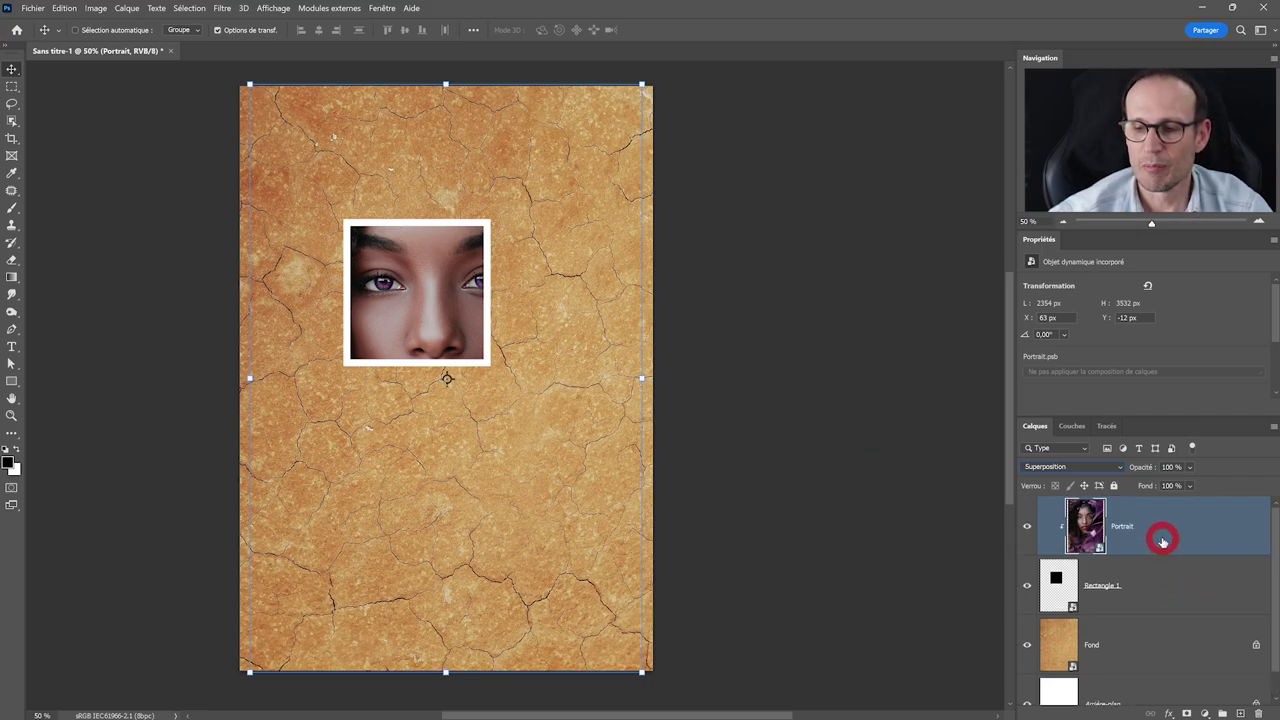
pyautogui.moveTo(1162, 541); pyautogui.dragTo(1143, 585)
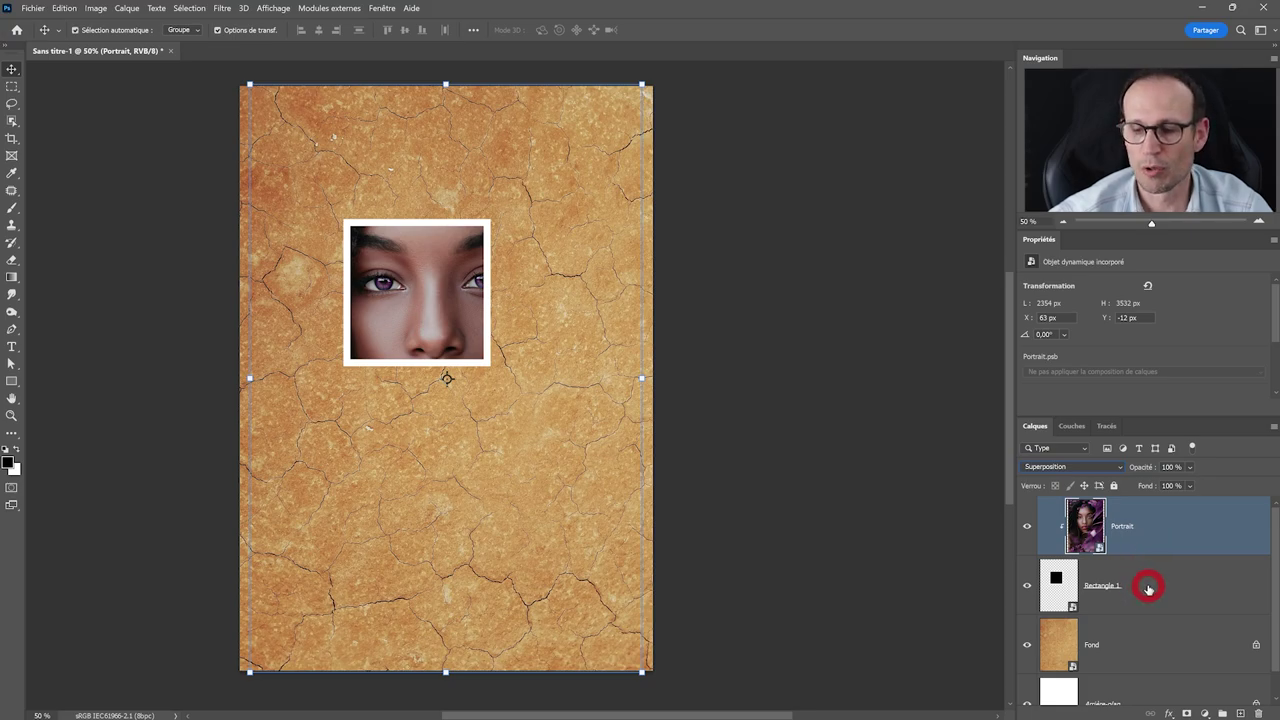
# Select Portrait together with Rectangle 1 and group them into Groupe 1.
pyautogui.keyDown('shift'); pyautogui.click(1143, 585); pyautogui.keyUp('shift')
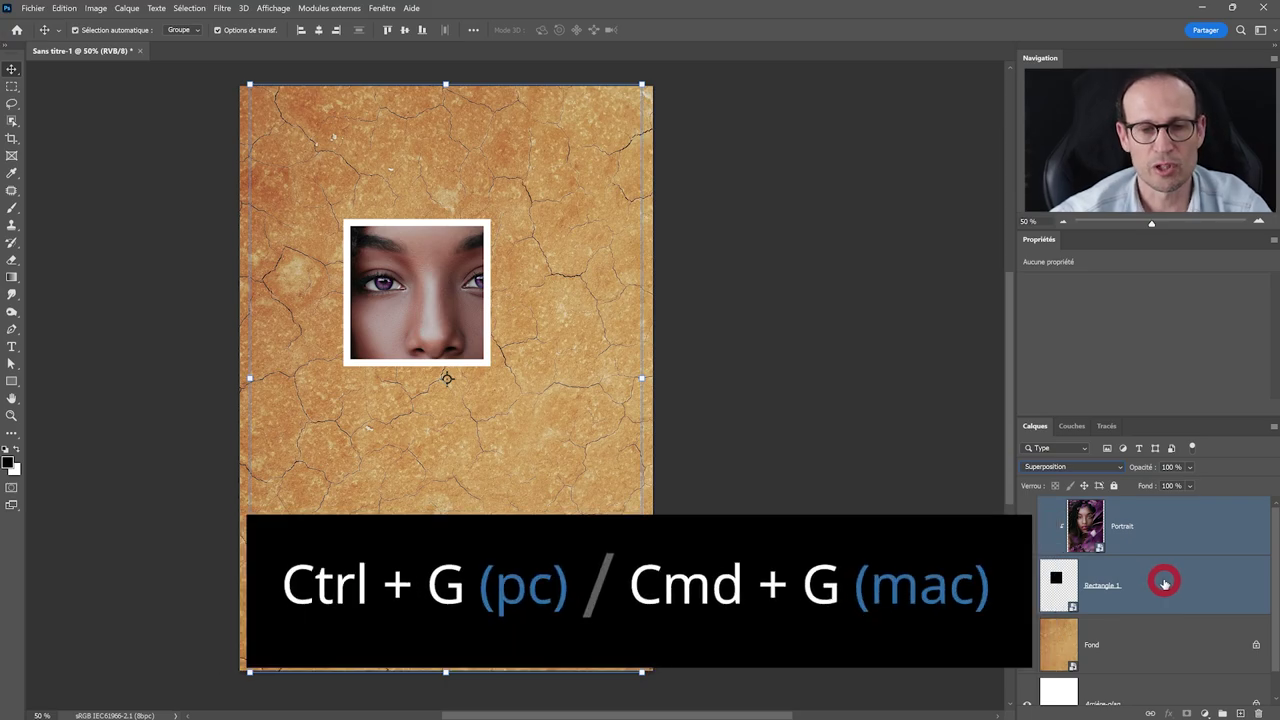
pyautogui.hotkey('ctrl', 'g')
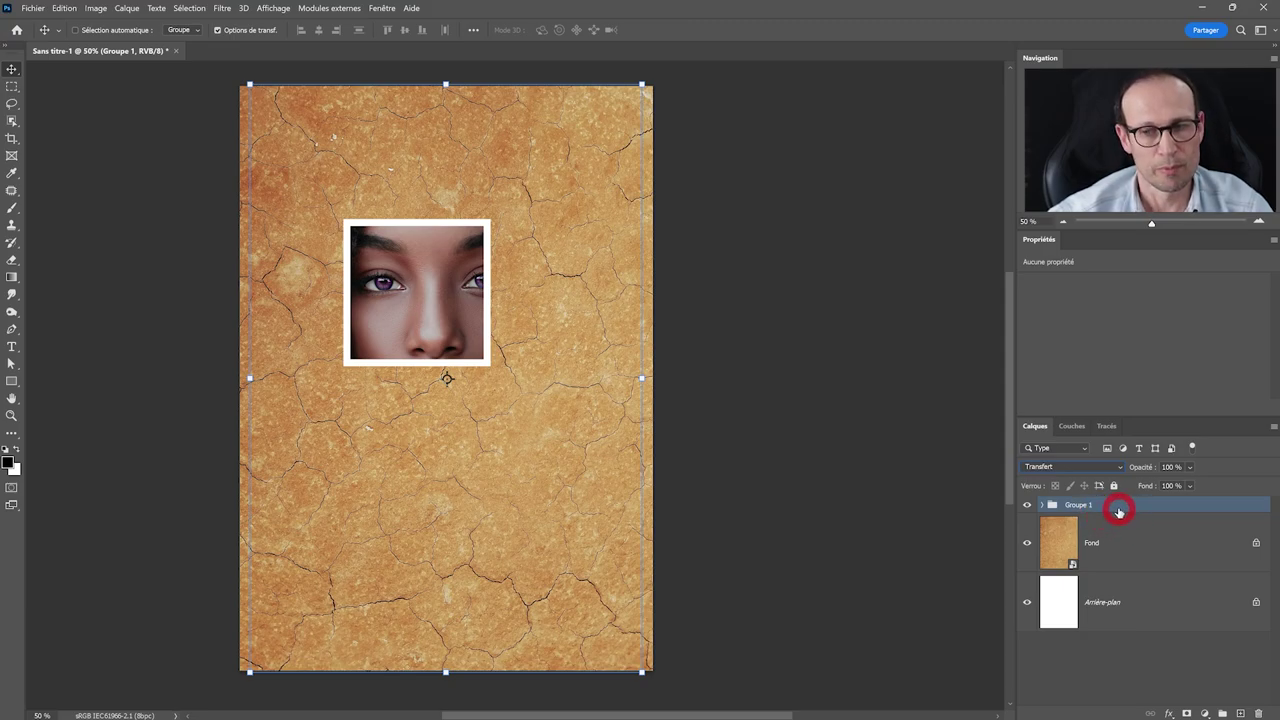
# Add an Ombre portée drop shadow to Groupe 1 with size 30 px.
pyautogui.click(1169, 713)
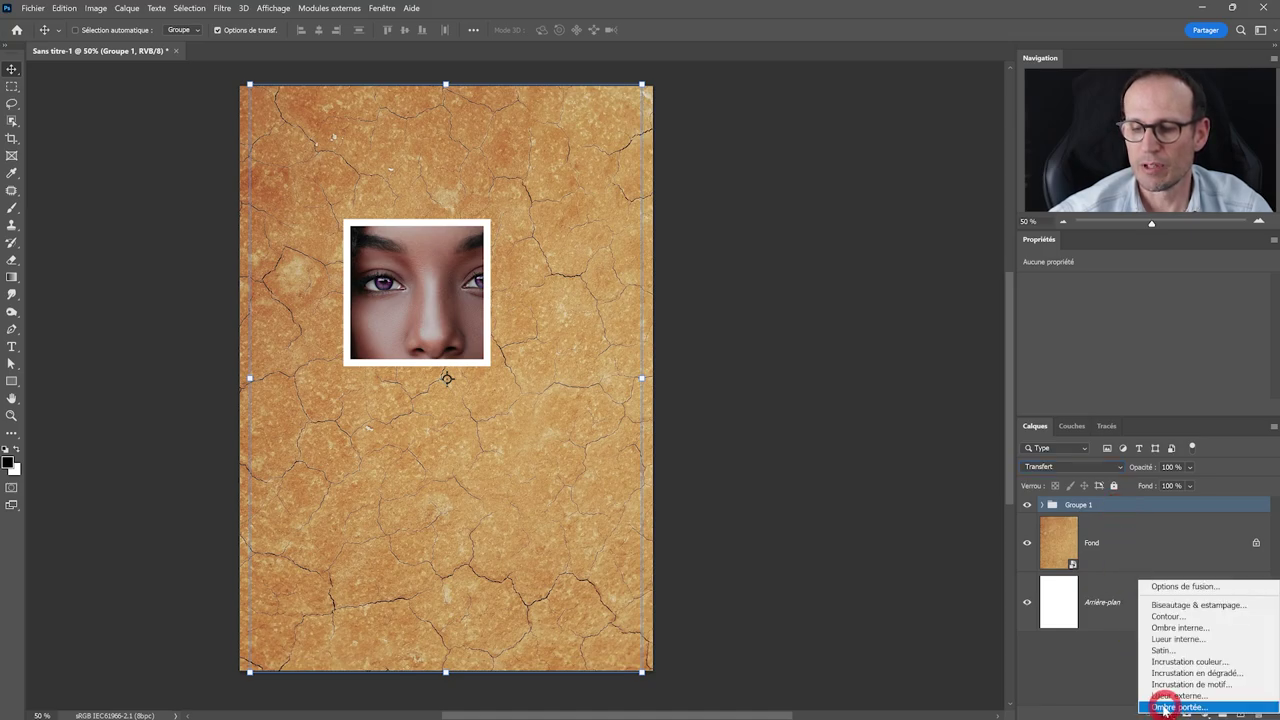
pyautogui.click(1168, 707)
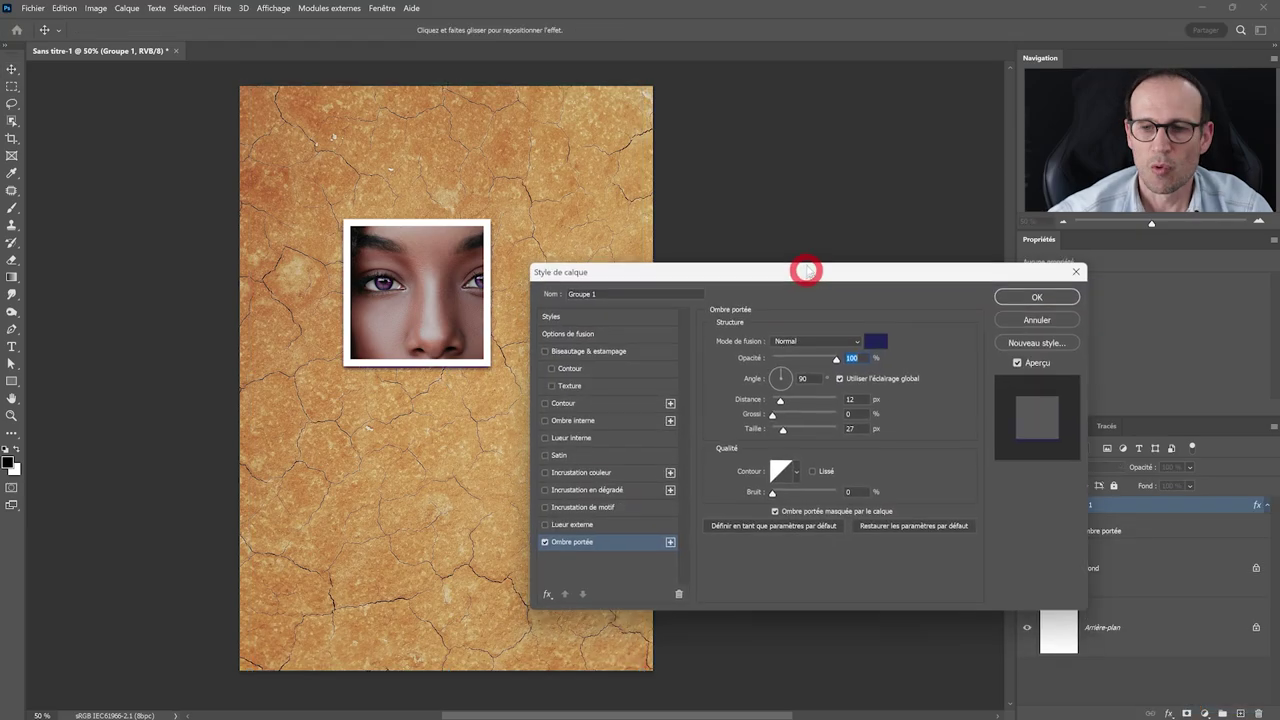
pyautogui.moveTo(806, 266); pyautogui.dragTo(811, 240)
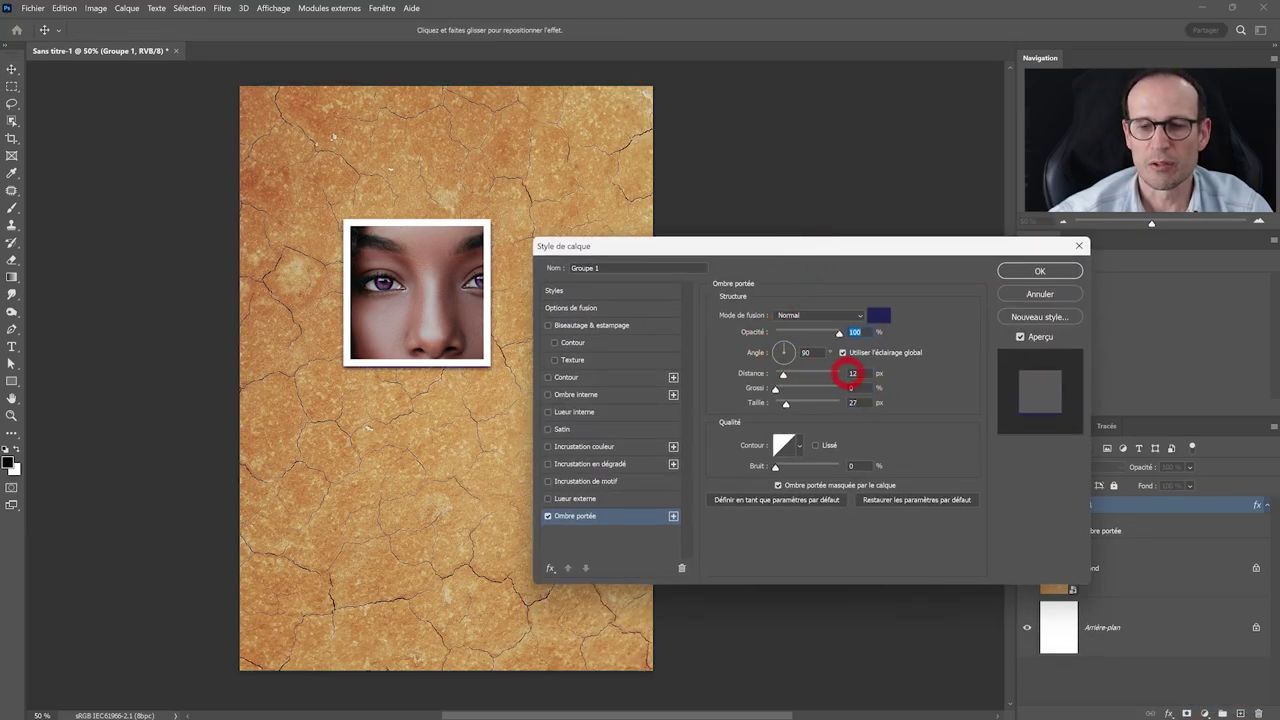
pyautogui.click(855, 402)
pyautogui.moveTo(855, 402); pyautogui.dragTo(836, 406)
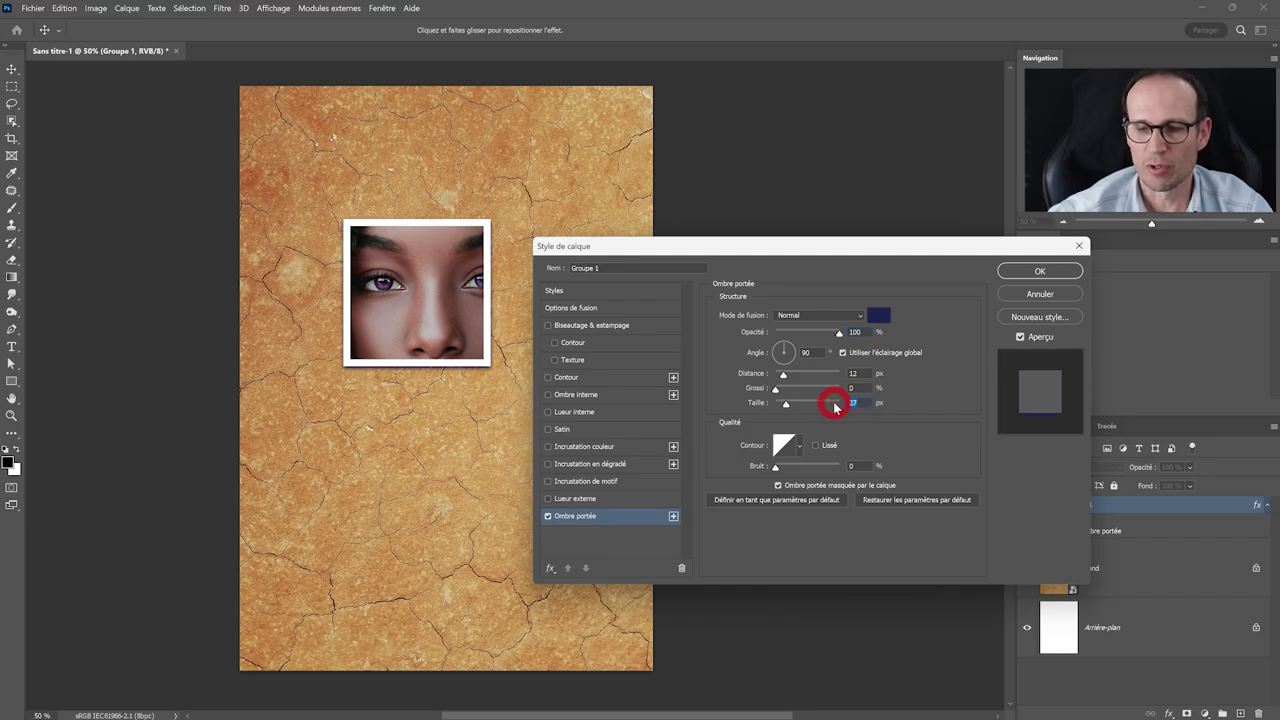
pyautogui.write('30')
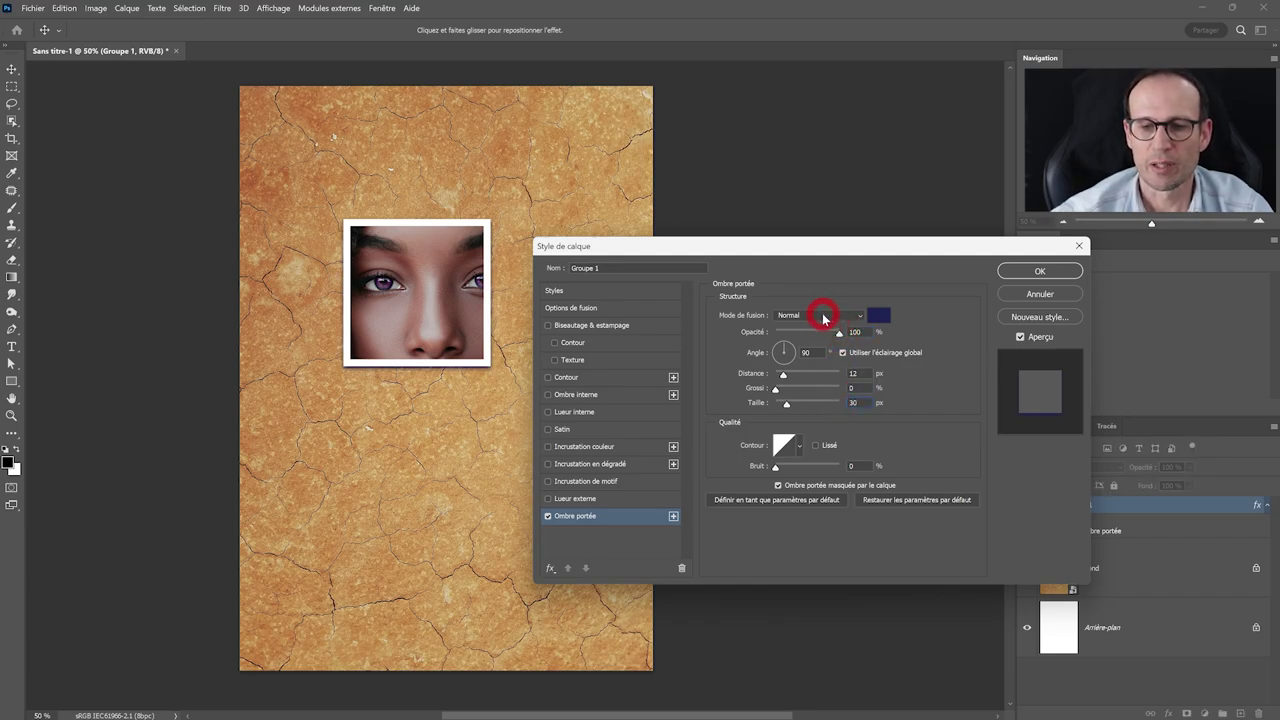
# Set the shadow to Produit mode with a dark navy colour and apply it.
pyautogui.click(824, 318)
pyautogui.click(826, 346)
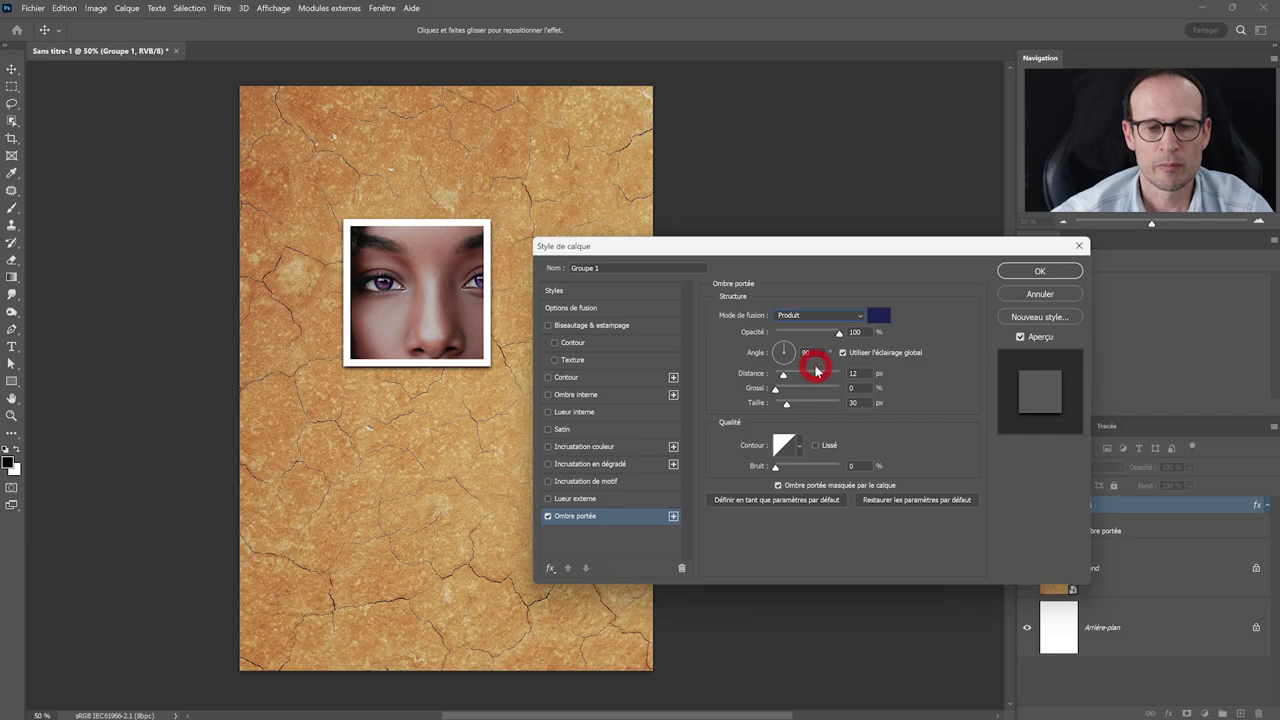
pyautogui.click(879, 315)
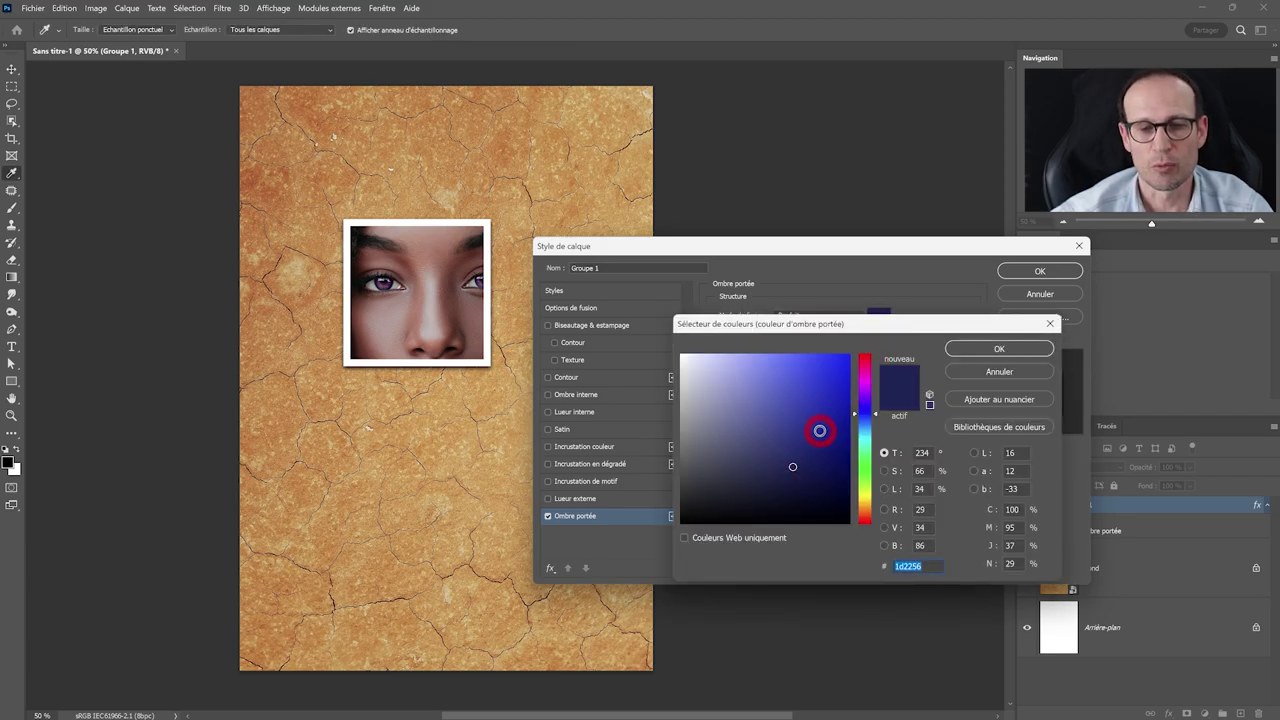
pyautogui.click(793, 461)
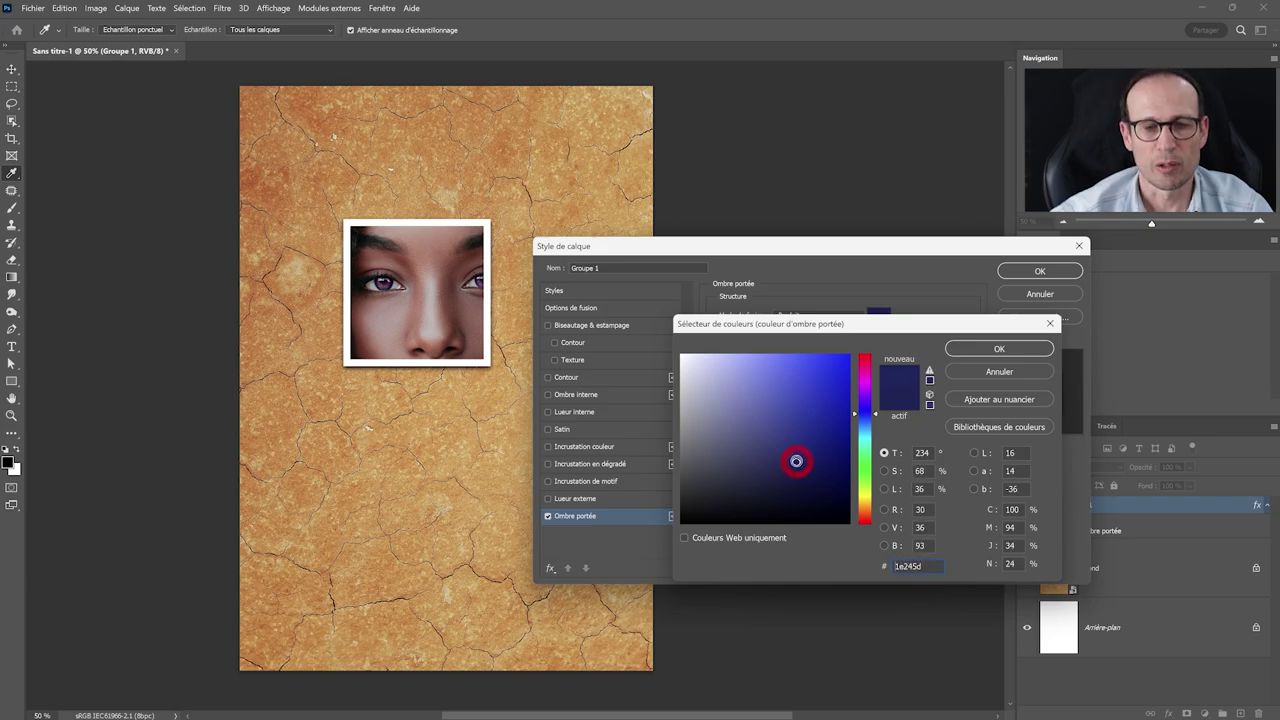
pyautogui.press('Return')
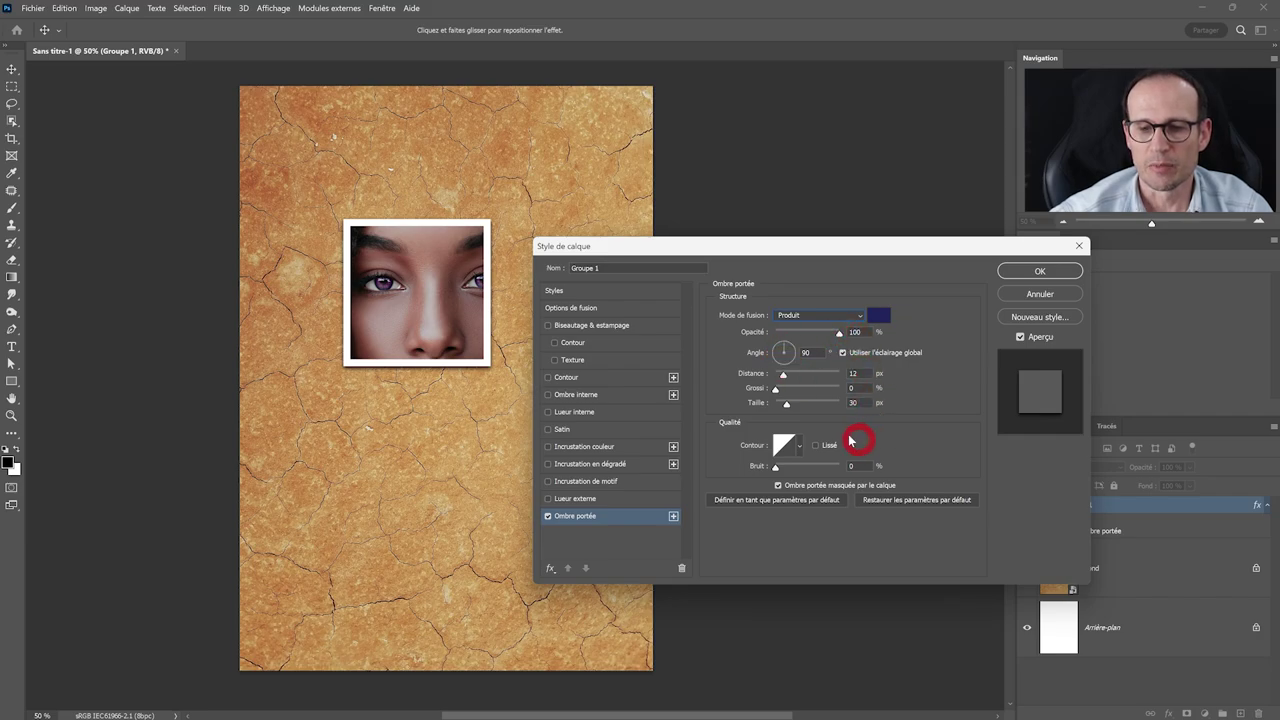
pyautogui.click(1029, 270)
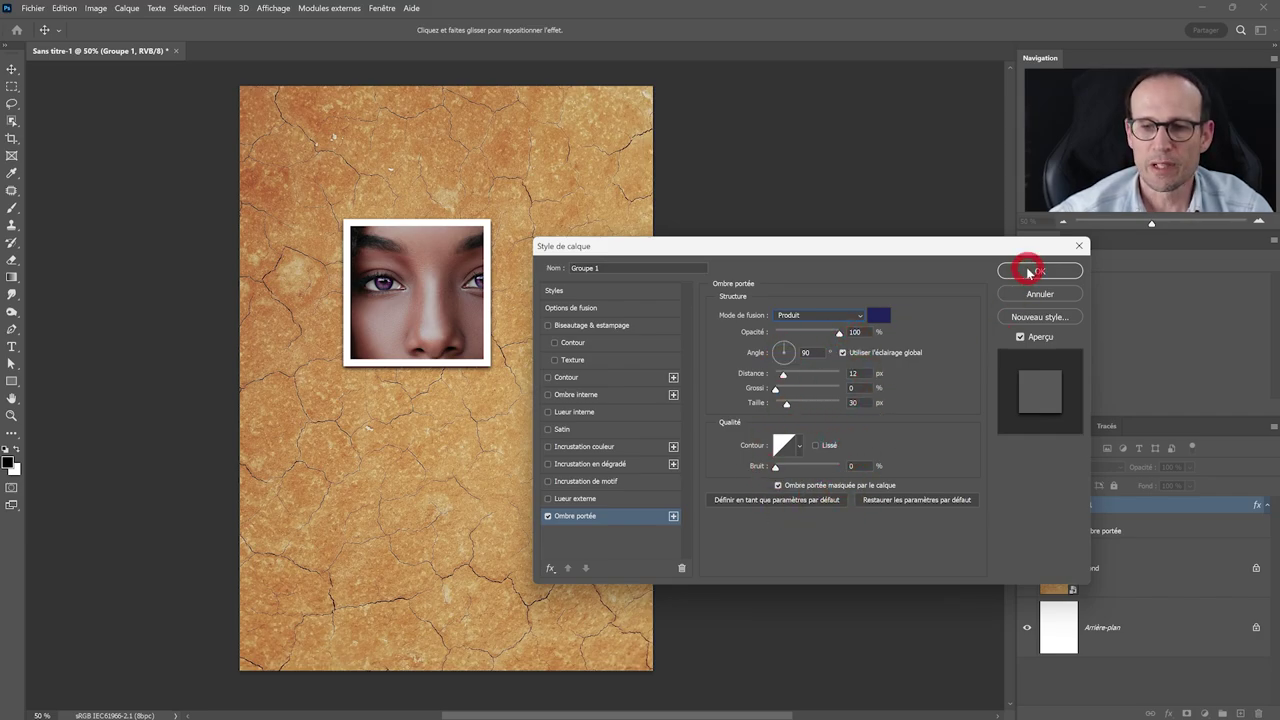
pyautogui.click(862, 355)
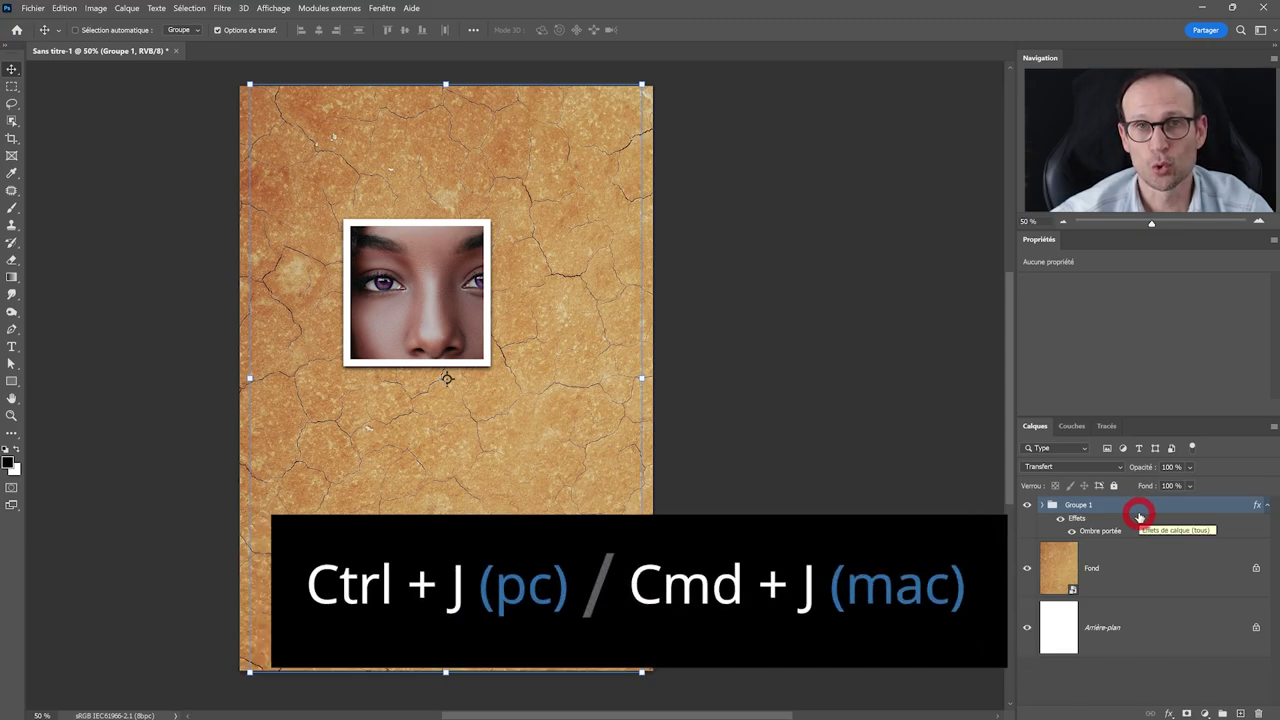
# Duplicate Groupe 1 and name the copy Groupe 2.
pyautogui.hotkey('ctrl', 'j')
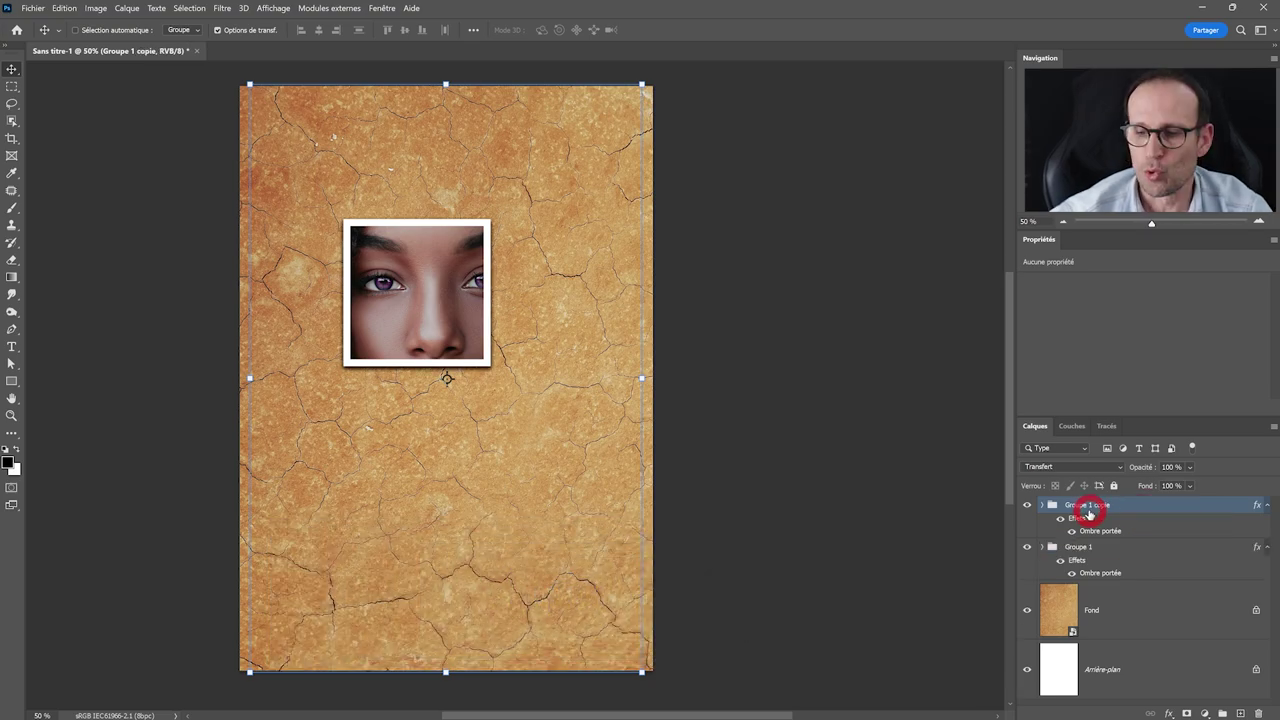
pyautogui.write('Groupe 2')
pyautogui.press('Return')
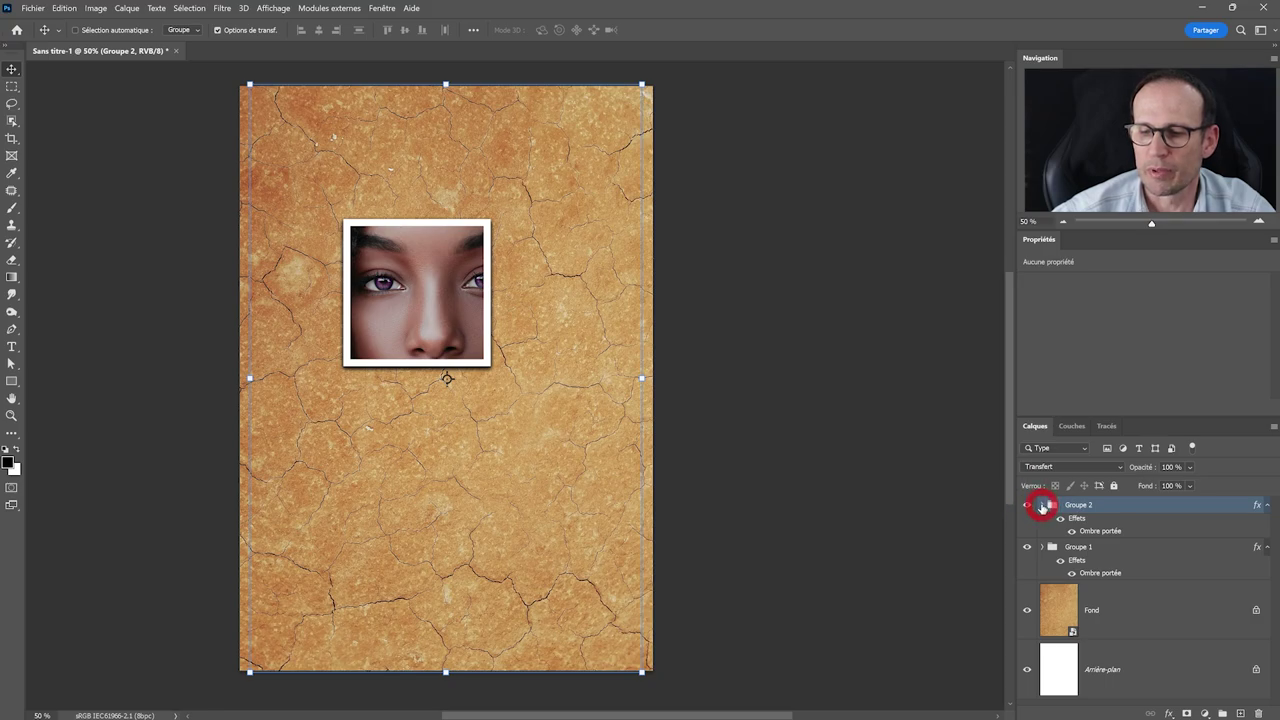
# Move Groupe 2's frame down-right and rotate it about 18° over another part of the portrait.
pyautogui.click(1042, 506)
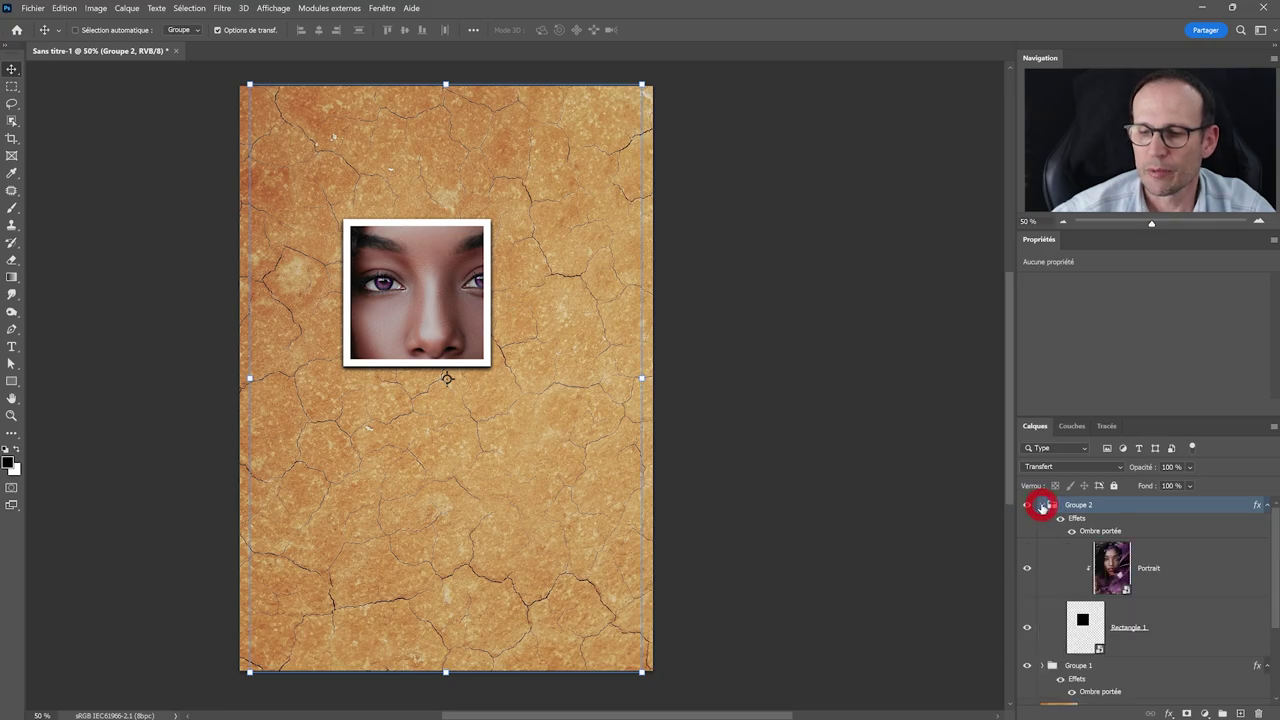
pyautogui.click(1165, 624)
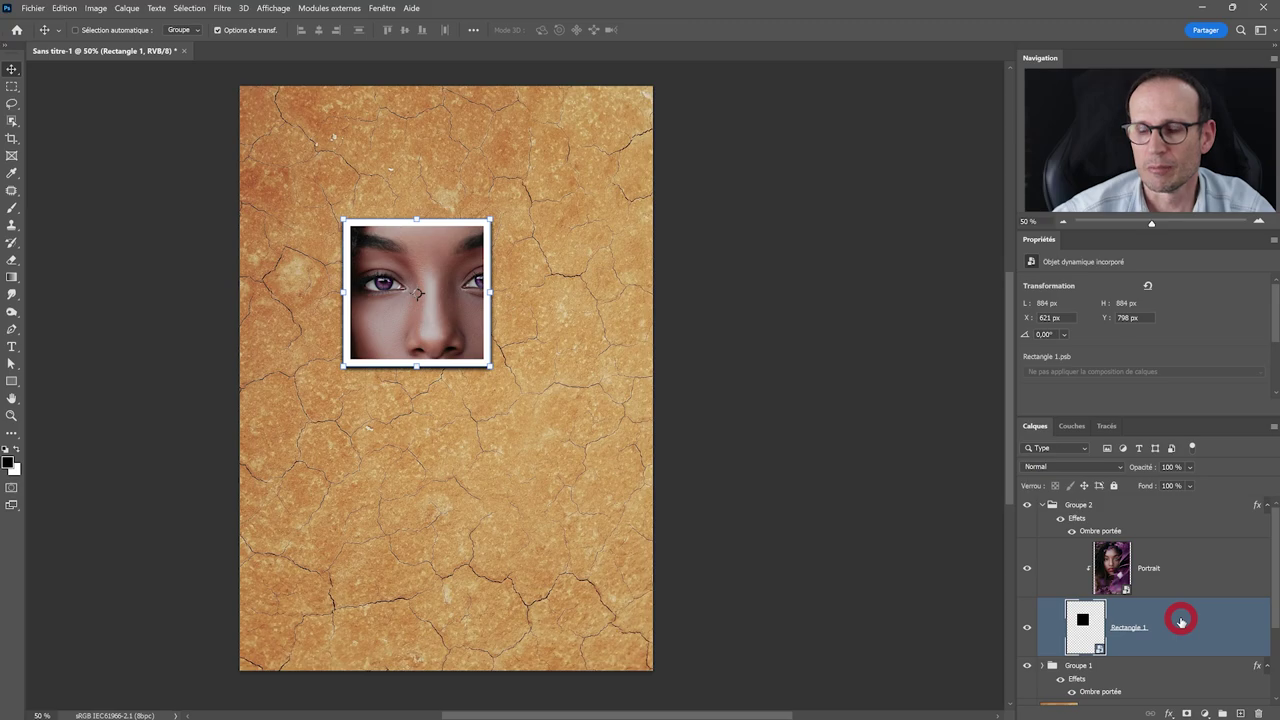
pyautogui.click(1105, 507)
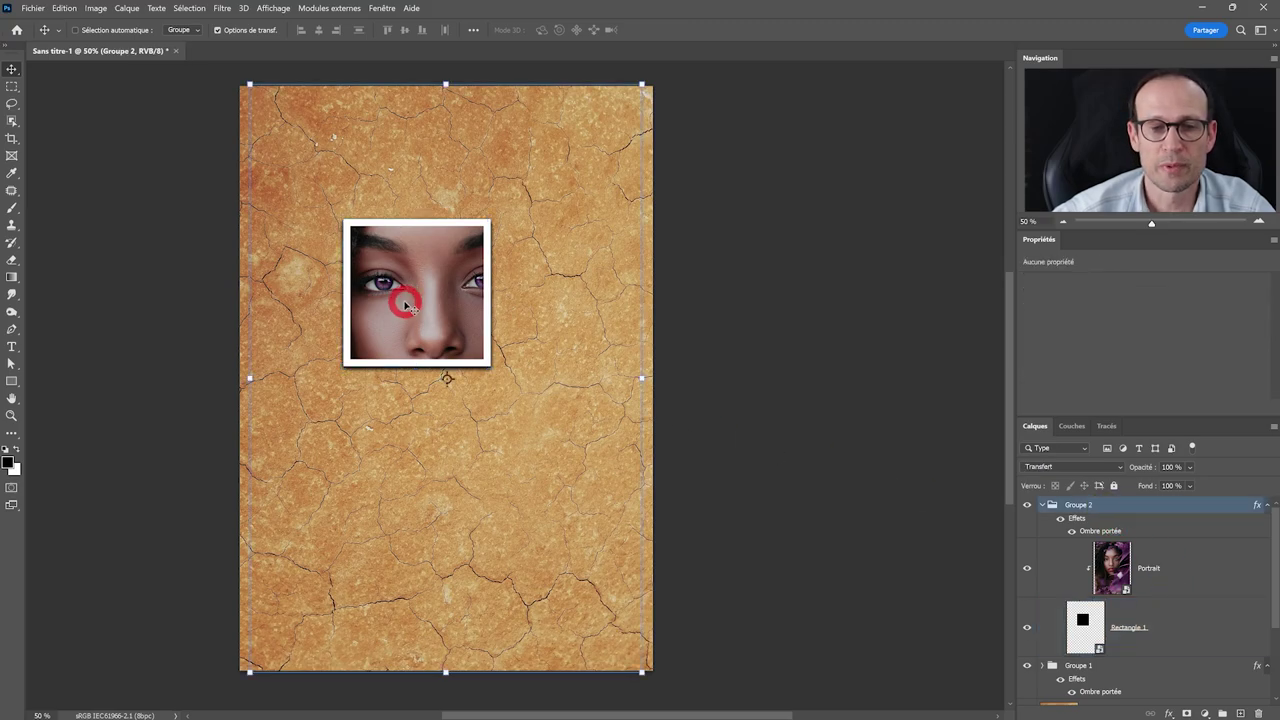
pyautogui.moveTo(405, 305); pyautogui.dragTo(485, 353)
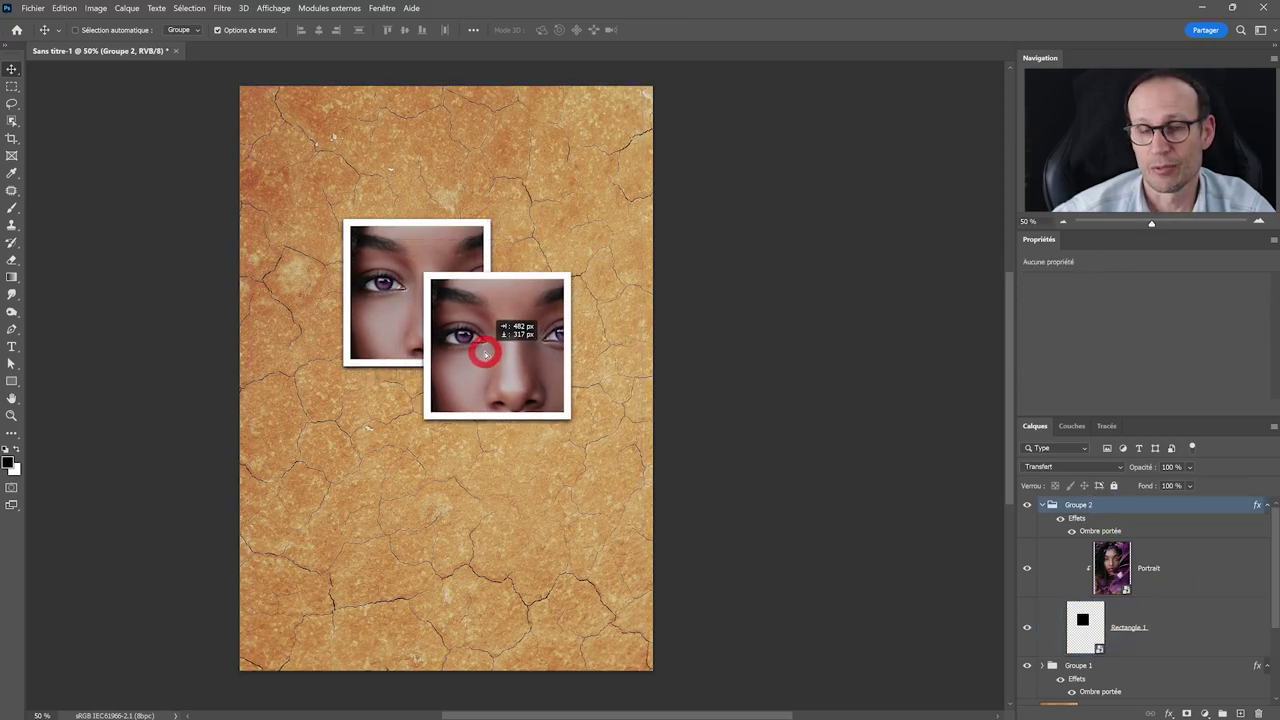
pyautogui.hotkey('ctrl', 'z')
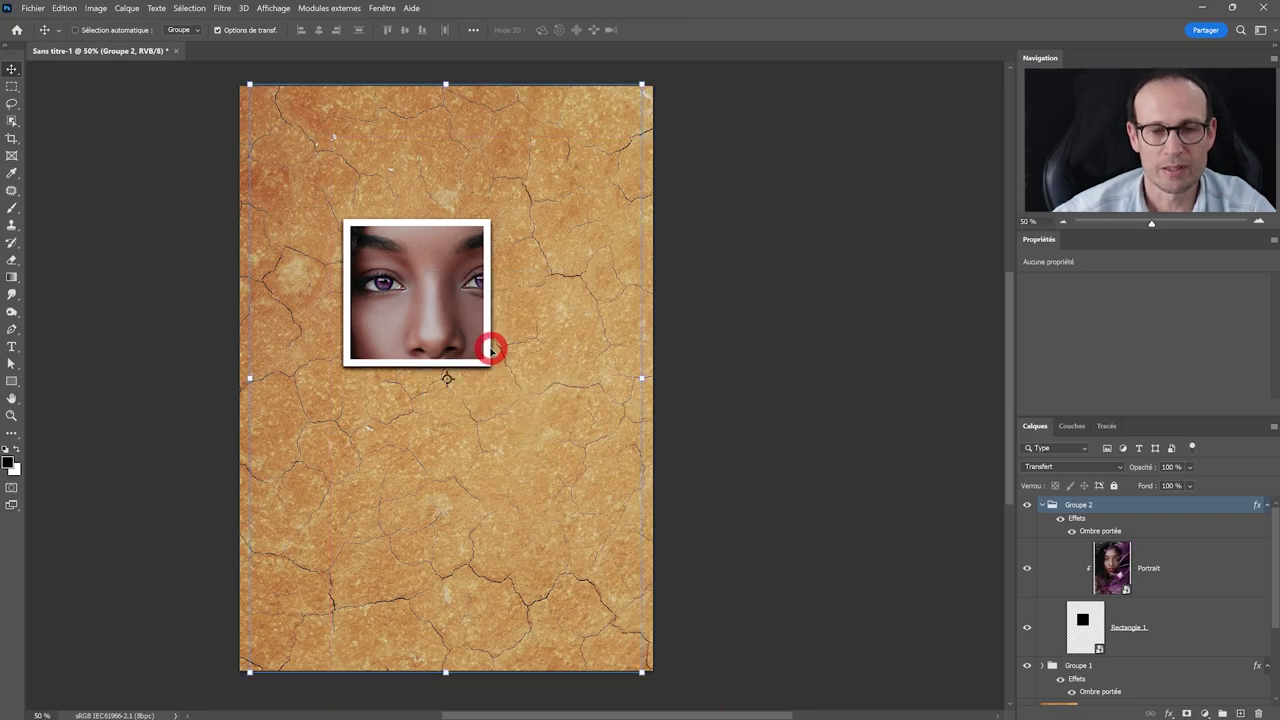
pyautogui.click(1166, 620)
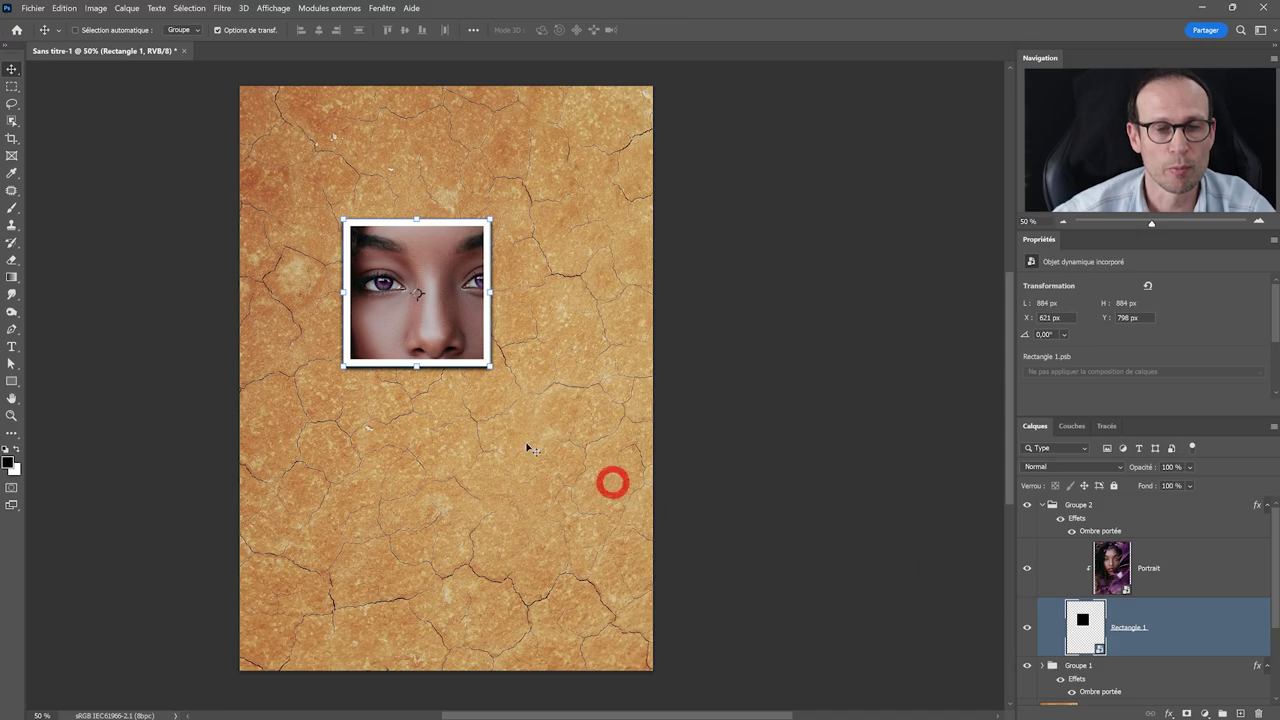
pyautogui.moveTo(448, 323)
pyautogui.mouseDown()
pyautogui.moveTo(535, 372)
pyautogui.moveTo(558, 359)
pyautogui.mouseUp()
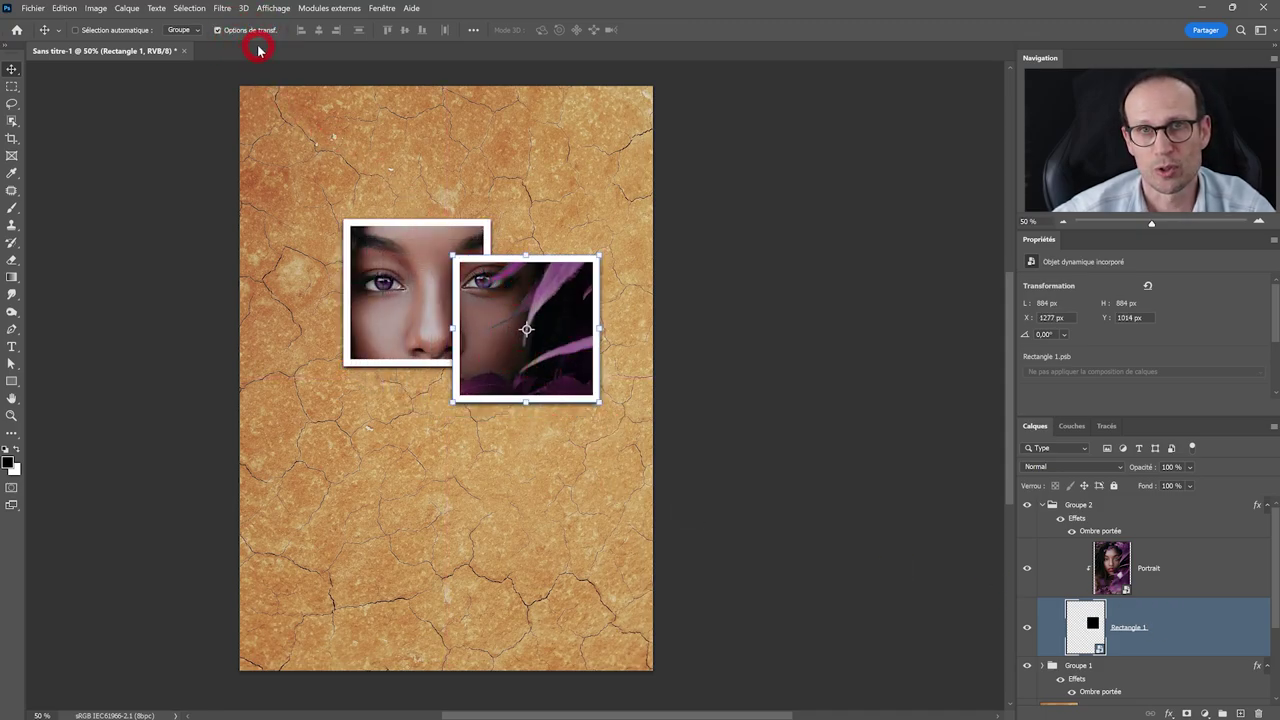
pyautogui.moveTo(448, 226)
pyautogui.mouseDown()
pyautogui.moveTo(475, 226)
pyautogui.moveTo(423, 257)
pyautogui.mouseUp()
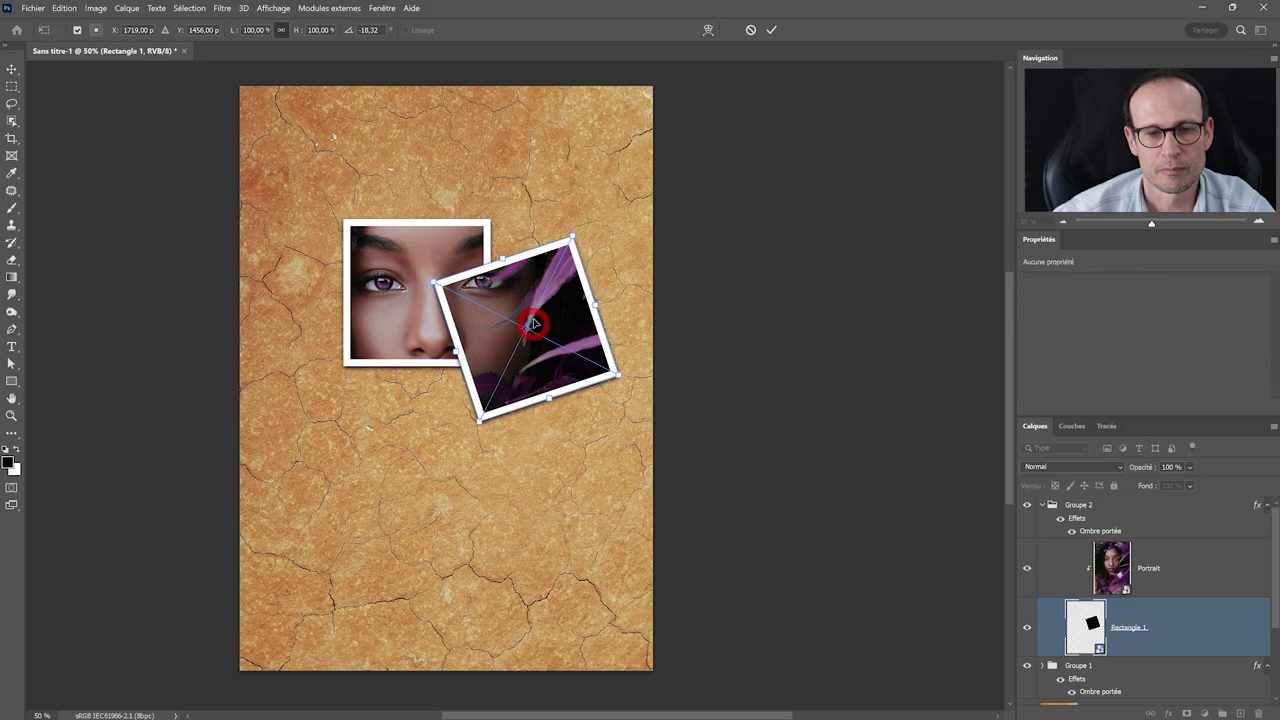
pyautogui.press('Return')
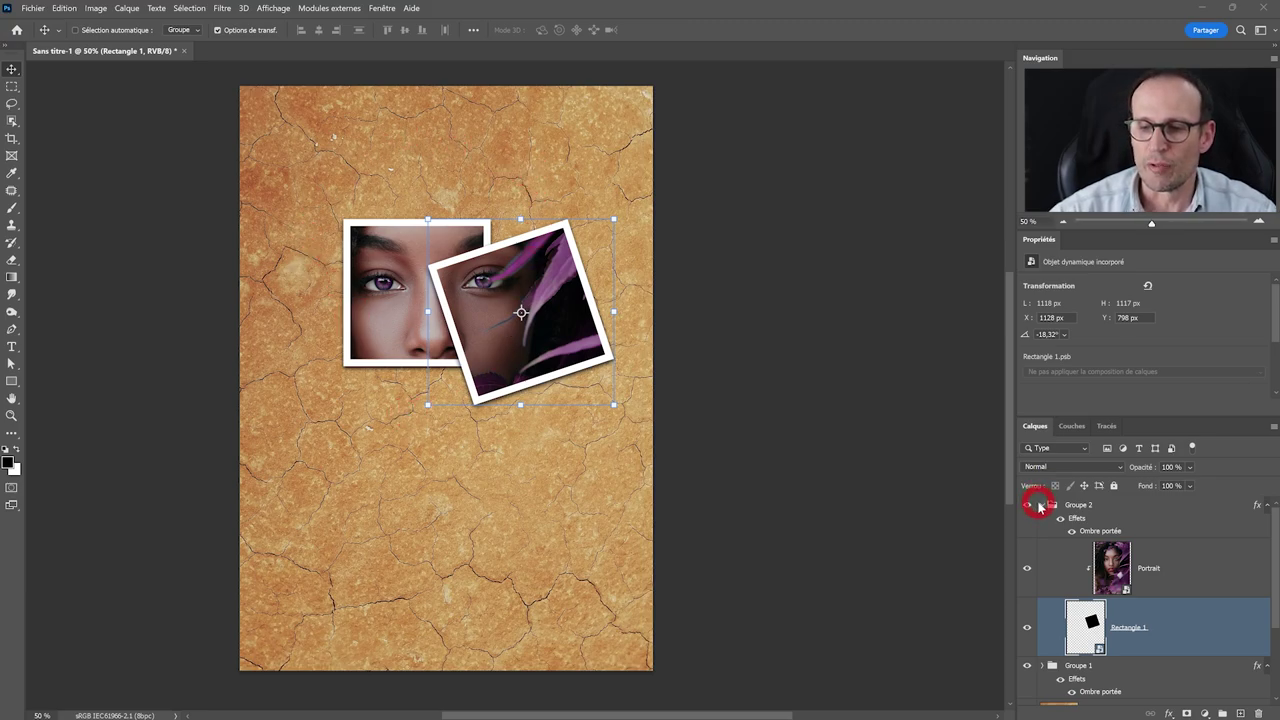
# Duplicate Groupe 2 as Groupe 3, moving its frame down-left over the lips, tilted the other way.
pyautogui.click(1100, 505)
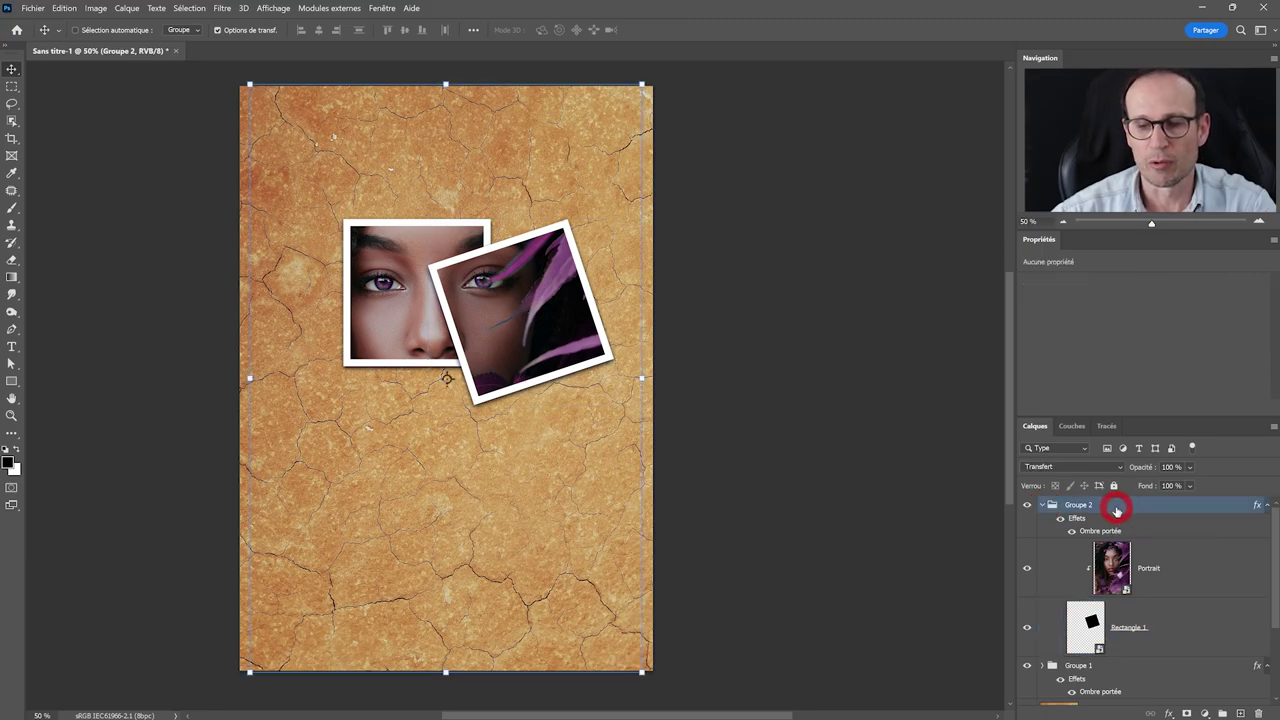
pyautogui.hotkey('ctrl', 'j')
pyautogui.doubleClick(1114, 507)
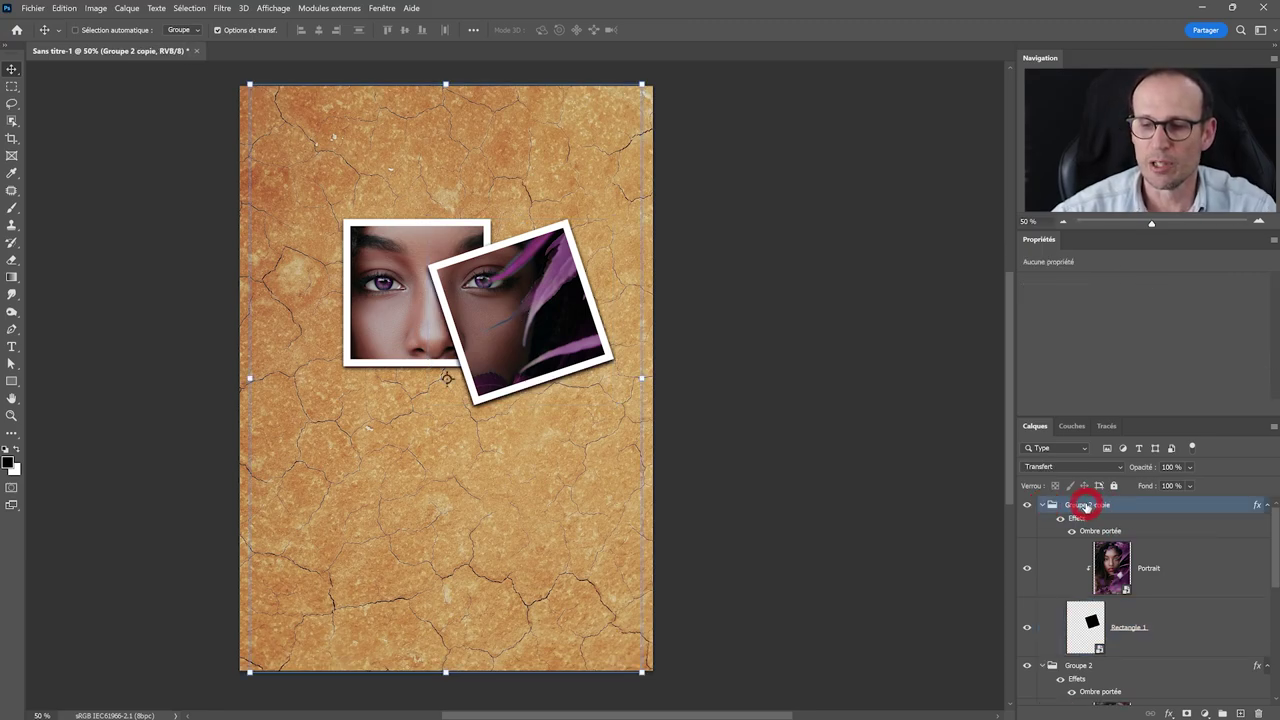
pyautogui.write('Groupe 3')
pyautogui.press('Return')
pyautogui.click(1072, 615)
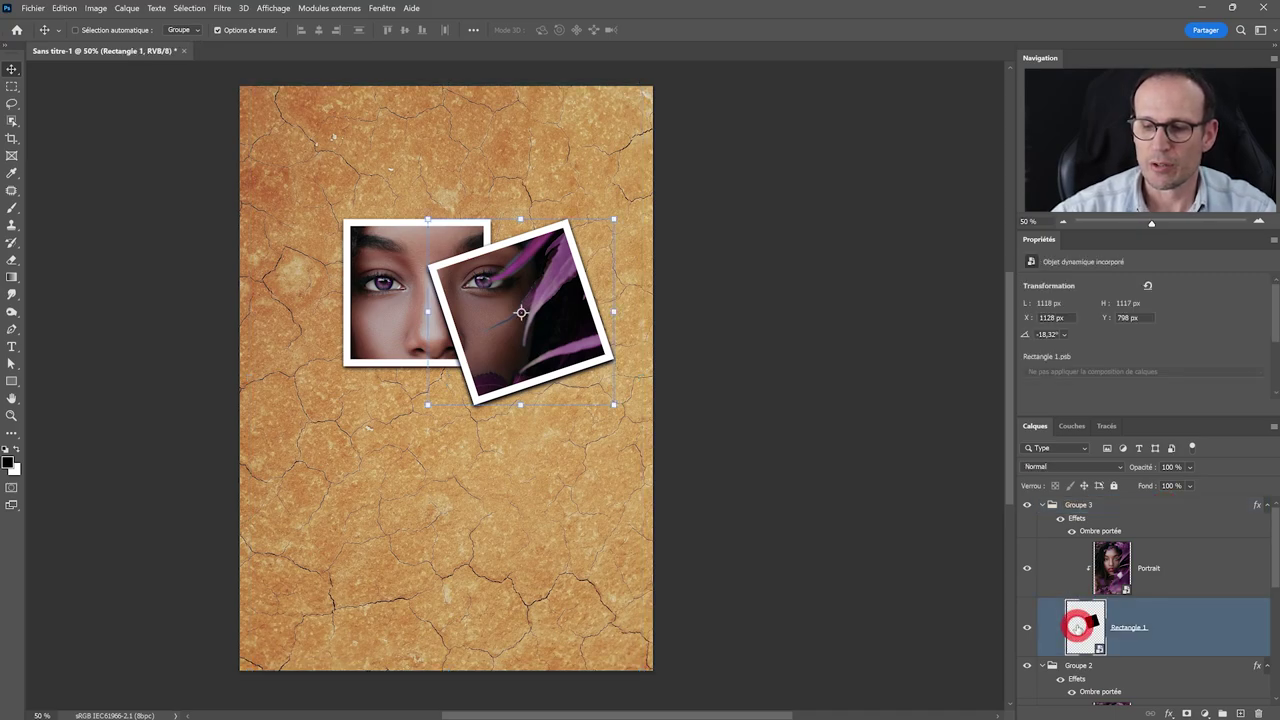
pyautogui.moveTo(565, 308); pyautogui.dragTo(420, 380)
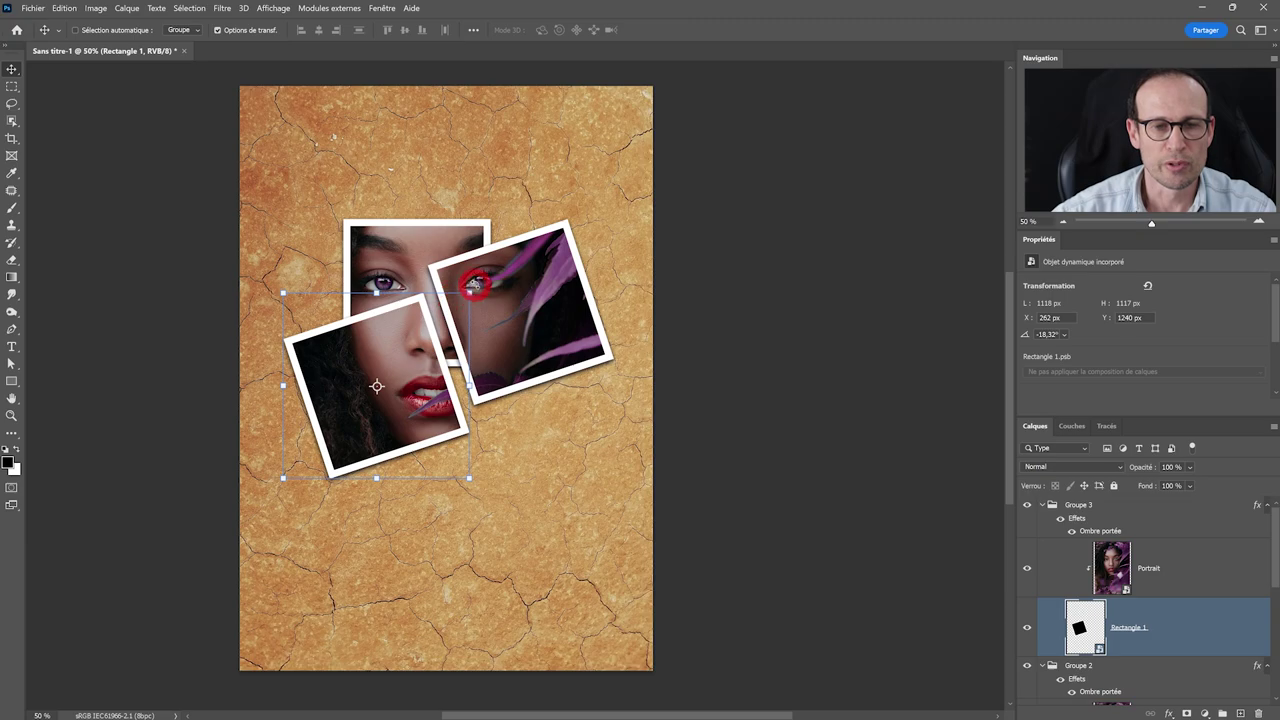
pyautogui.moveTo(474, 286); pyautogui.dragTo(472, 395)
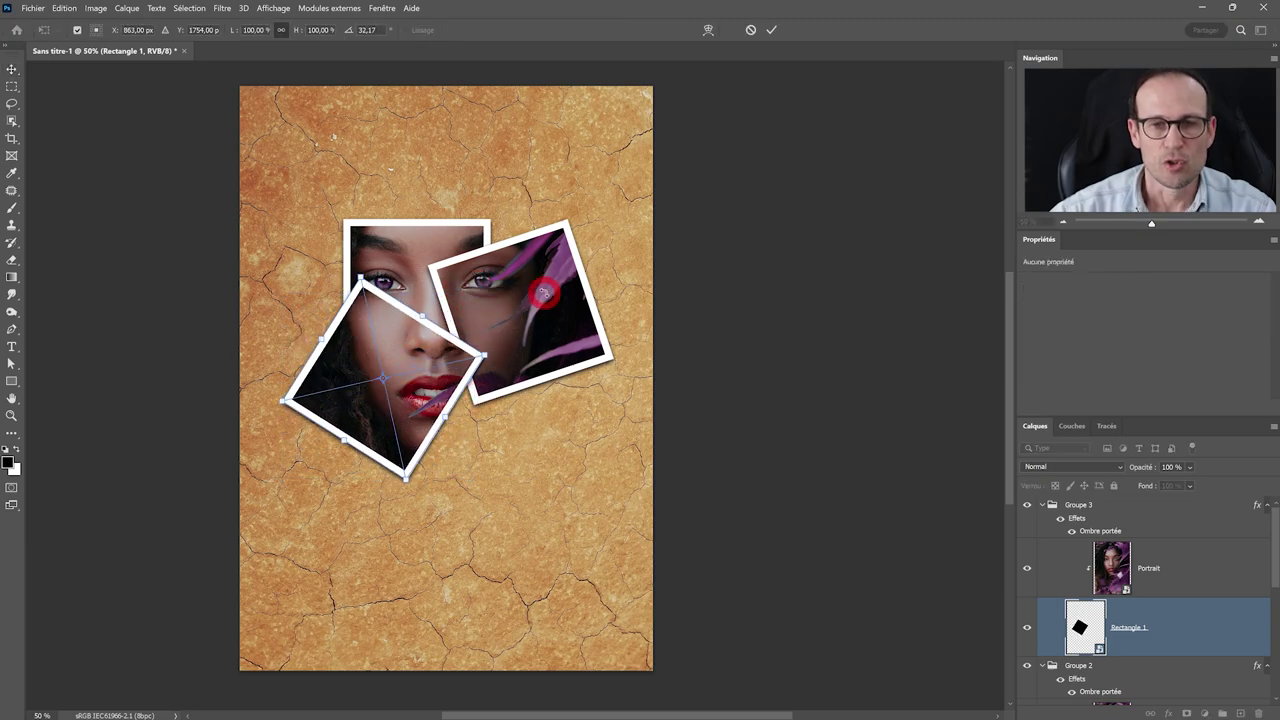
pyautogui.click(775, 30)
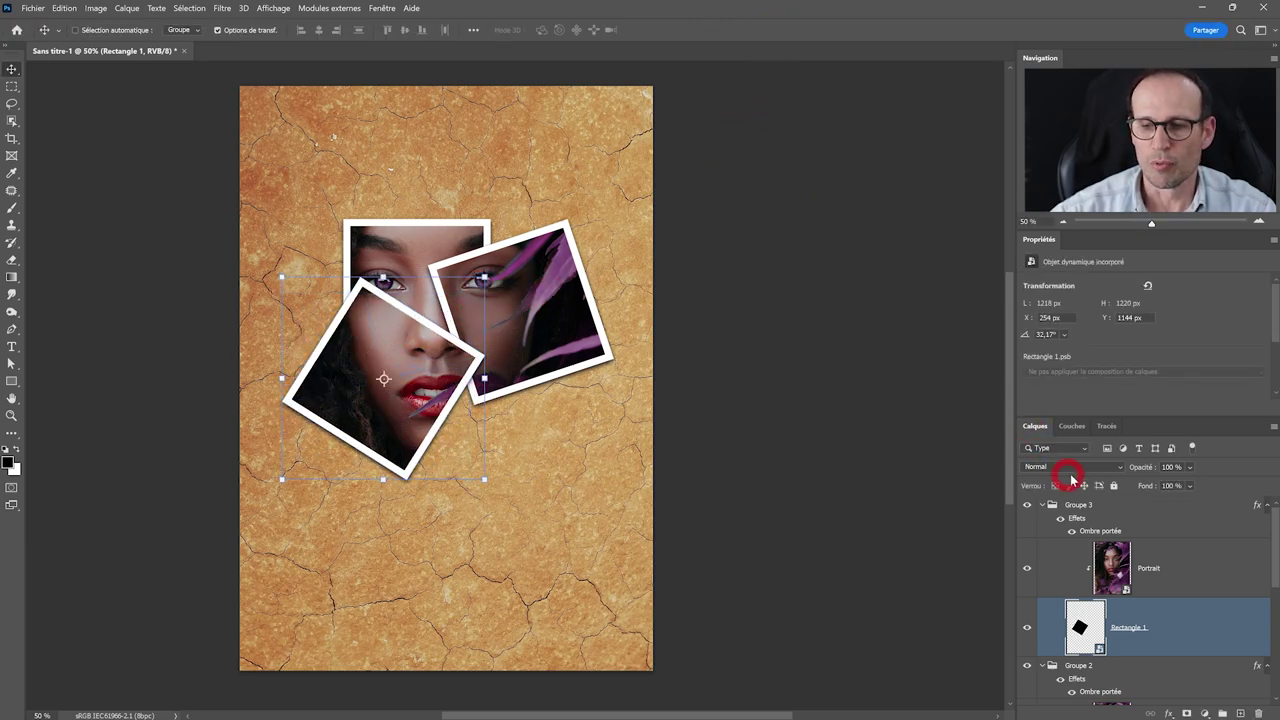
pyautogui.click(1098, 505)
# Duplicate the frame group again and move the copy's frame near the poster's top.
pyautogui.hotkey('ctrl', 'j')
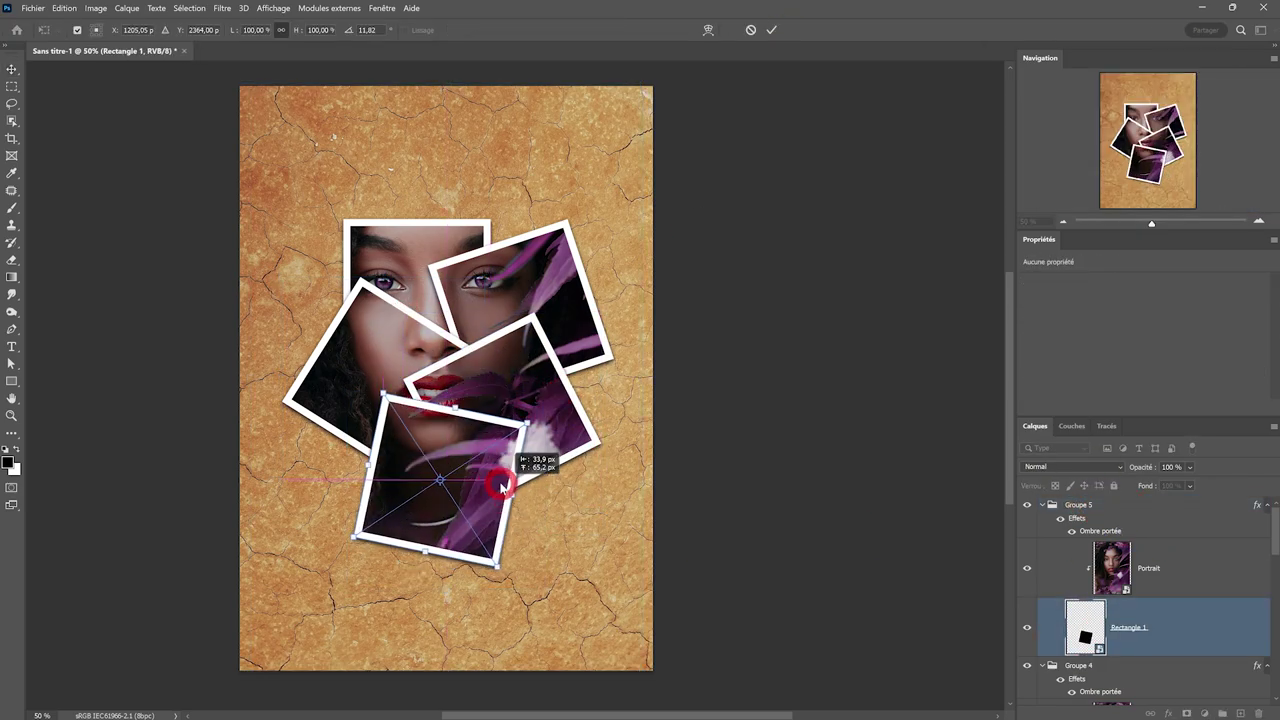
pyautogui.click(1085, 627)
pyautogui.hotkey('ctrl', 't')
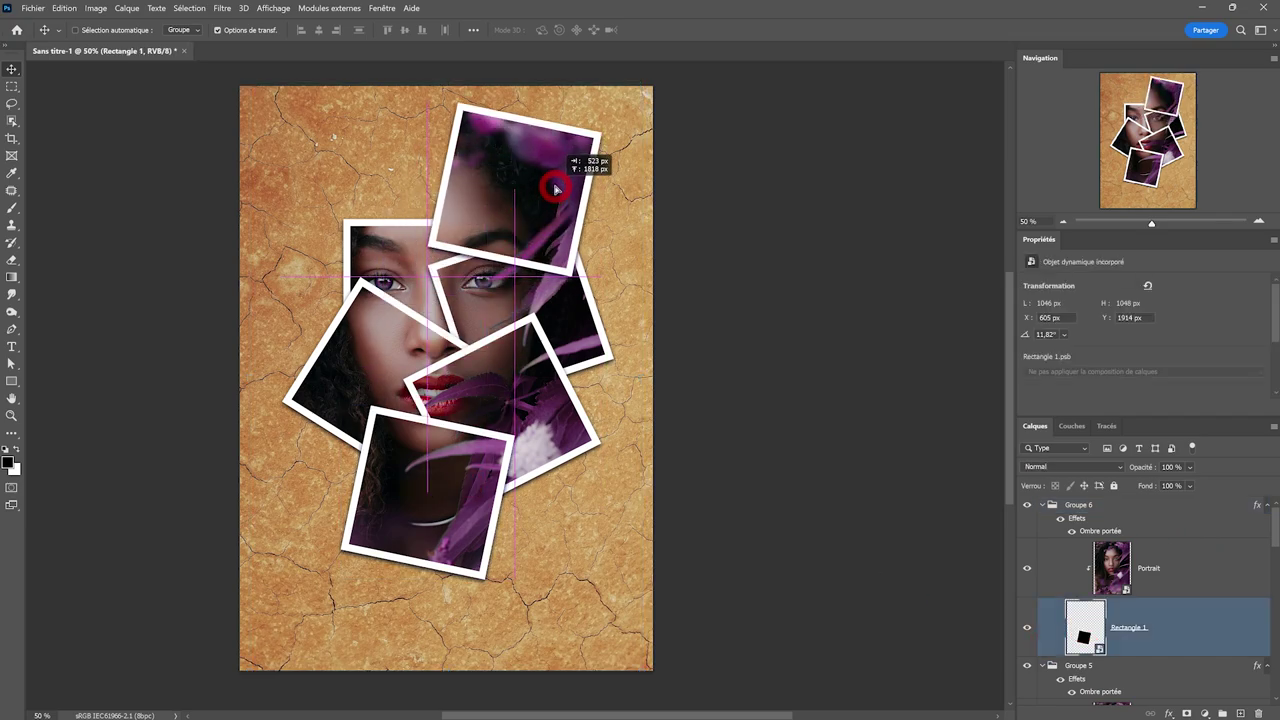
pyautogui.moveTo(371, 229); pyautogui.dragTo(642, 182)
pyautogui.click(771, 29)
# Add another frame copy, moved right near the top and rotated into place.
pyautogui.hotkey('ctrl', 'j')
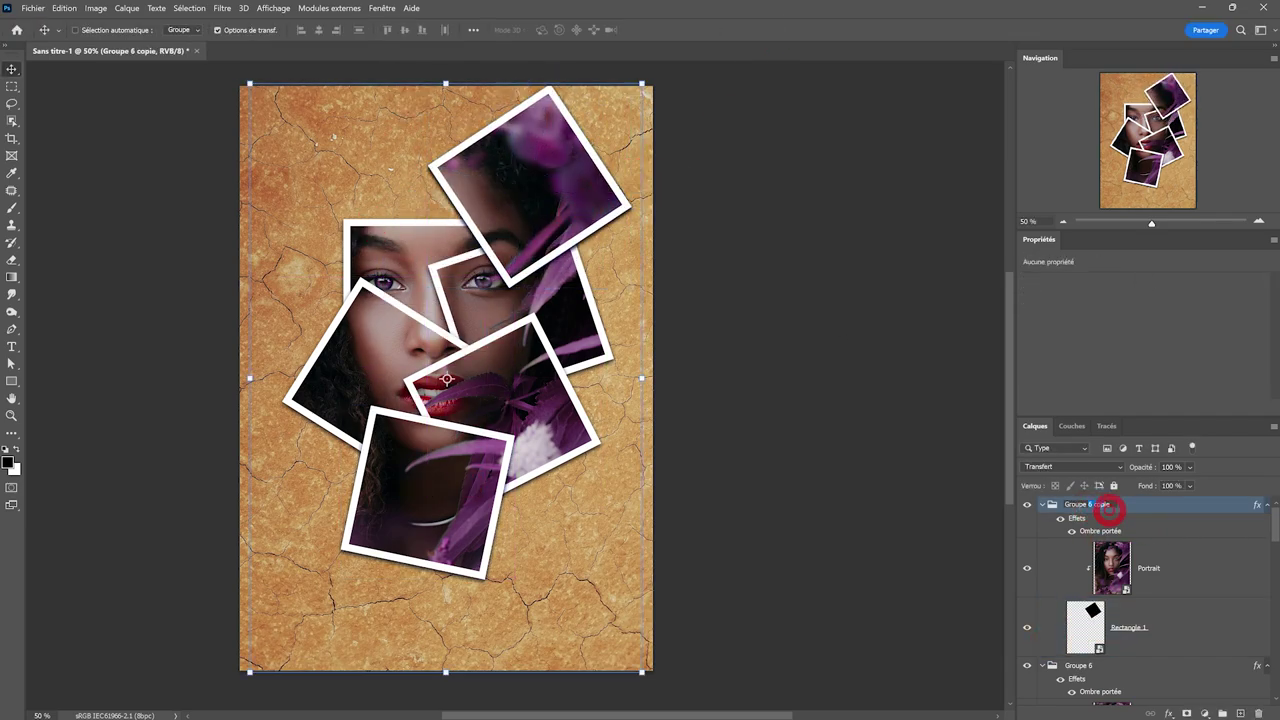
pyautogui.click(1085, 627)
pyautogui.hotkey('ctrl', 't')
pyautogui.moveTo(400, 214)
pyautogui.mouseDown()
pyautogui.moveTo(384, 342)
pyautogui.moveTo(457, 214)
pyautogui.mouseUp()
pyautogui.moveTo(495, 150)
pyautogui.mouseDown()
pyautogui.moveTo(540, 210)
pyautogui.moveTo(391, 209)
pyautogui.mouseUp()
pyautogui.press('Return')
# Duplicate the group once more, naming the new copy Groupe 8.
pyautogui.click(1092, 504)
pyautogui.hotkey('ctrl', 'j')
pyautogui.write('Groupe 8')
pyautogui.click(1069, 623)
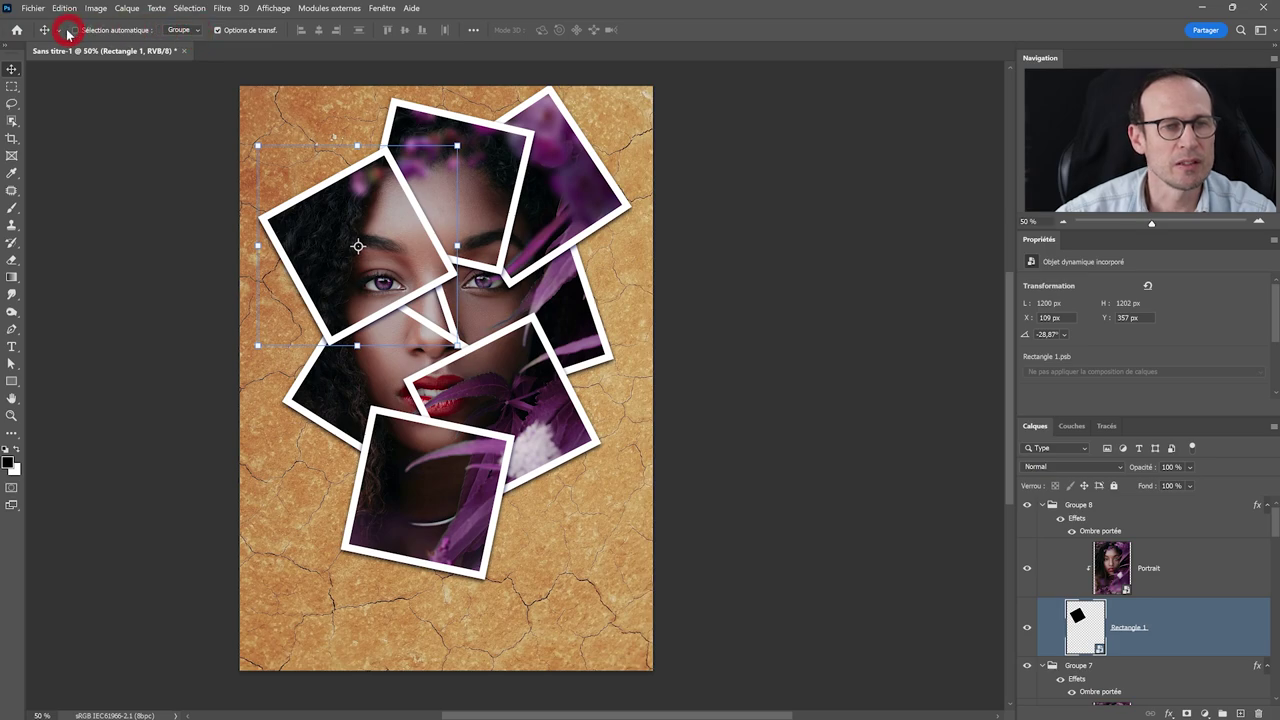
# Set Move tool auto-select to Groupe and pick several frame groups on the canvas.
pyautogui.click(178, 30)
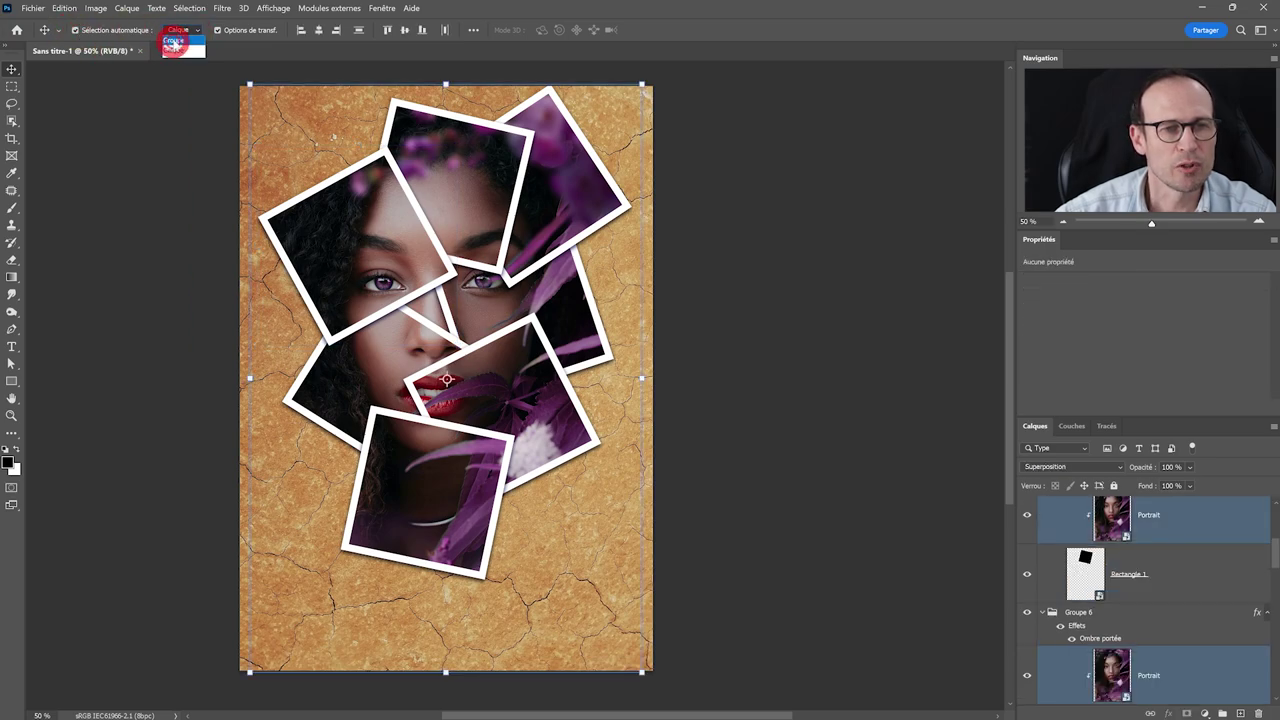
pyautogui.click(178, 40)
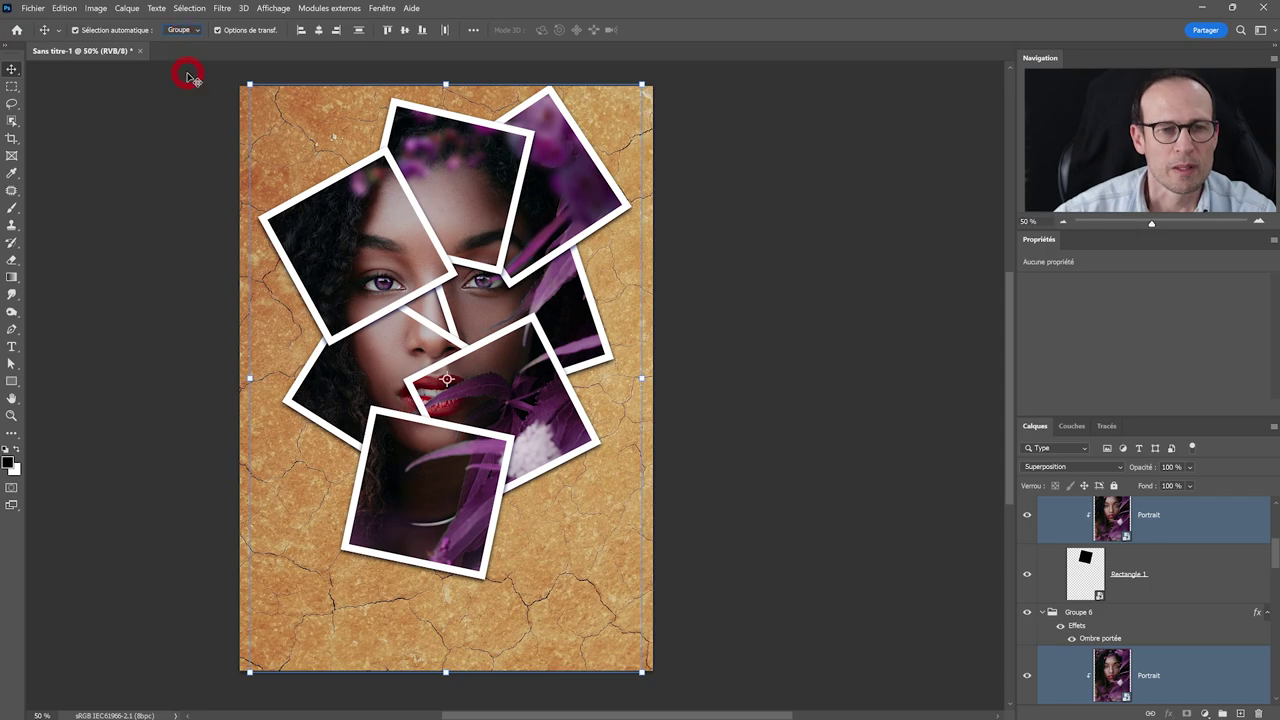
pyautogui.click(368, 242)
pyautogui.click(451, 211)
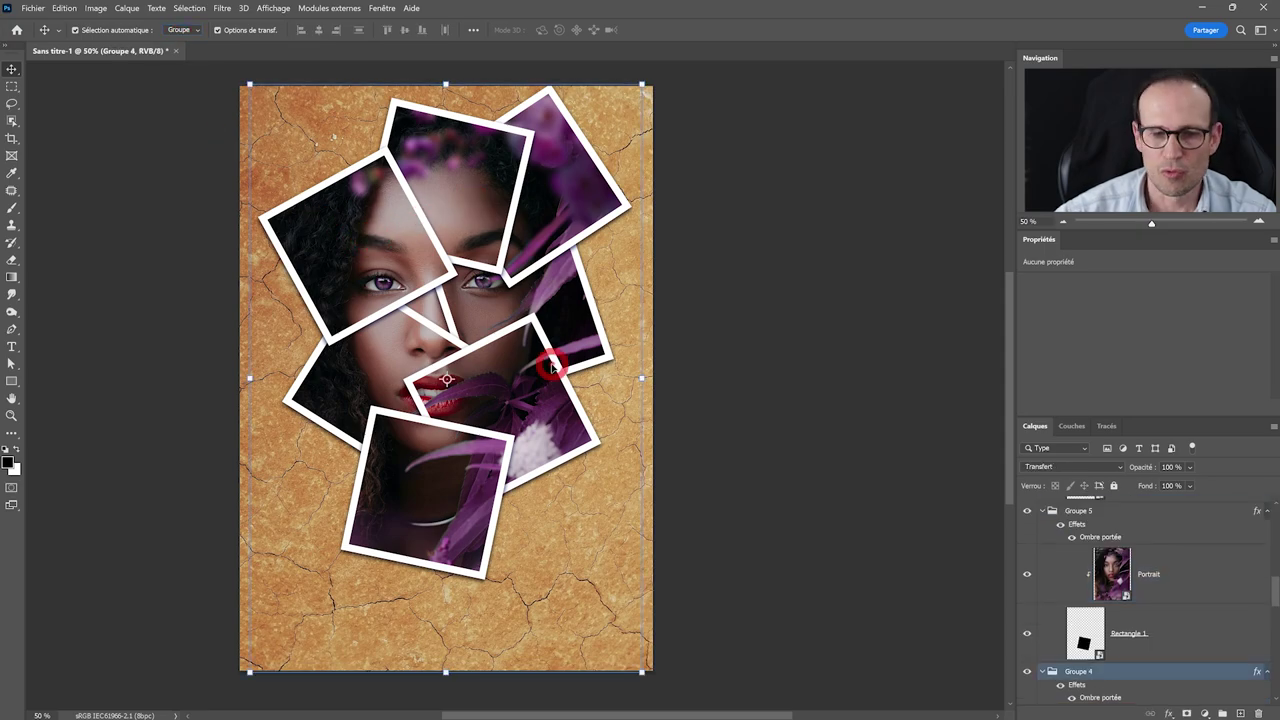
pyautogui.click(463, 458)
pyautogui.click(366, 407)
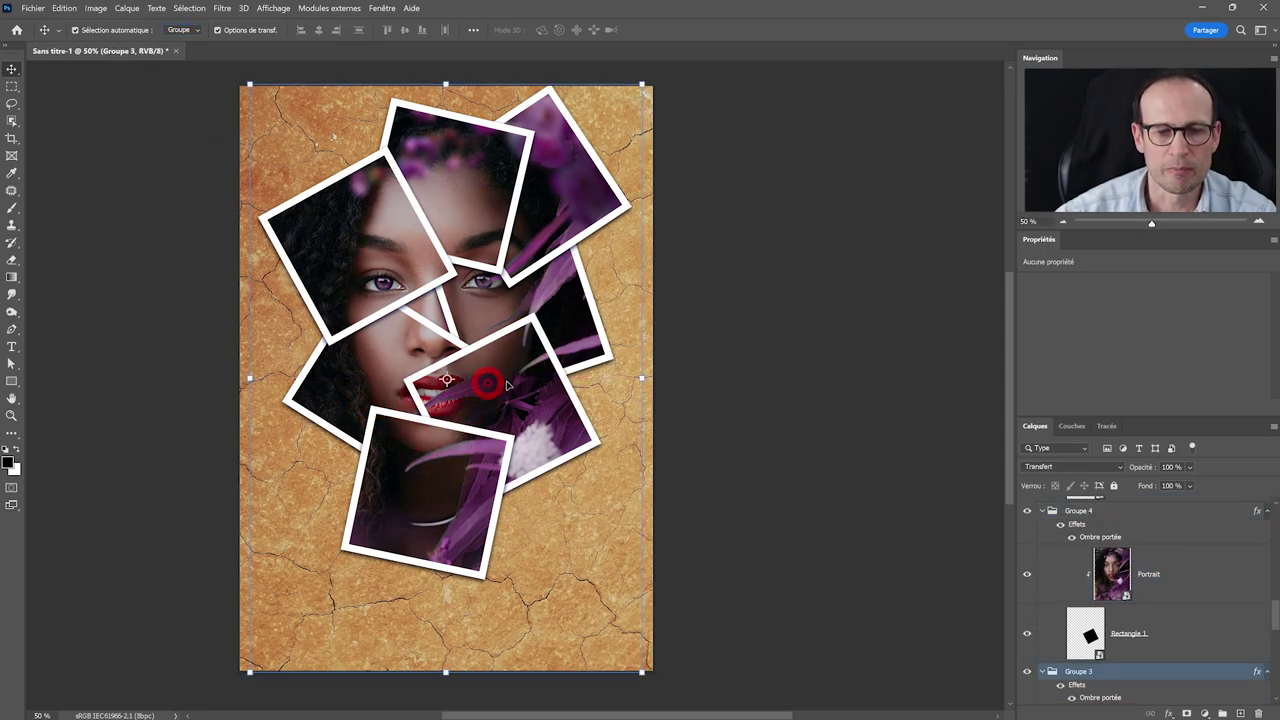
# Reshape Groupe 2's frame beside the right eye into a narrower, taller rectangle.
pyautogui.scroll(-2, 1100, 613)
pyautogui.scroll(-2, 1114, 612)
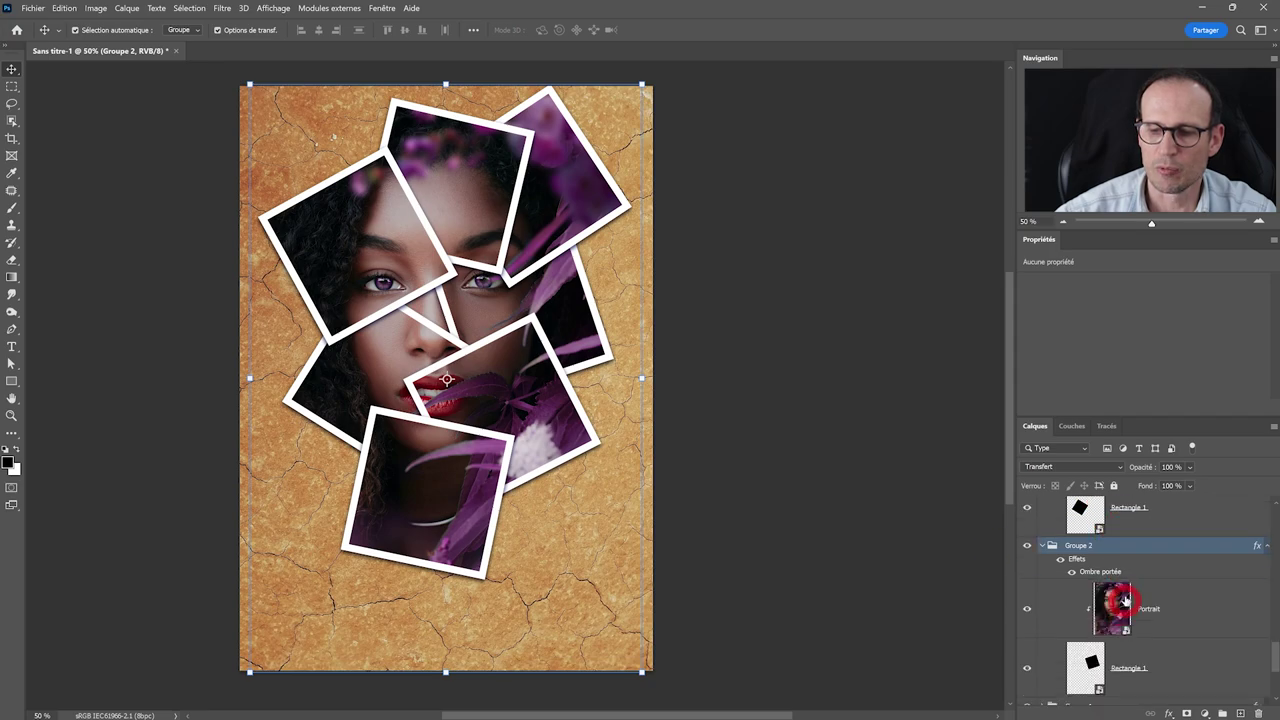
pyautogui.moveTo(1114, 600); pyautogui.dragTo(1072, 598)
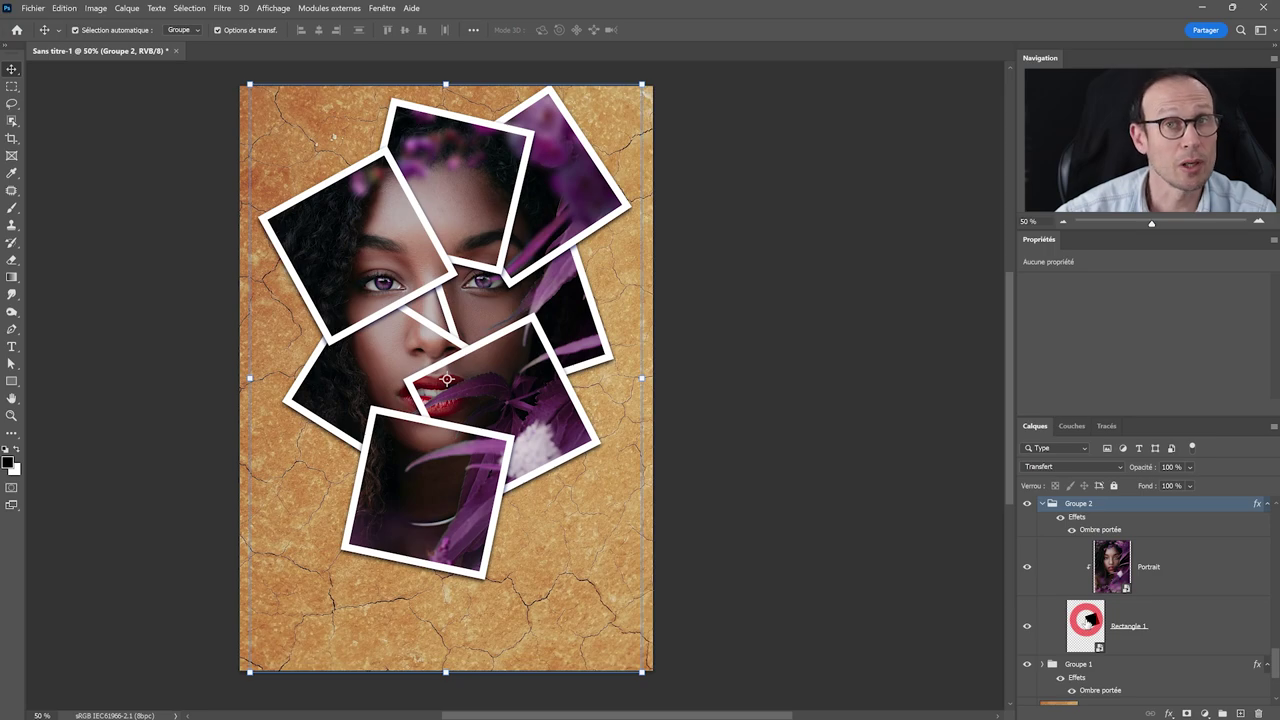
pyautogui.click(1086, 620)
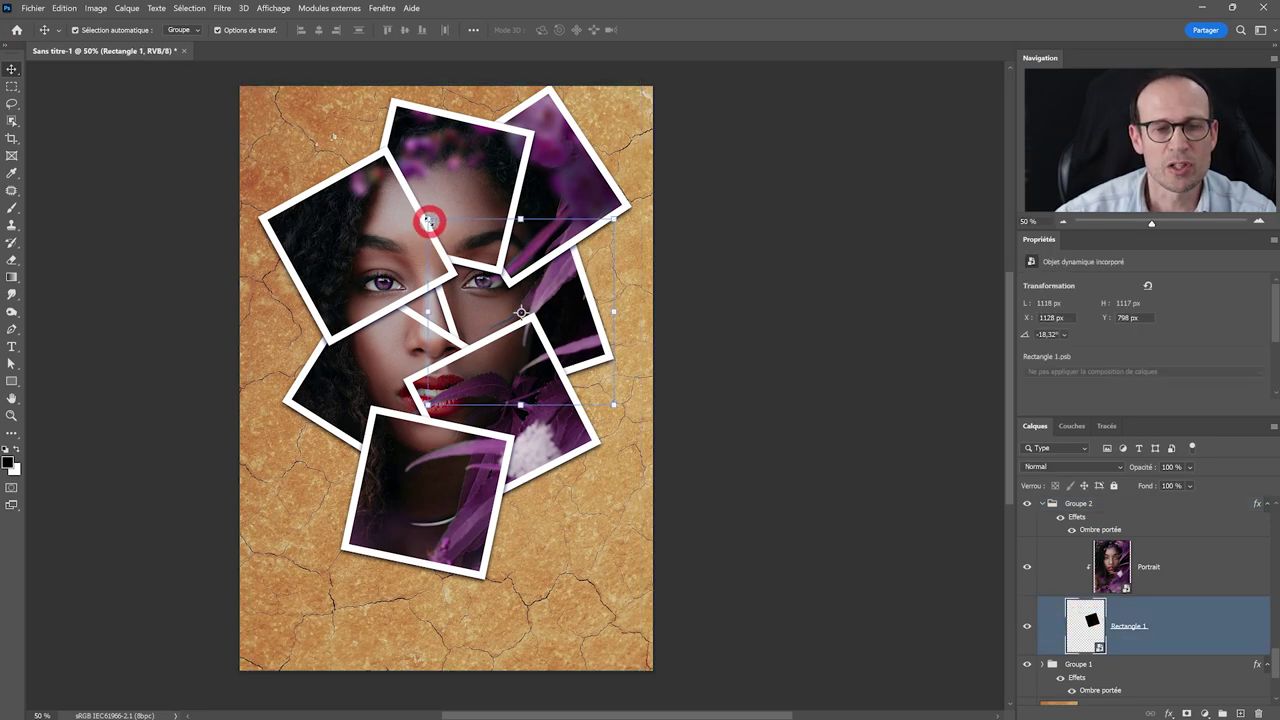
pyautogui.moveTo(428, 222)
pyautogui.mouseDown()
pyautogui.moveTo(560, 228)
pyautogui.moveTo(564, 301)
pyautogui.moveTo(528, 292)
pyautogui.moveTo(570, 317)
pyautogui.mouseUp()
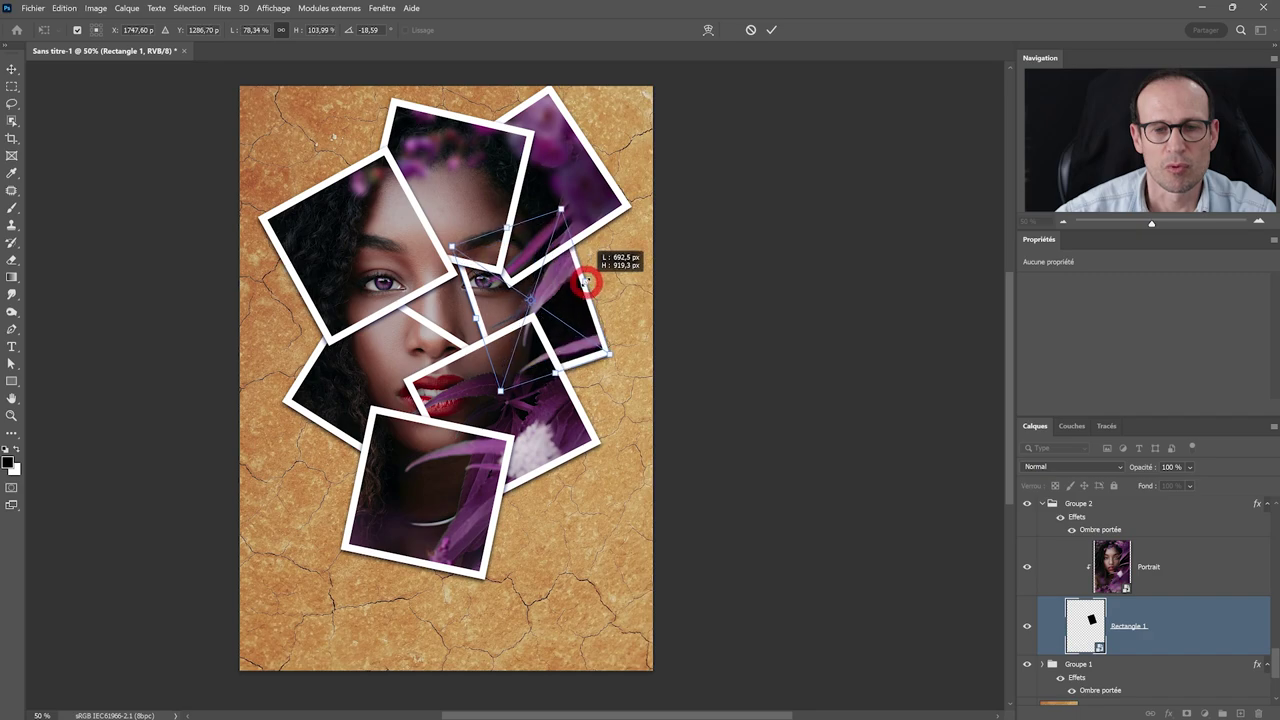
pyautogui.click(771, 29)
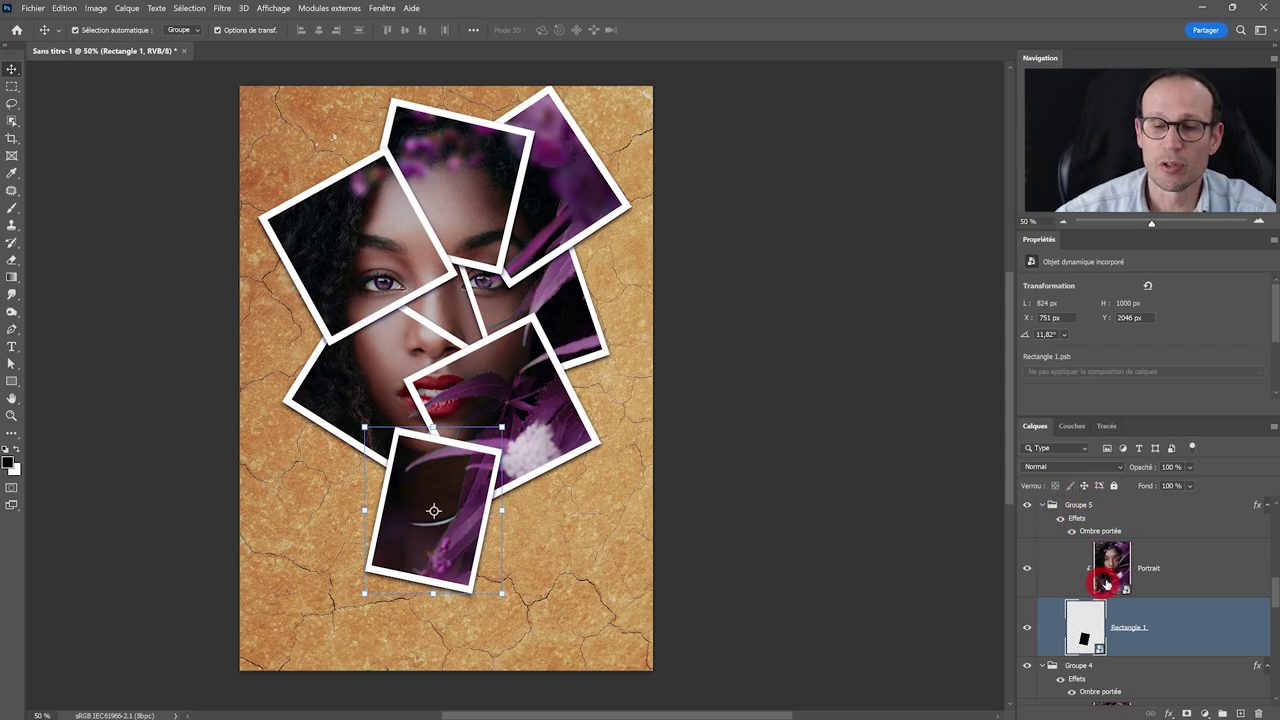
pyautogui.click(1142, 547)
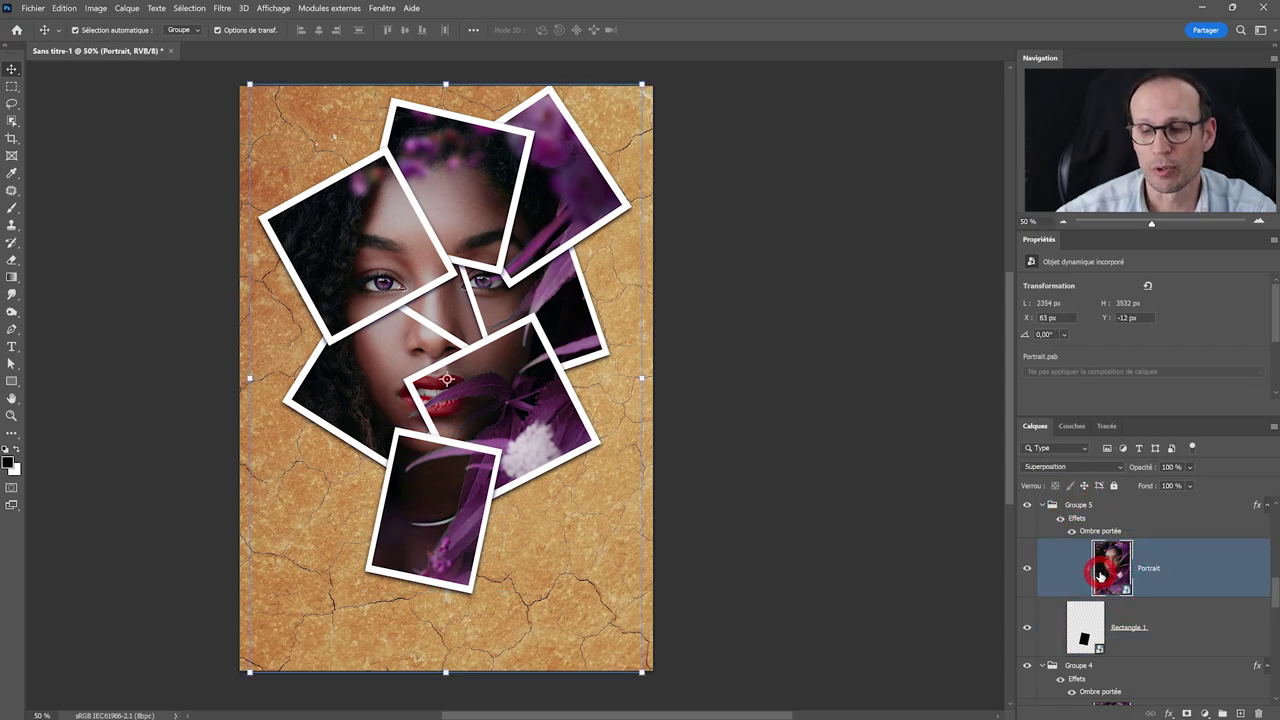
# Inside Portrait.psb, add a Hue/Saturation layer shifting Magentas hue +124 to turn the foliage green.
pyautogui.doubleClick(1113, 567)
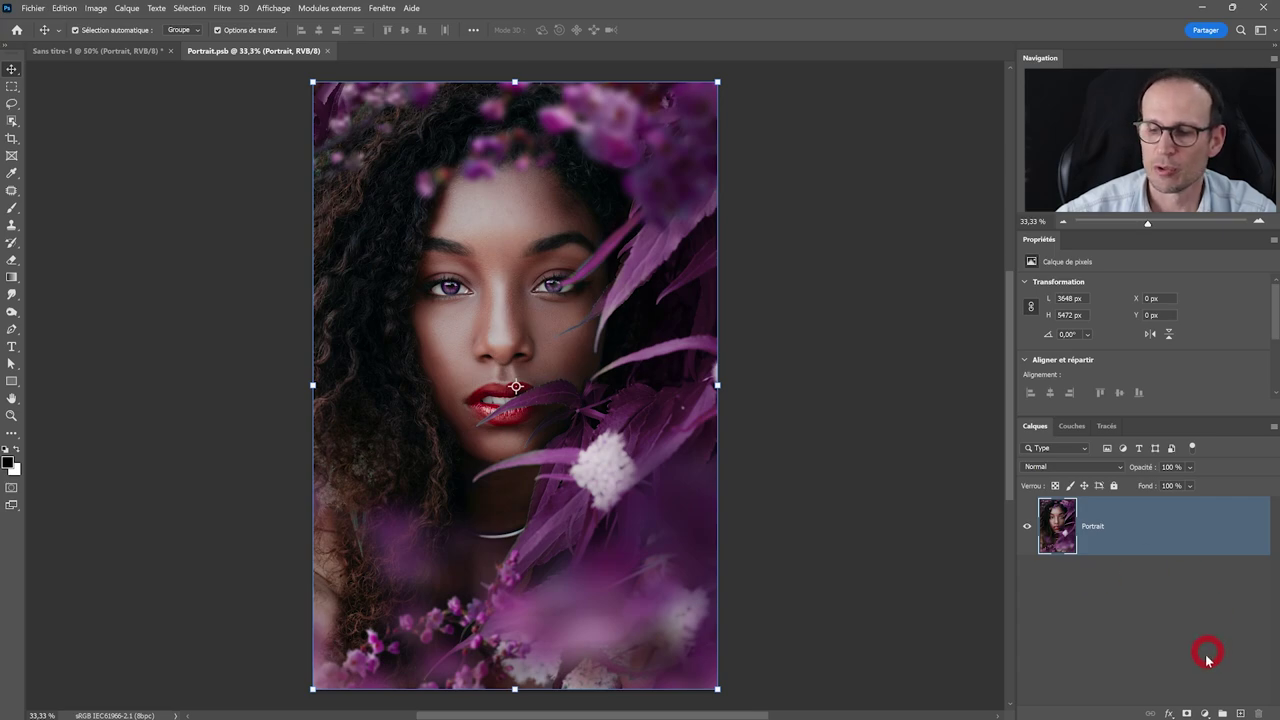
pyautogui.click(1205, 713)
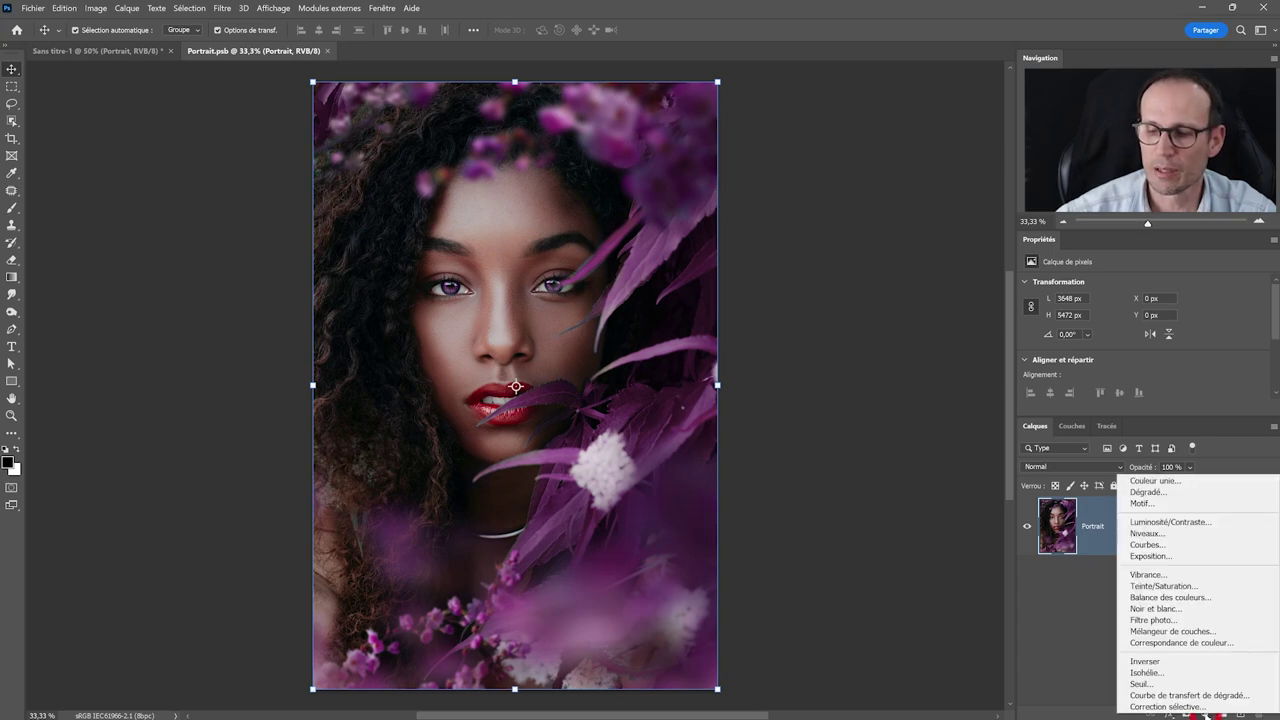
pyautogui.click(1170, 587)
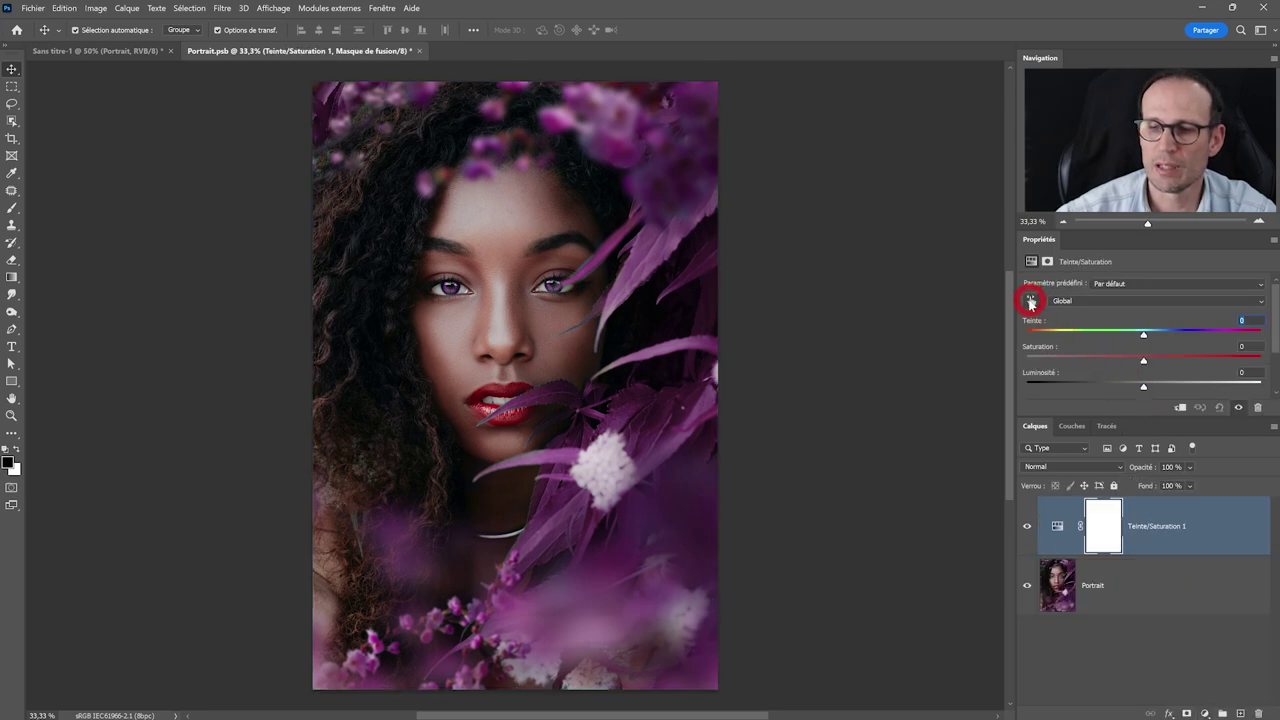
pyautogui.click(1030, 301)
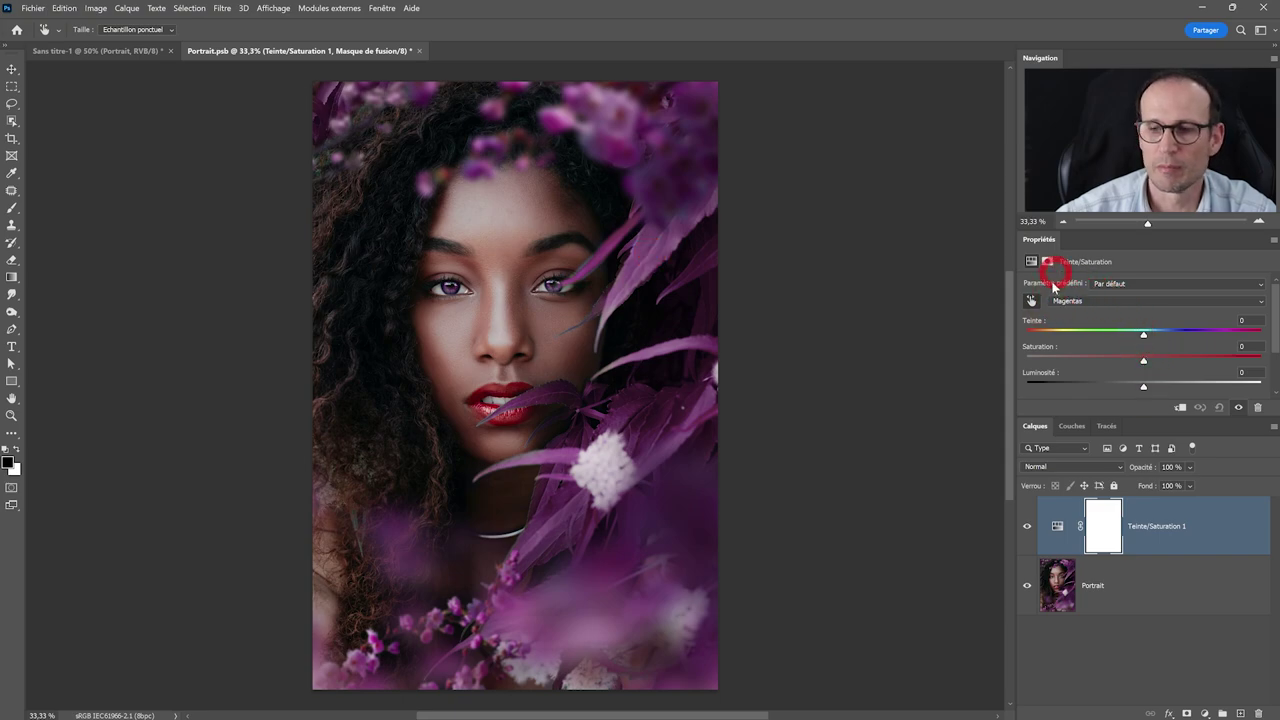
pyautogui.moveTo(1143, 336); pyautogui.dragTo(1246, 341)
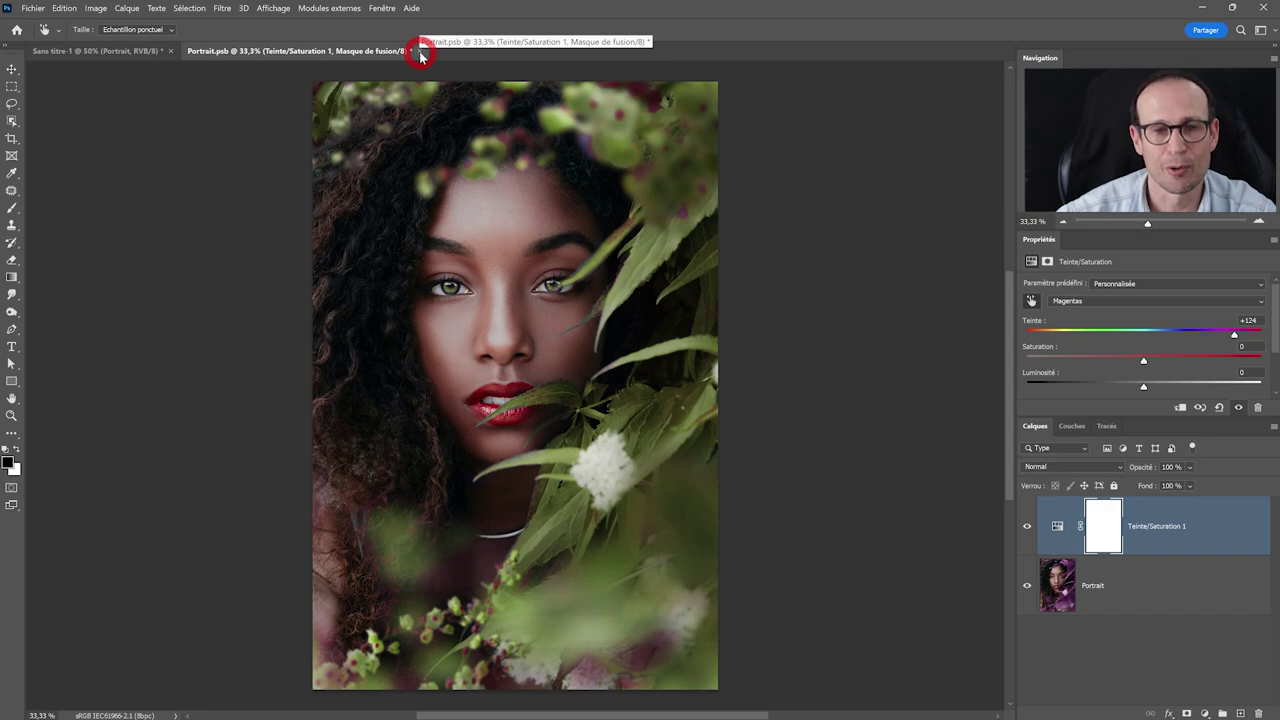
# Close Portrait.psb saving the green foliage, then reopen the embedded portrait file.
pyautogui.click(418, 50)
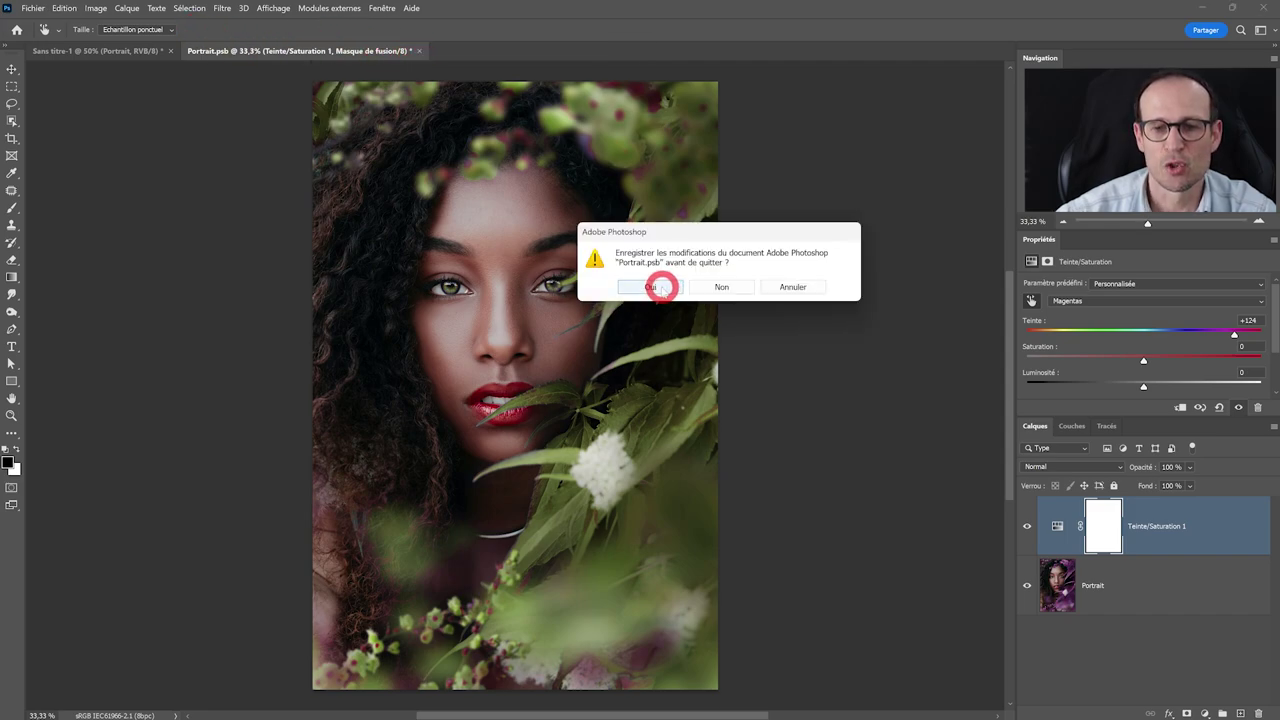
pyautogui.click(651, 287)
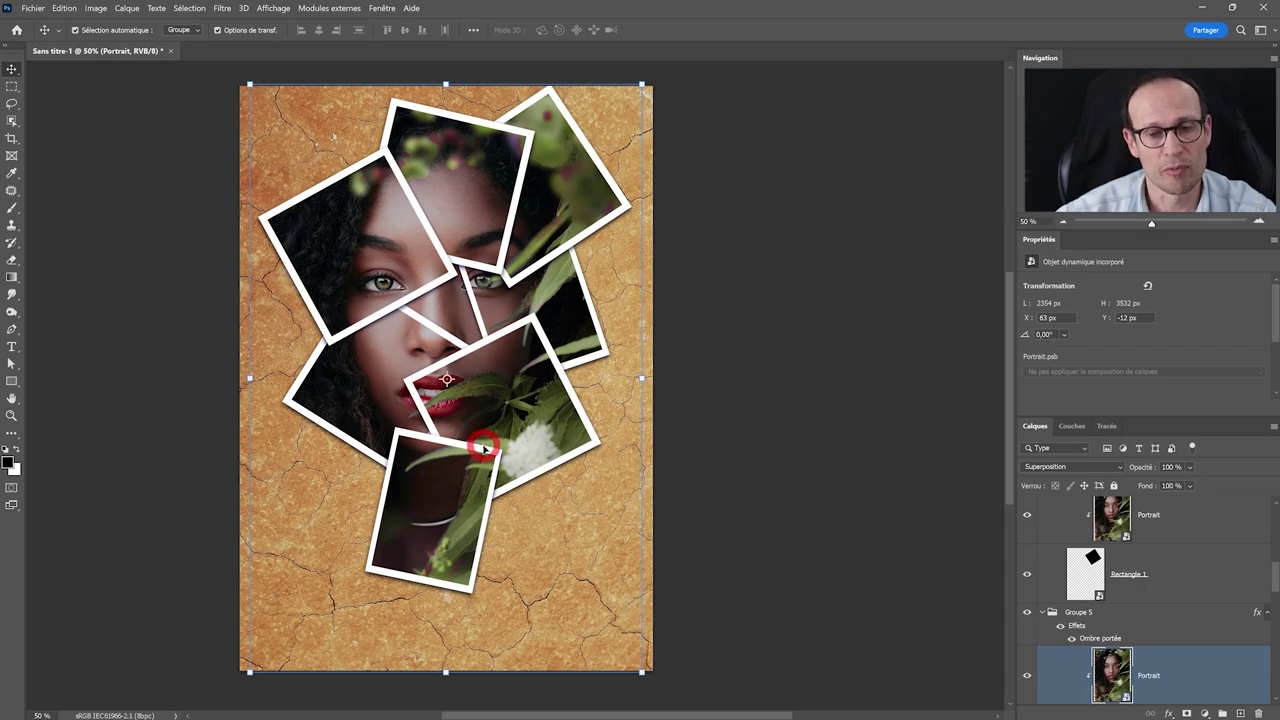
pyautogui.doubleClick(1111, 515)
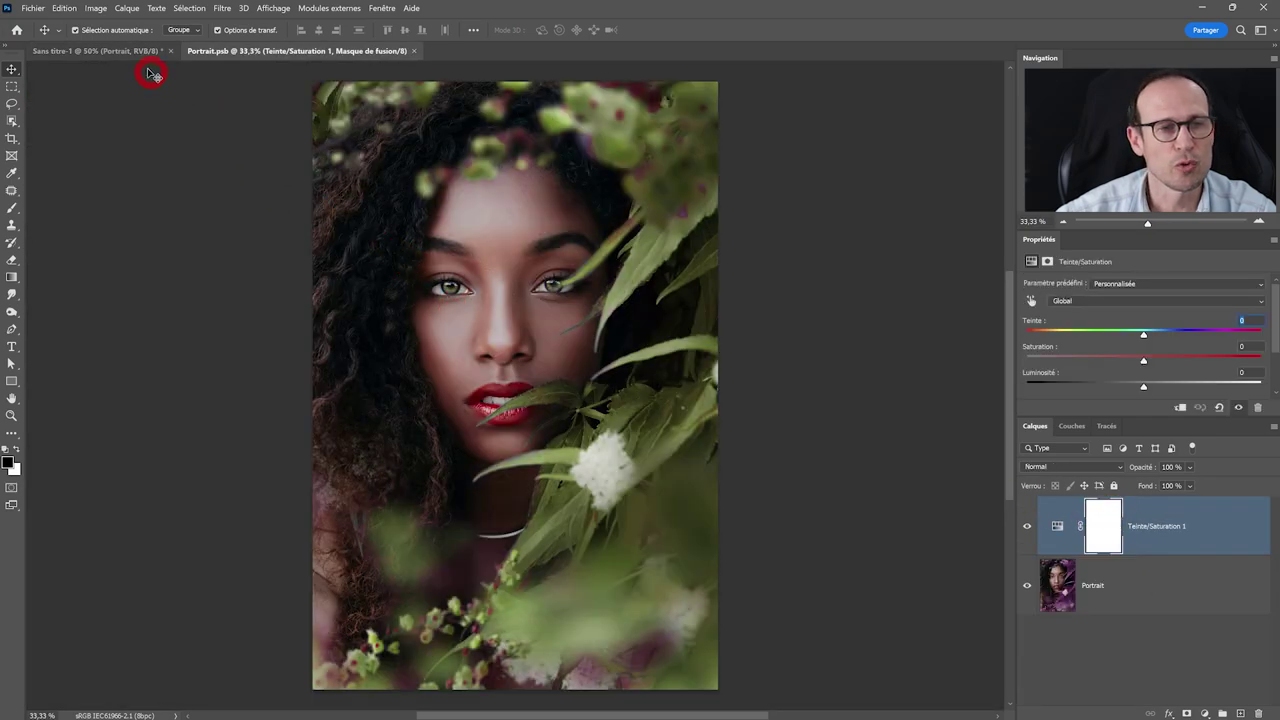
pyautogui.click(33, 8)
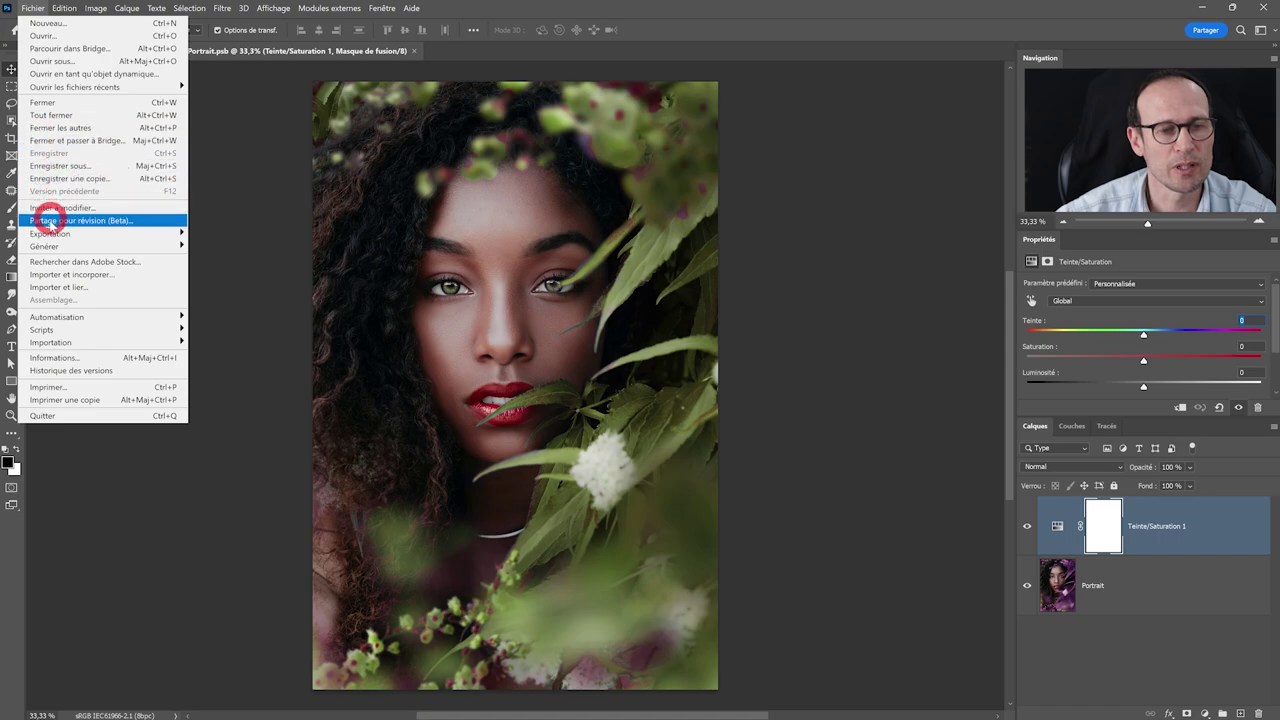
# Place a new pink-lit woman's photo in Portrait.psb, scaled to cover the canvas, and save.
pyautogui.click(63, 274)
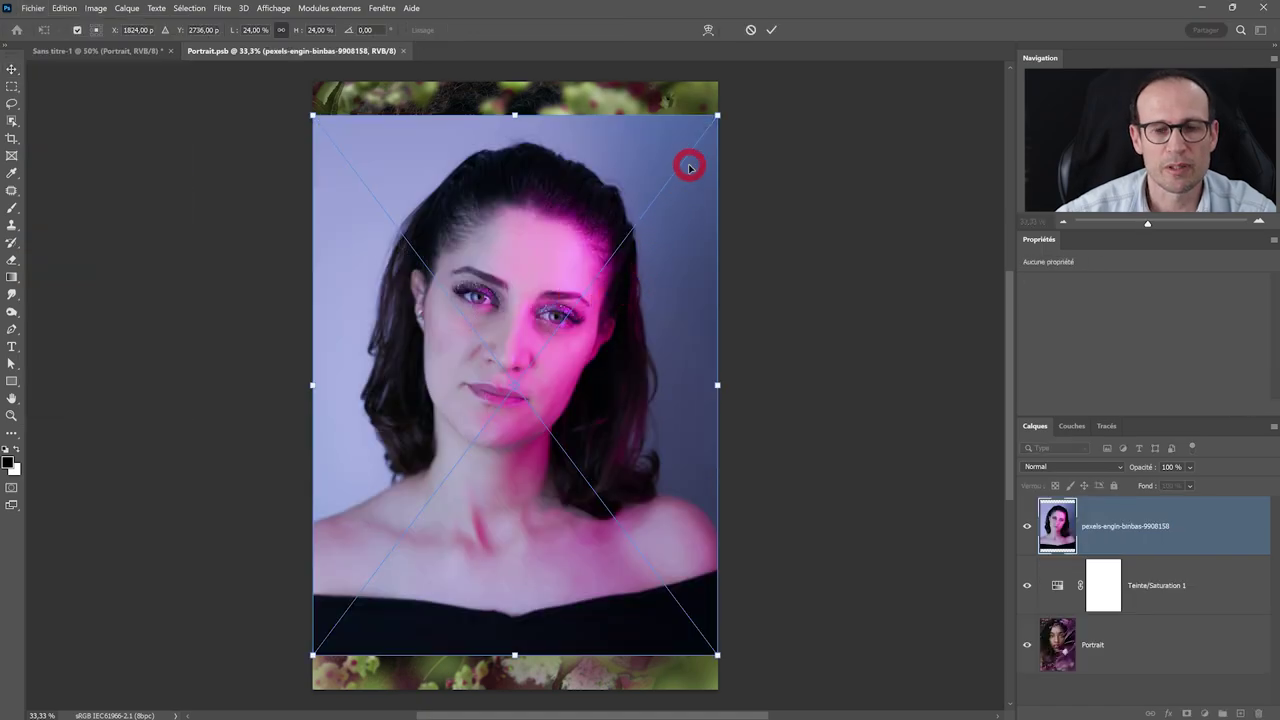
pyautogui.moveTo(717, 115); pyautogui.dragTo(747, 77)
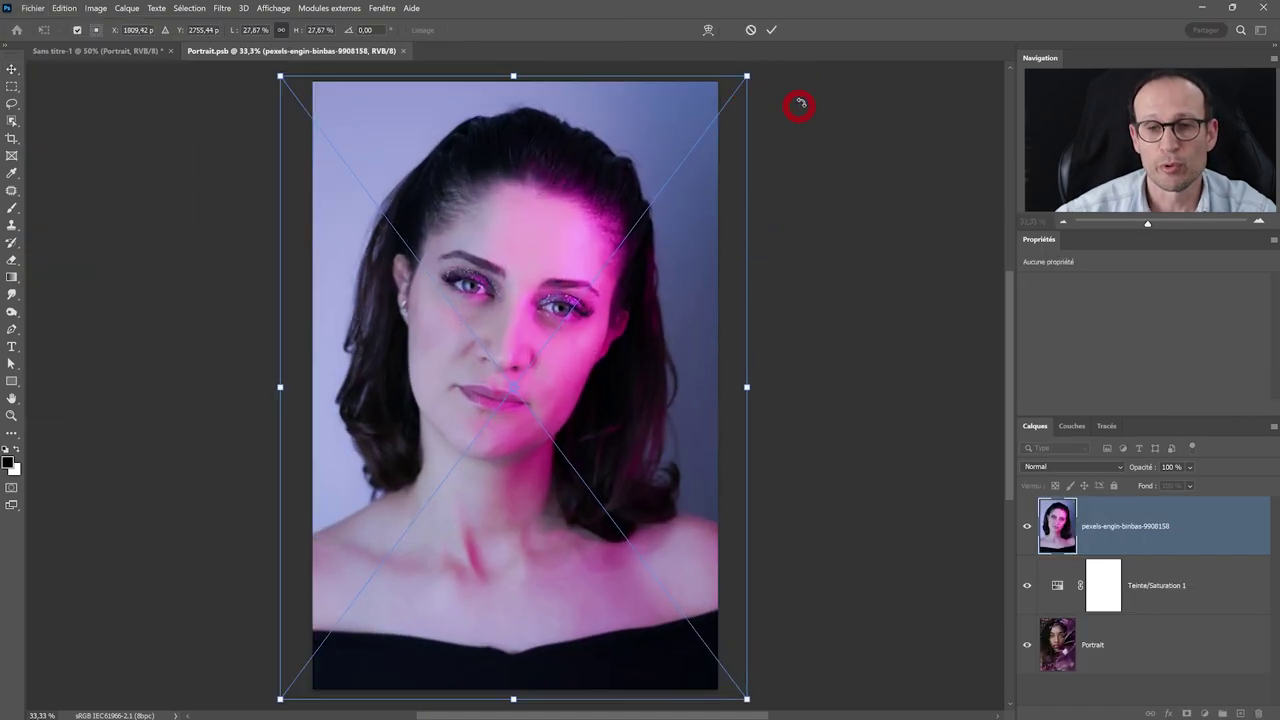
pyautogui.click(771, 29)
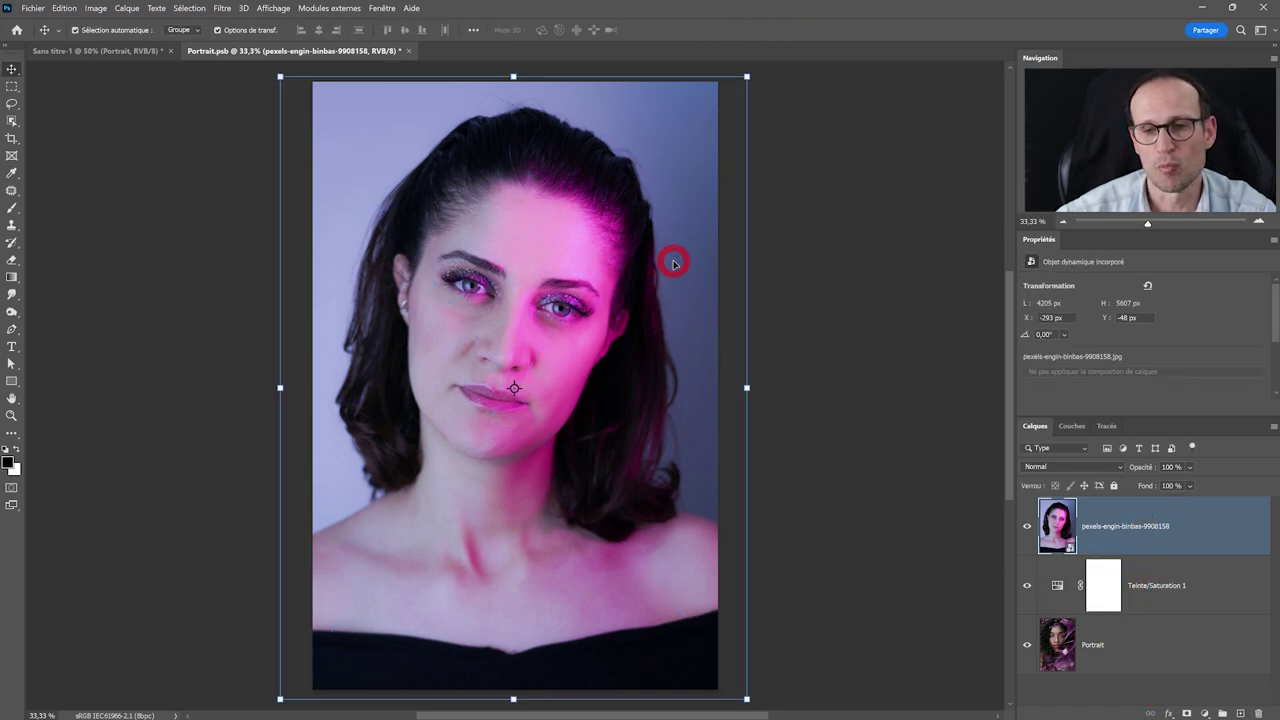
pyautogui.click(408, 50)
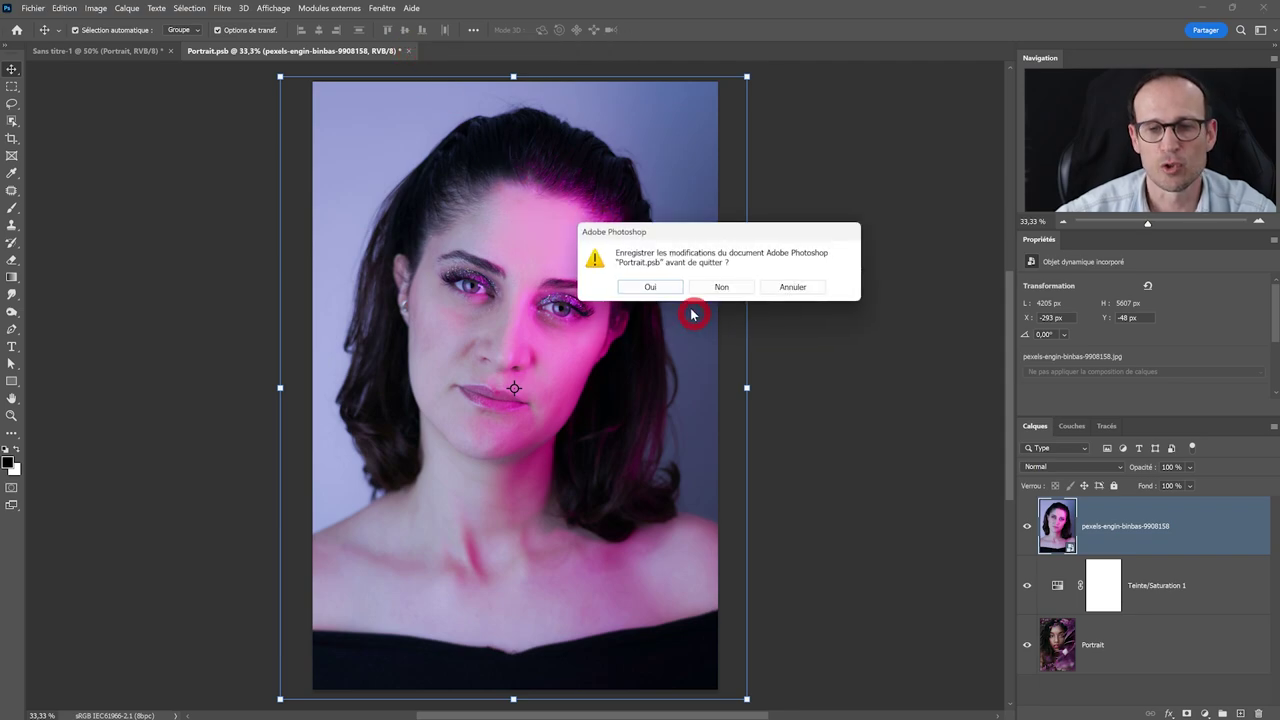
pyautogui.click(661, 287)
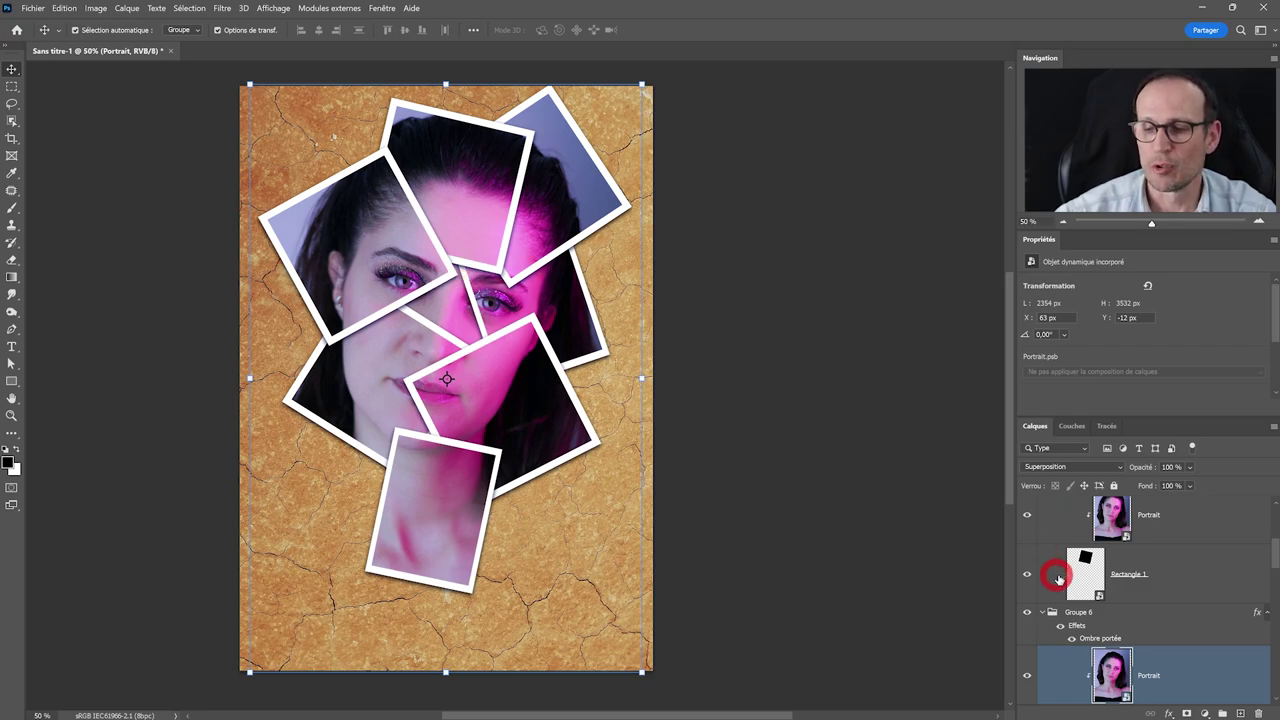
# Save the rounded-corner square in Rectangle 1.psb, then reopen the frame smart object.
pyautogui.moveTo(1085, 585); pyautogui.dragTo(1083, 563)
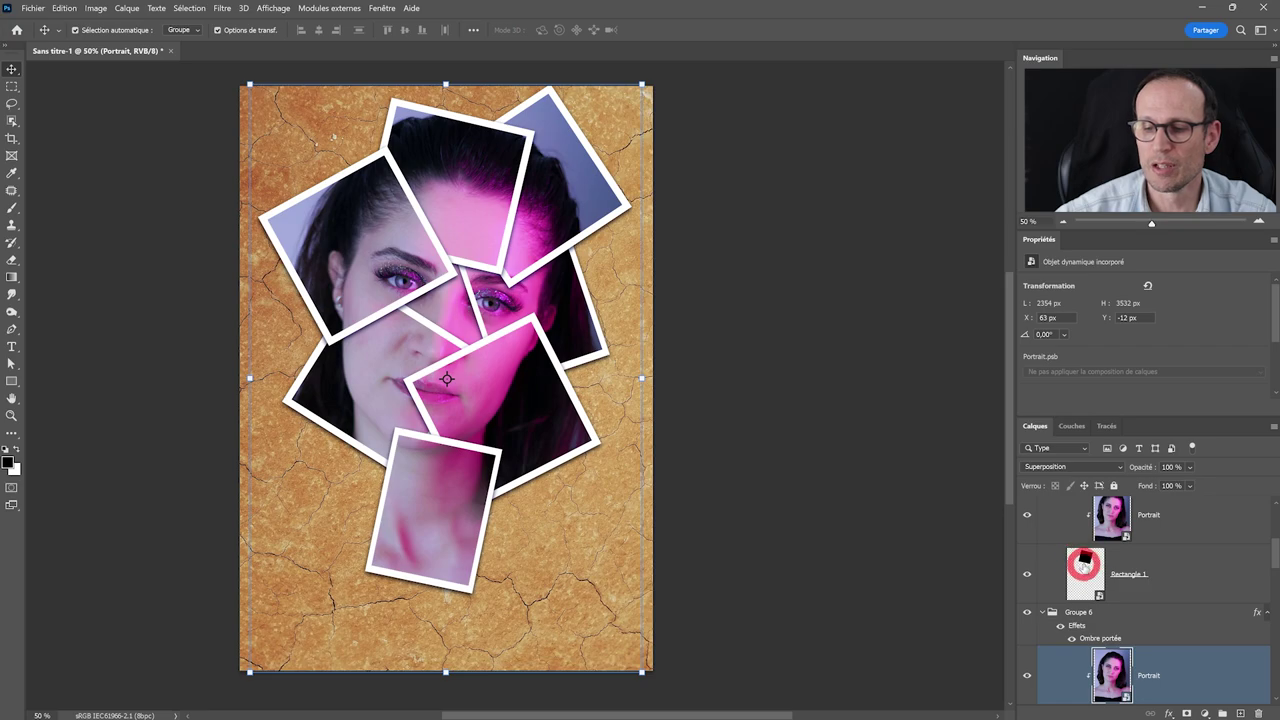
pyautogui.doubleClick(1083, 565)
pyautogui.moveTo(606, 266)
pyautogui.mouseDown()
pyautogui.moveTo(642, 262)
pyautogui.moveTo(615, 285)
pyautogui.mouseUp()
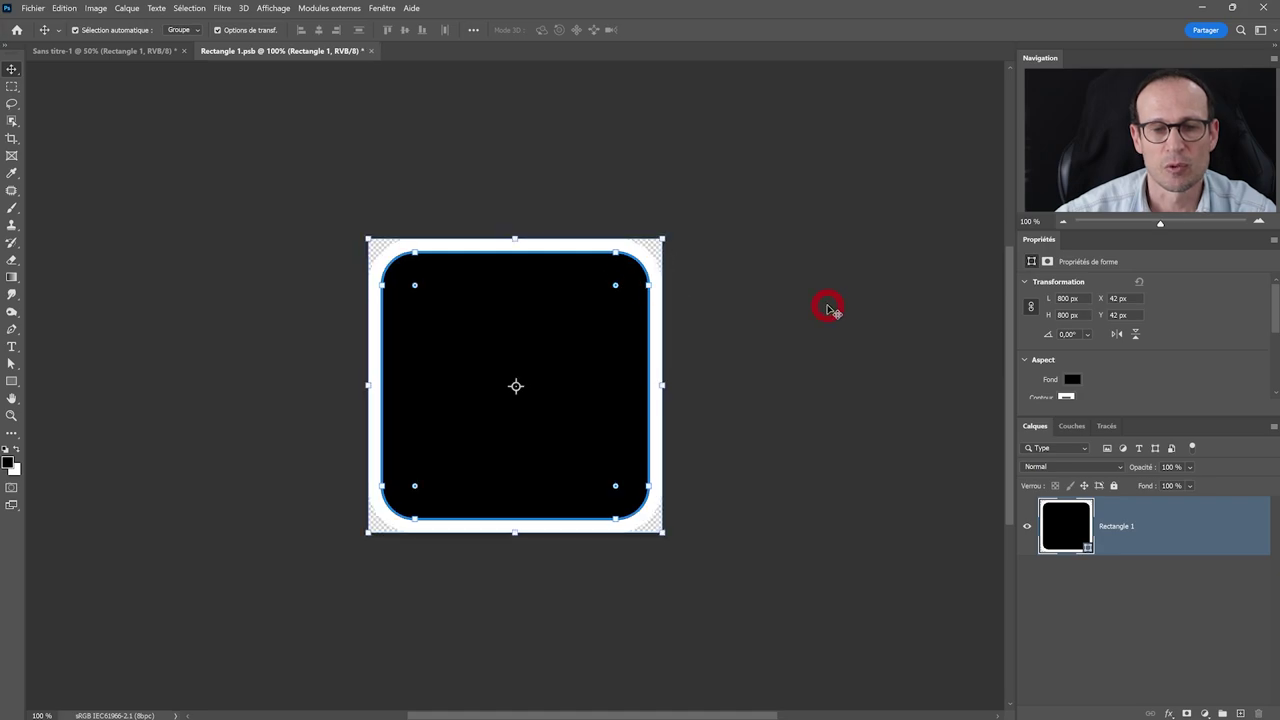
pyautogui.click(371, 52)
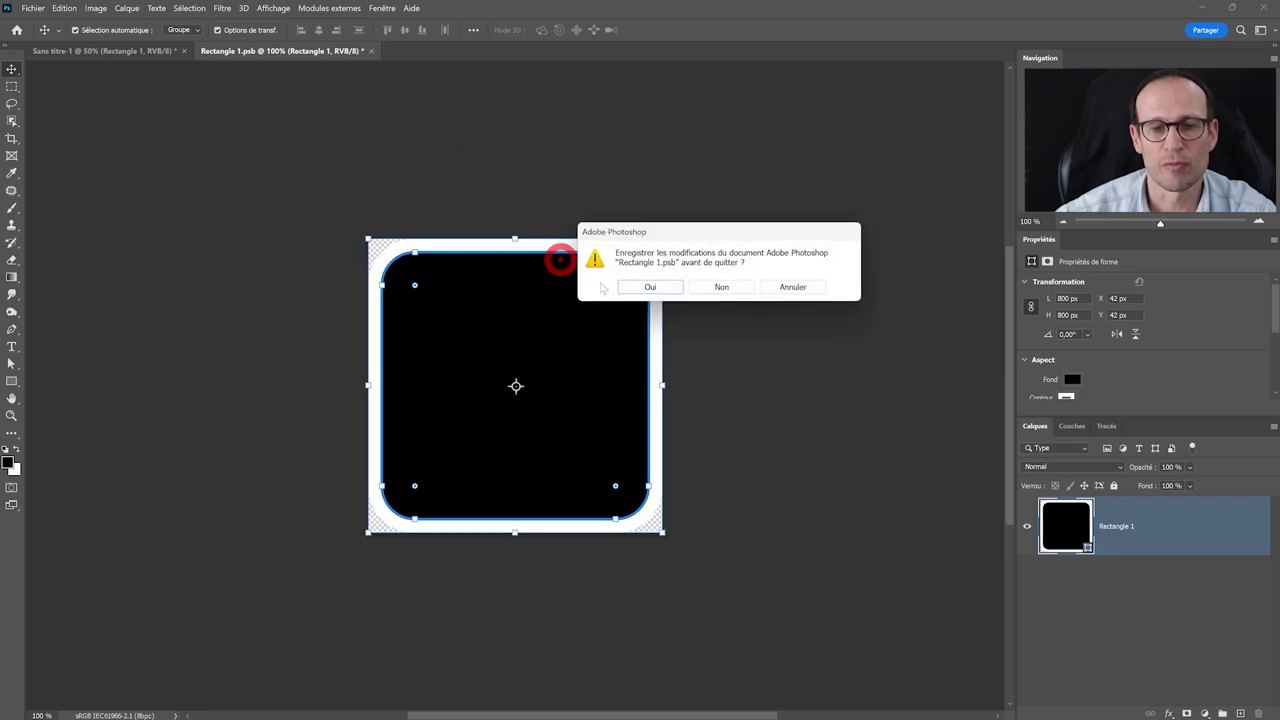
pyautogui.click(651, 286)
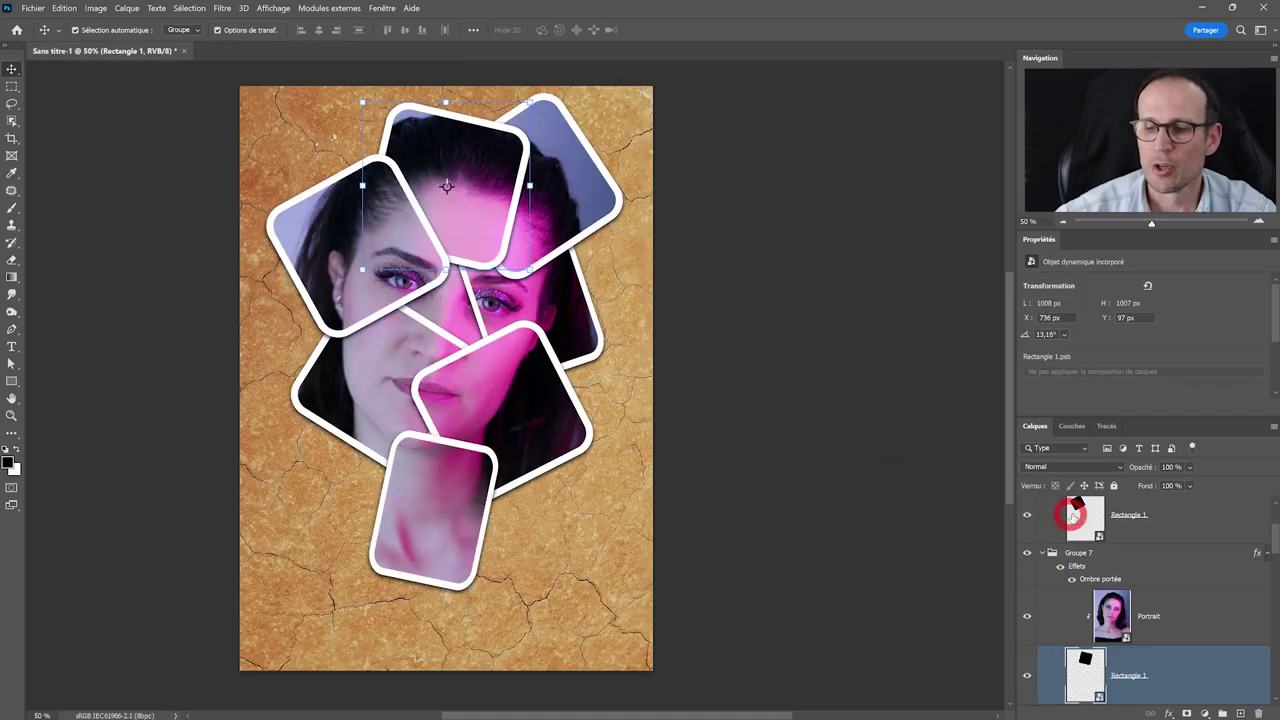
pyautogui.doubleClick(1077, 515)
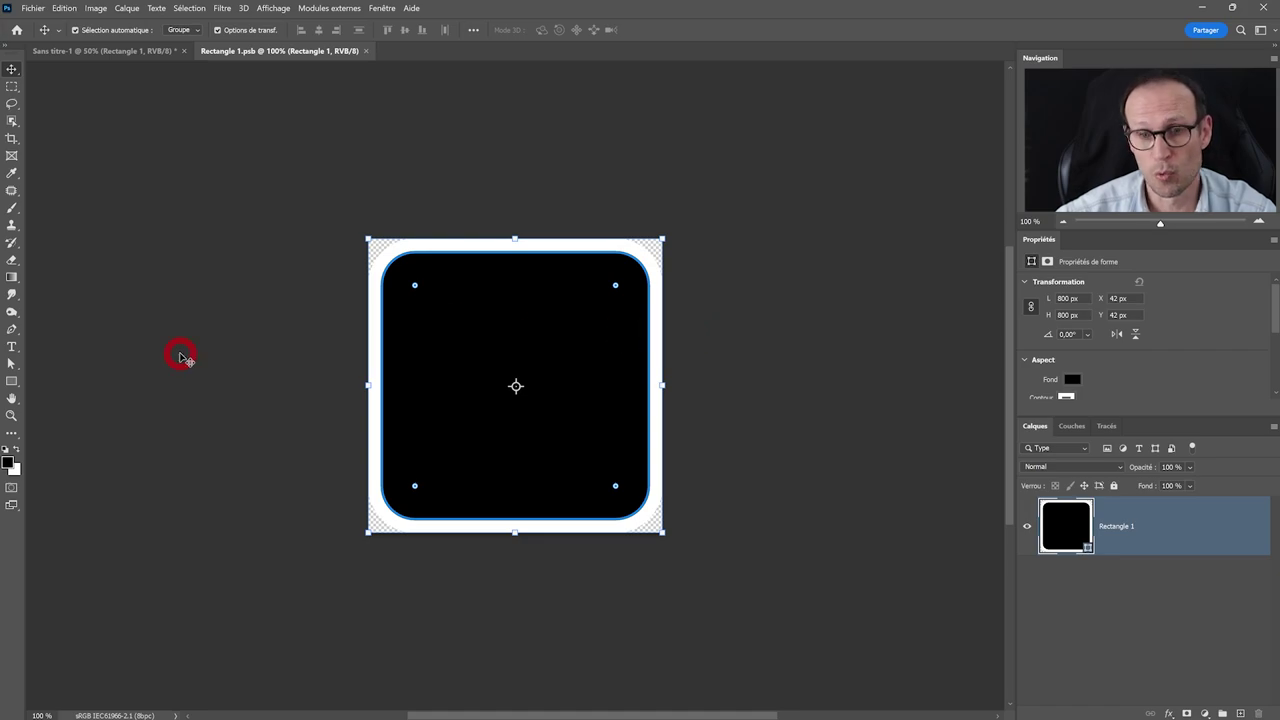
# Switch to the shape tool and bring up the Formes (Shapes) panel.
pyautogui.press('u')
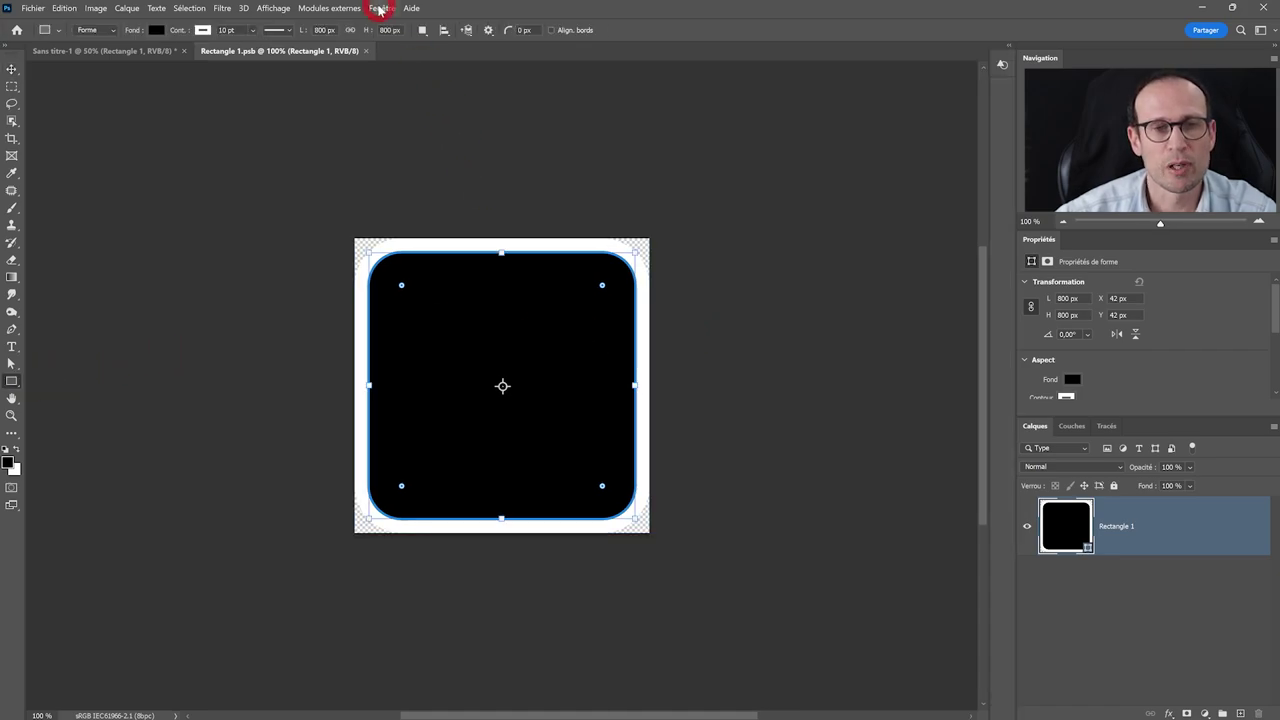
pyautogui.click(381, 8)
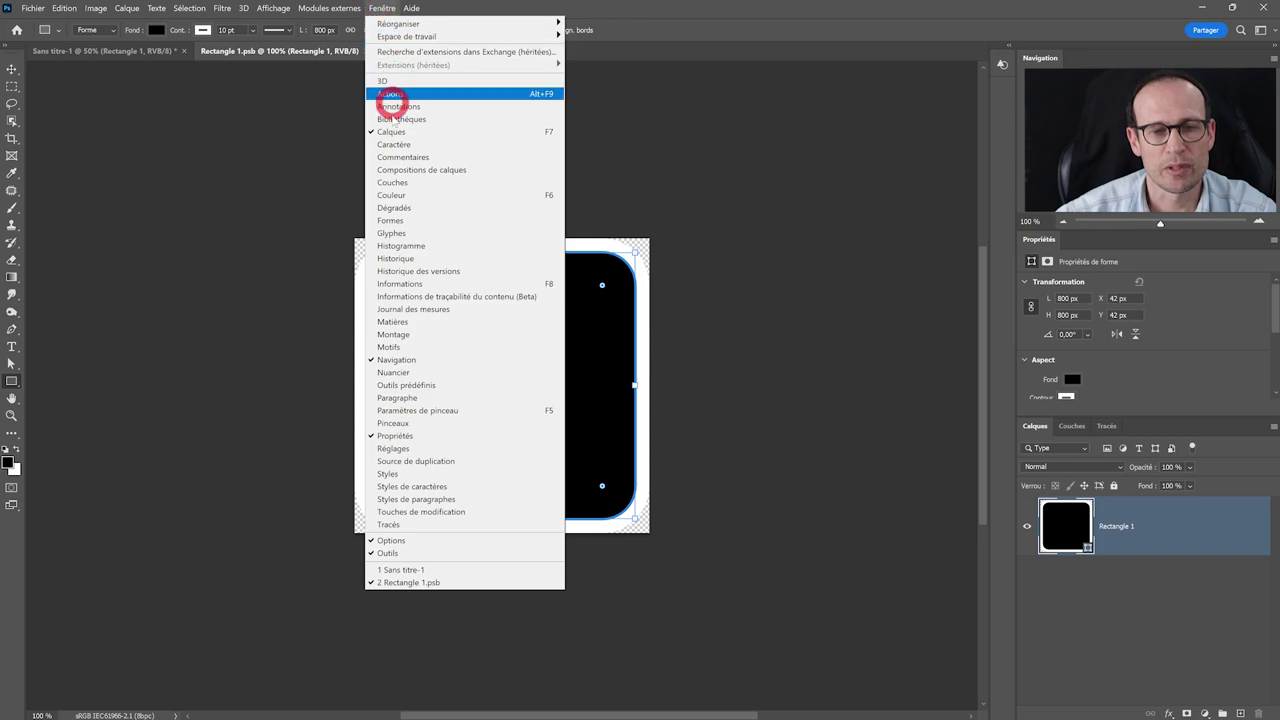
pyautogui.click(393, 220)
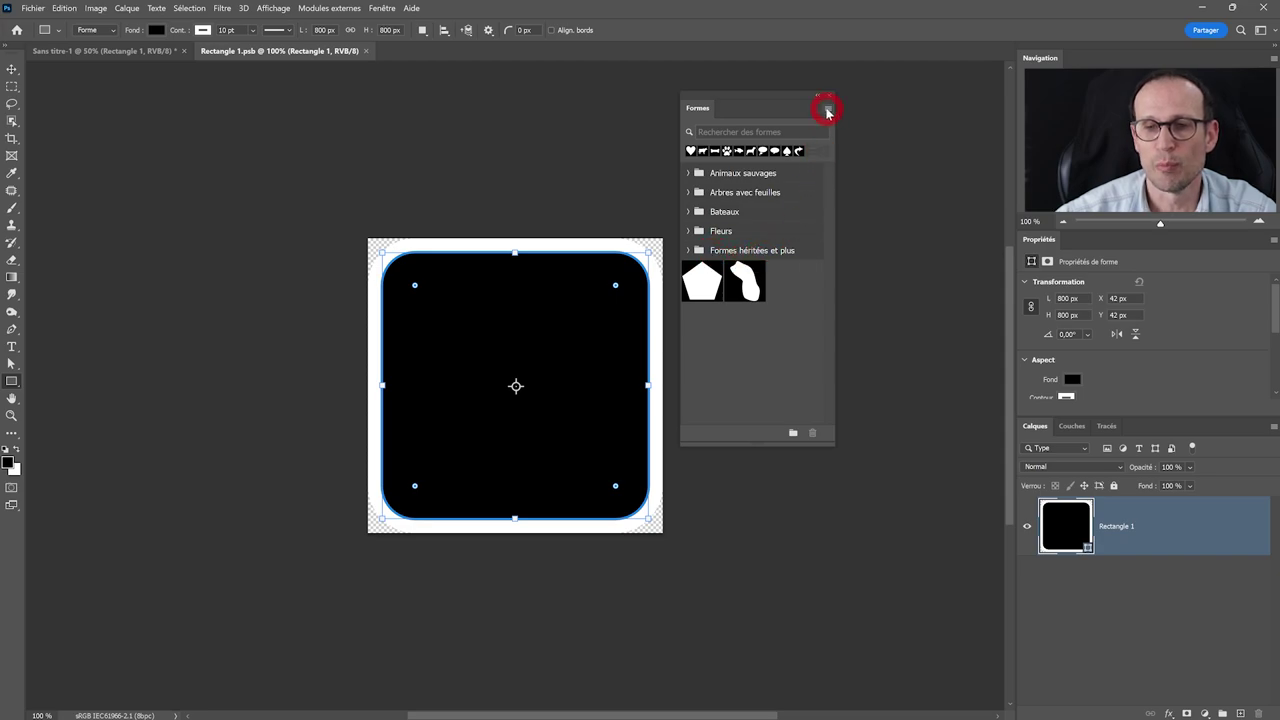
pyautogui.click(827, 112)
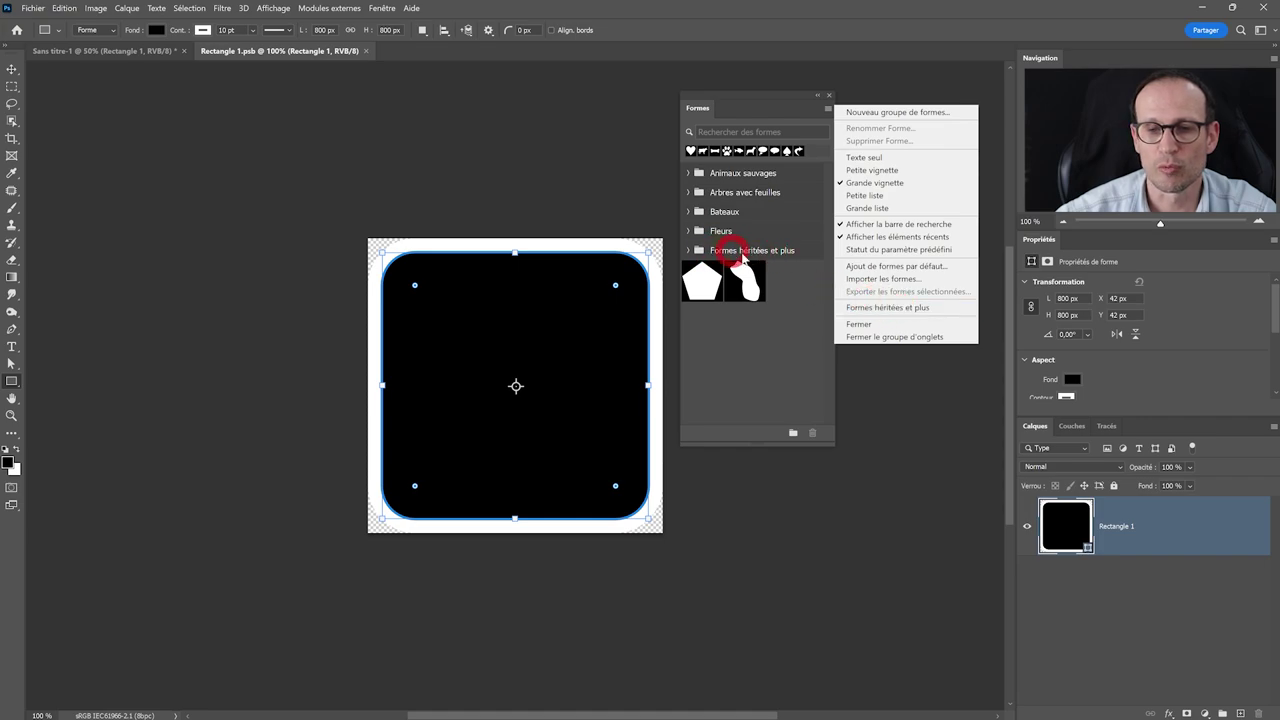
pyautogui.click(688, 256)
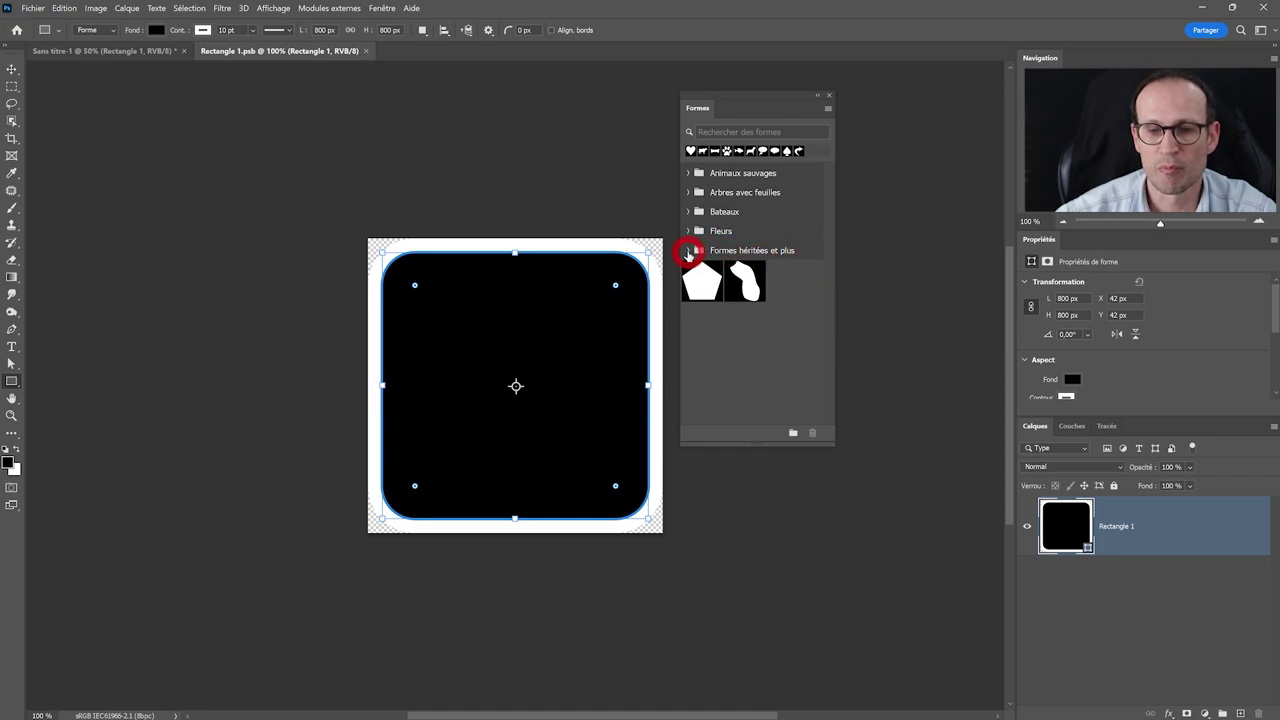
# Pick the heart from Toutes les formes héritées and drag it onto the frame canvas.
pyautogui.click(688, 251)
pyautogui.moveTo(745, 444); pyautogui.dragTo(752, 606)
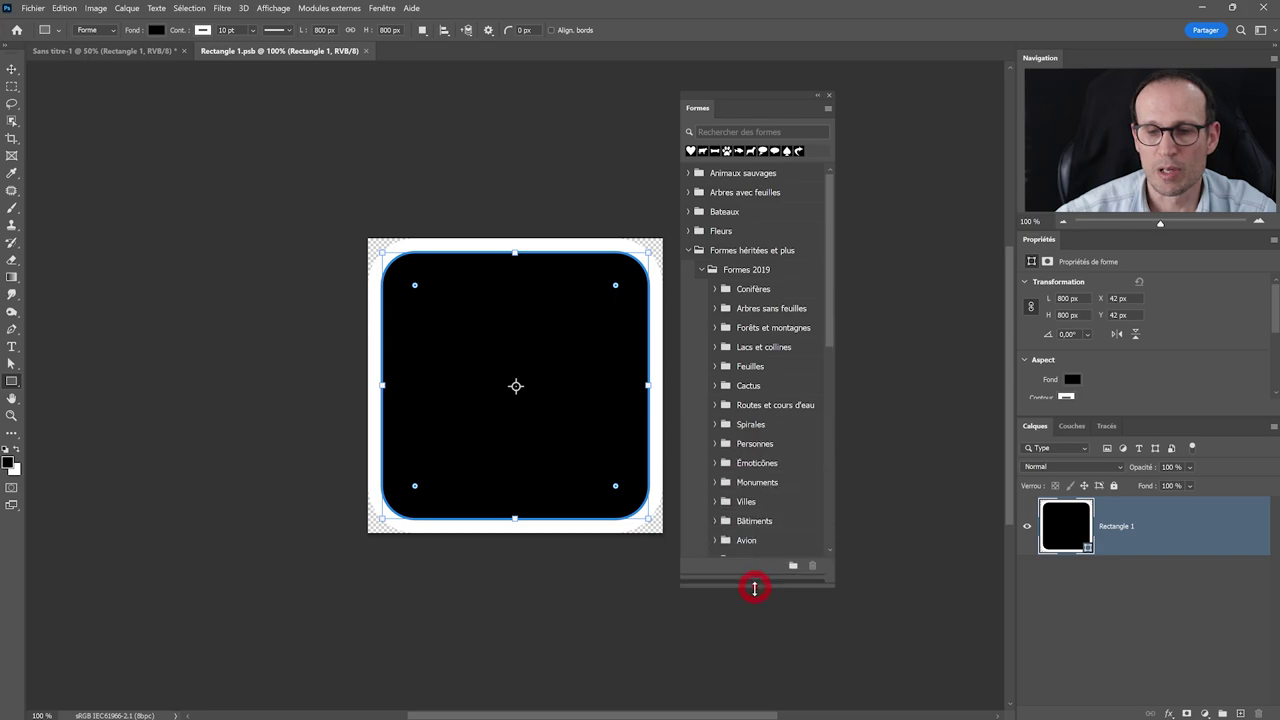
pyautogui.click(703, 269)
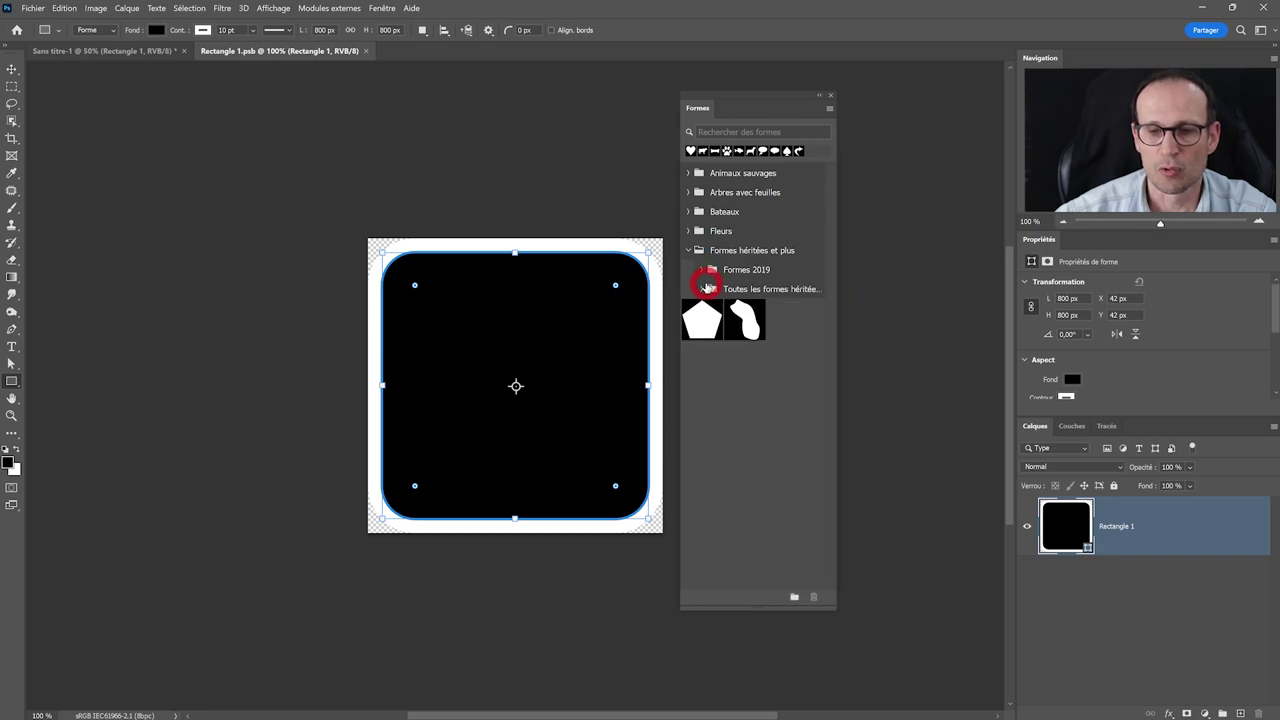
pyautogui.click(698, 286)
pyautogui.scroll(-2, 716, 245)
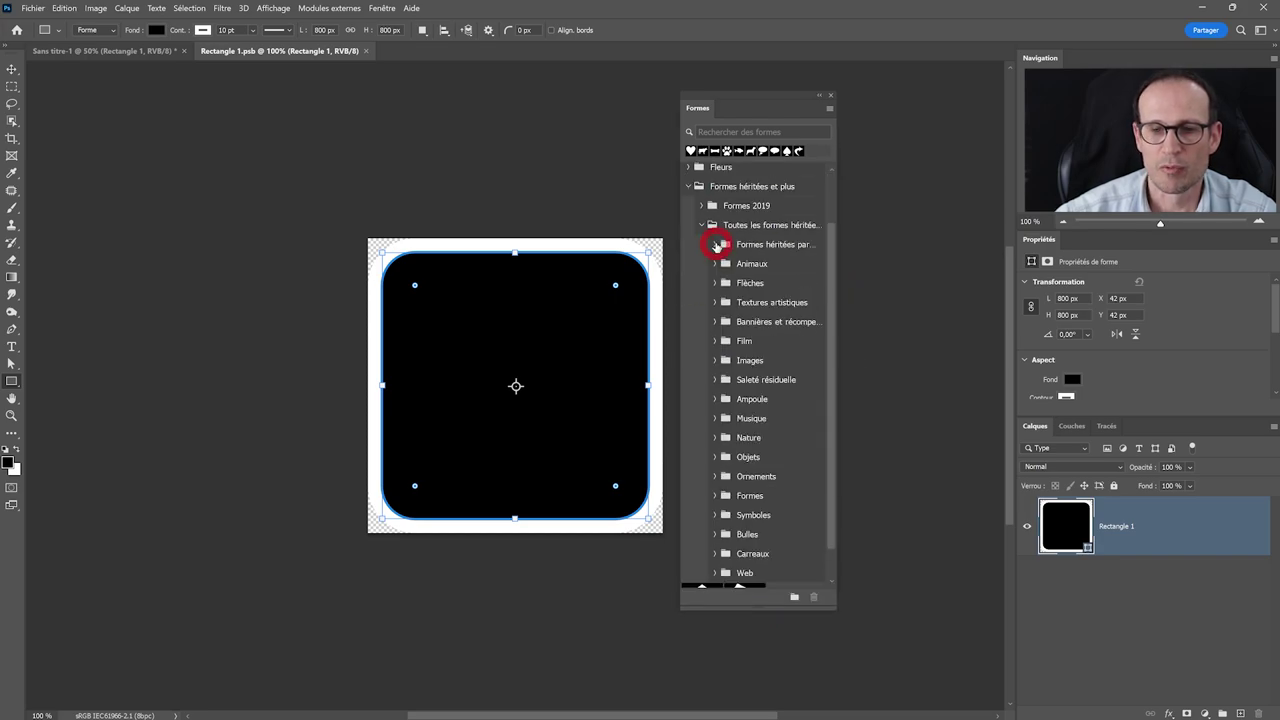
pyautogui.click(715, 244)
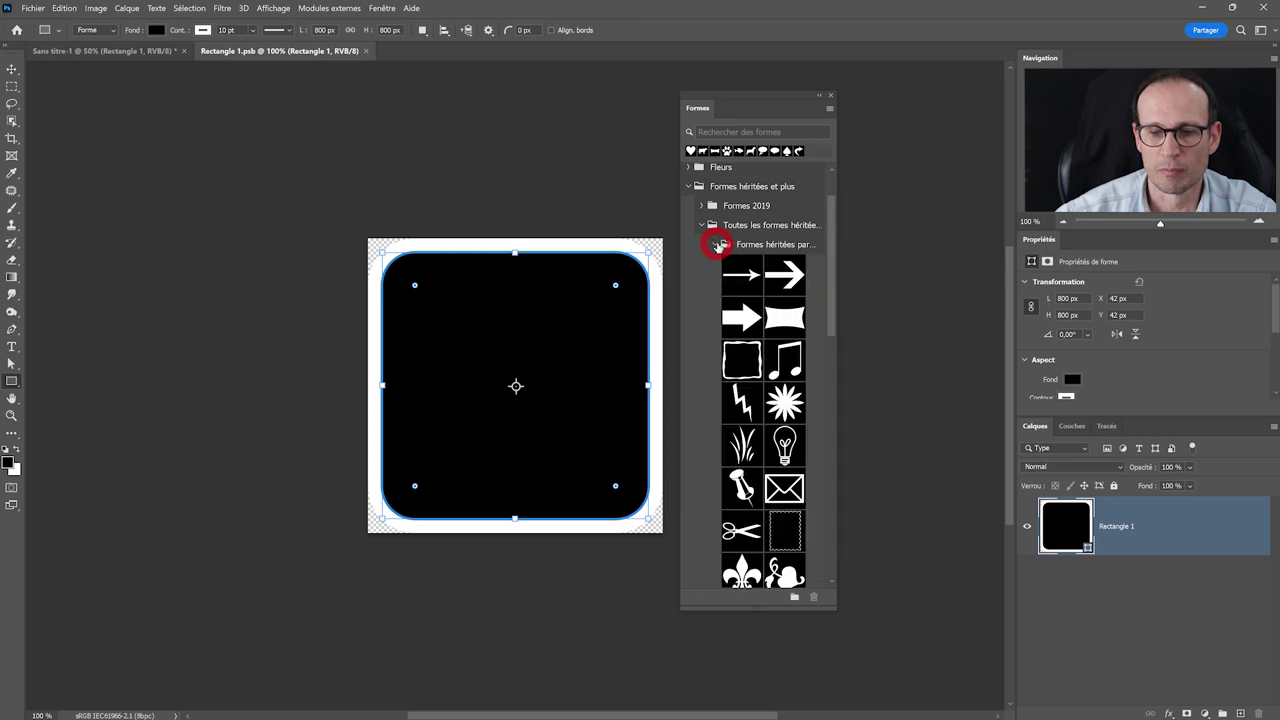
pyautogui.scroll(-1, 725, 280)
pyautogui.scroll(-1, 735, 320)
pyautogui.scroll(-1, 740, 360)
pyautogui.scroll(-1, 745, 392)
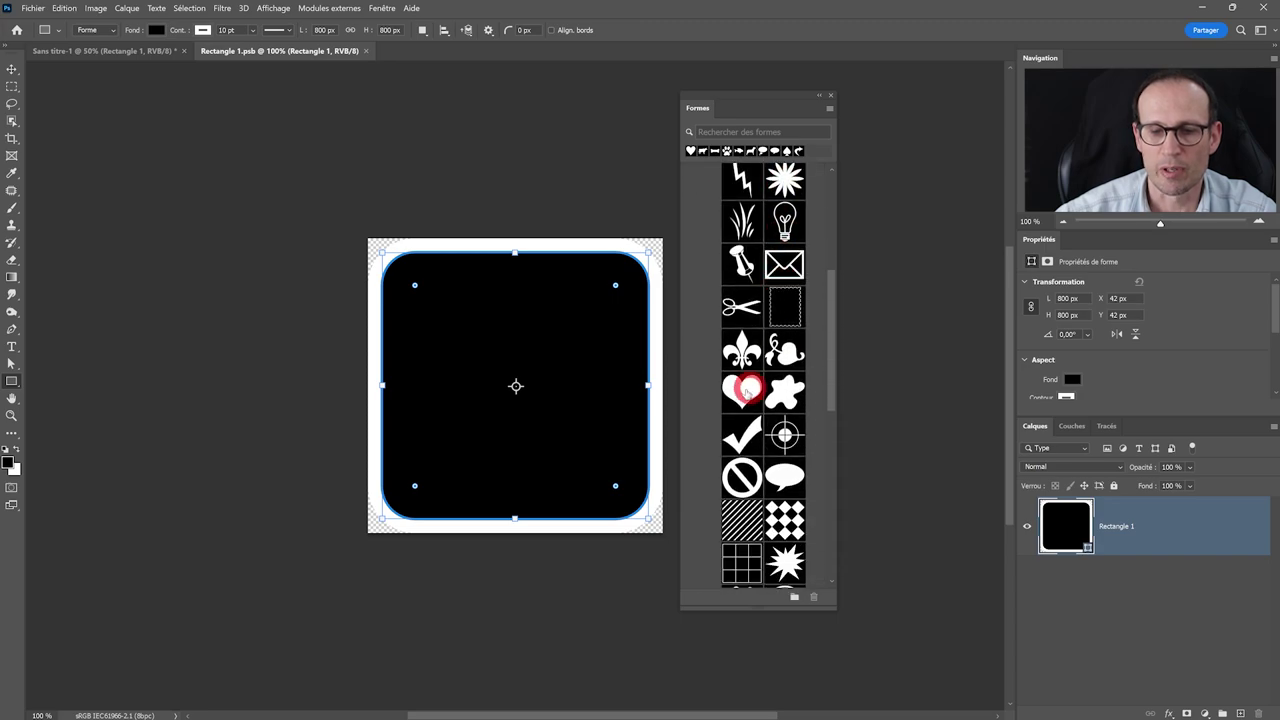
pyautogui.click(745, 394)
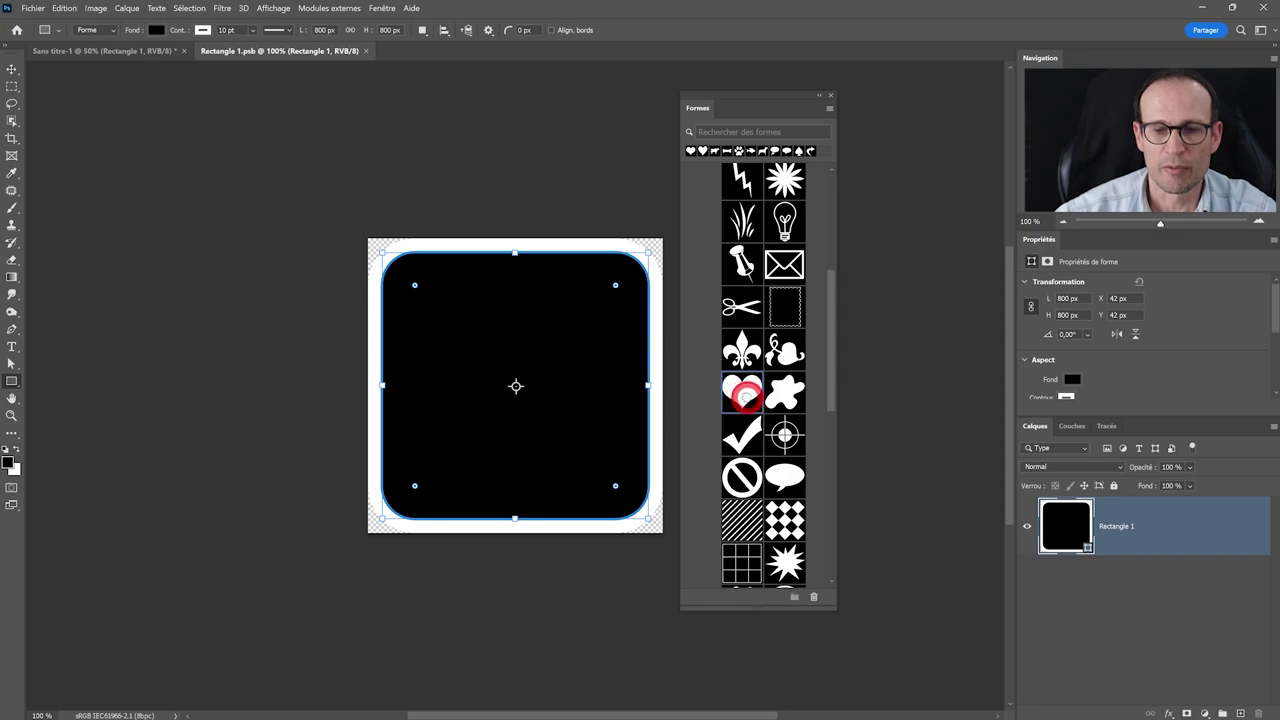
pyautogui.moveTo(745, 396); pyautogui.dragTo(505, 356)
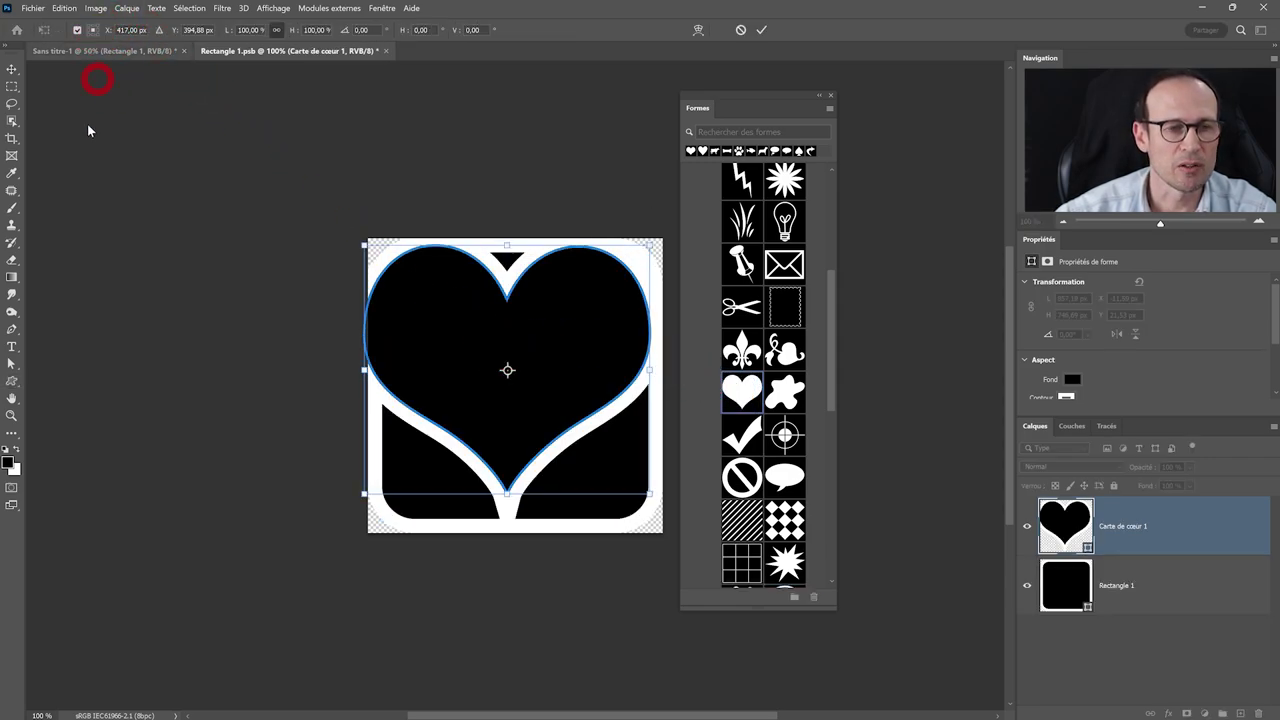
# Scale the heart to 87.81% and position it inside the frame area.
pyautogui.click(428, 345)
pyautogui.click(476, 340)
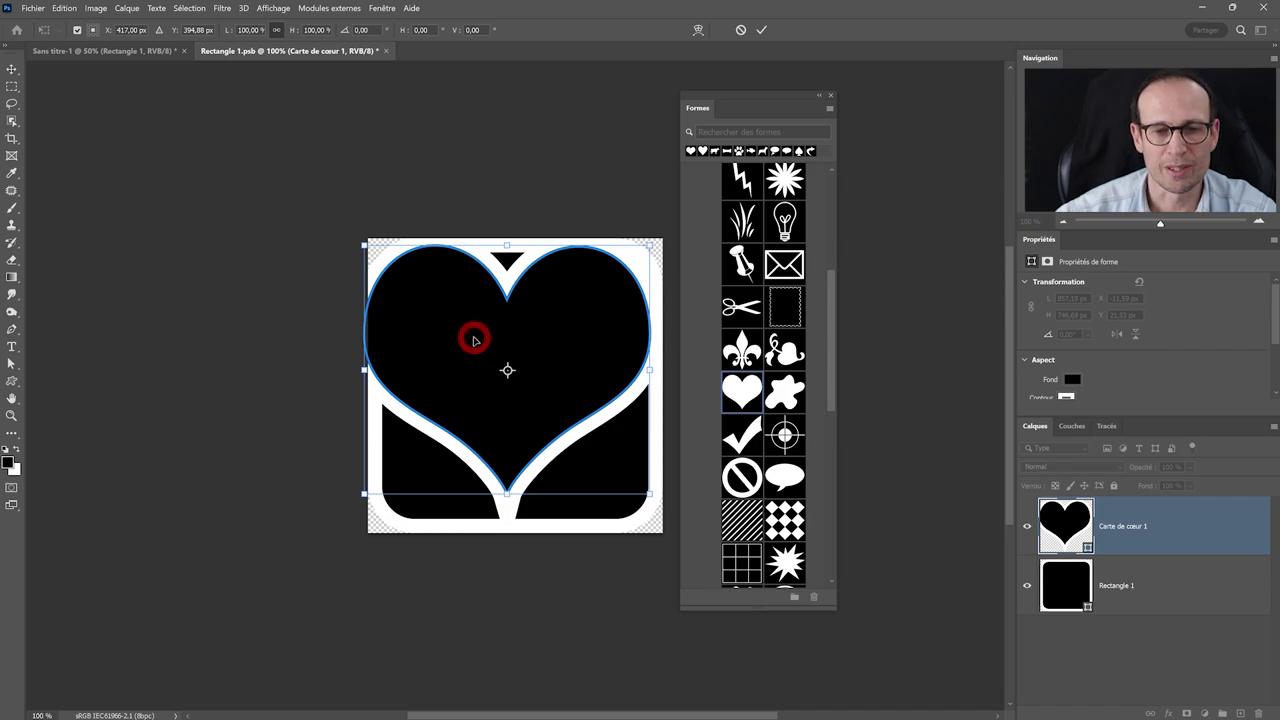
pyautogui.moveTo(672, 250)
pyautogui.mouseDown()
pyautogui.moveTo(618, 288)
pyautogui.moveTo(607, 313)
pyautogui.mouseUp()
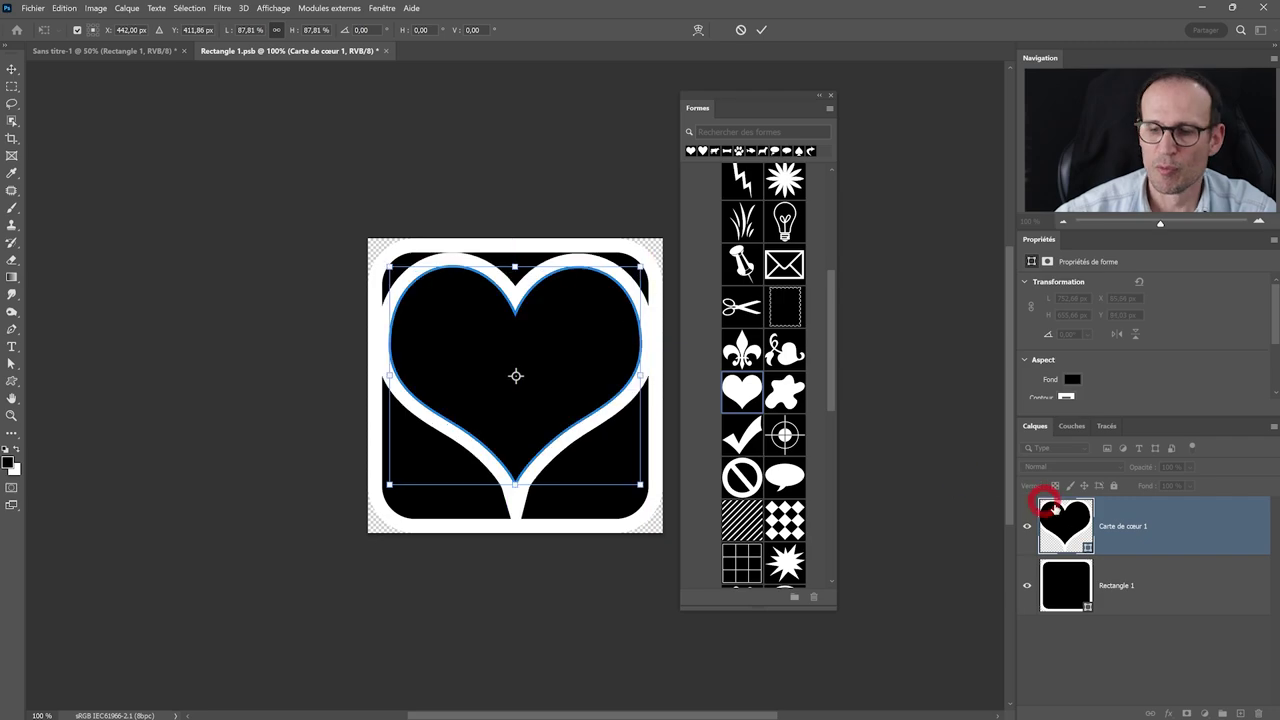
pyautogui.click(1058, 577)
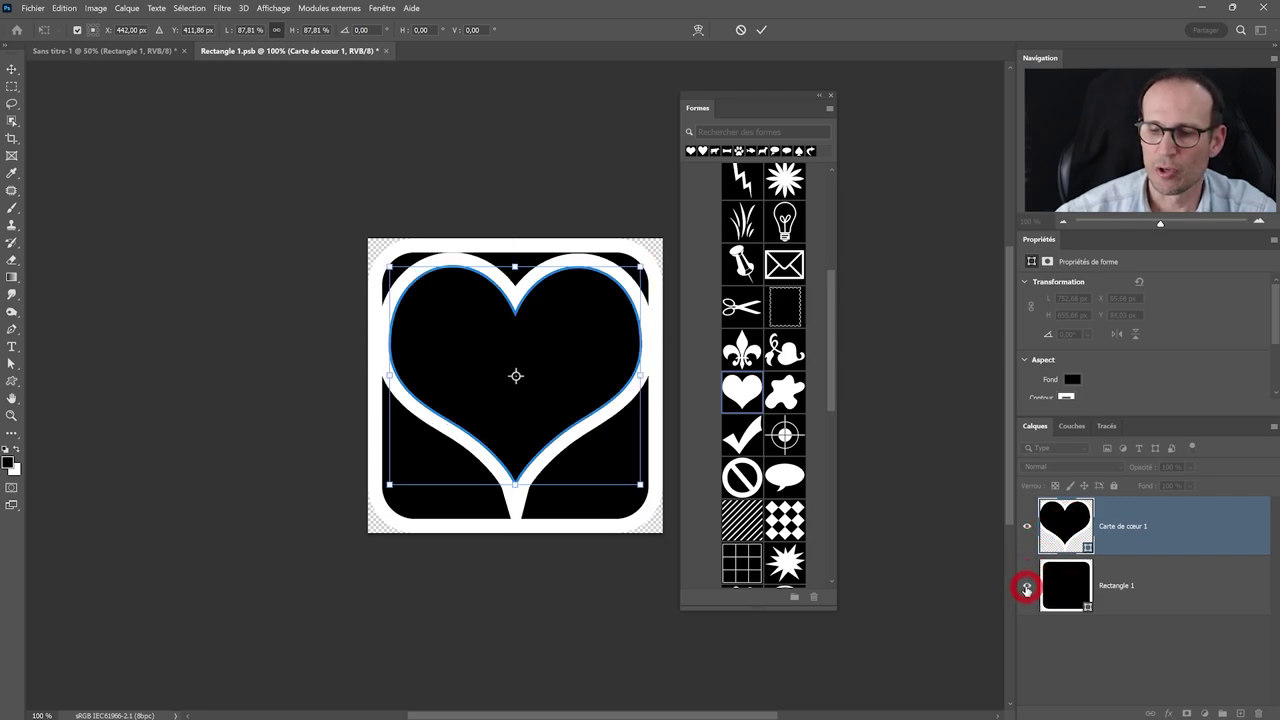
# Hide Rectangle 1, then close Rectangle 1.psb saving changes, and close the Formes panel.
pyautogui.click(1026, 588)
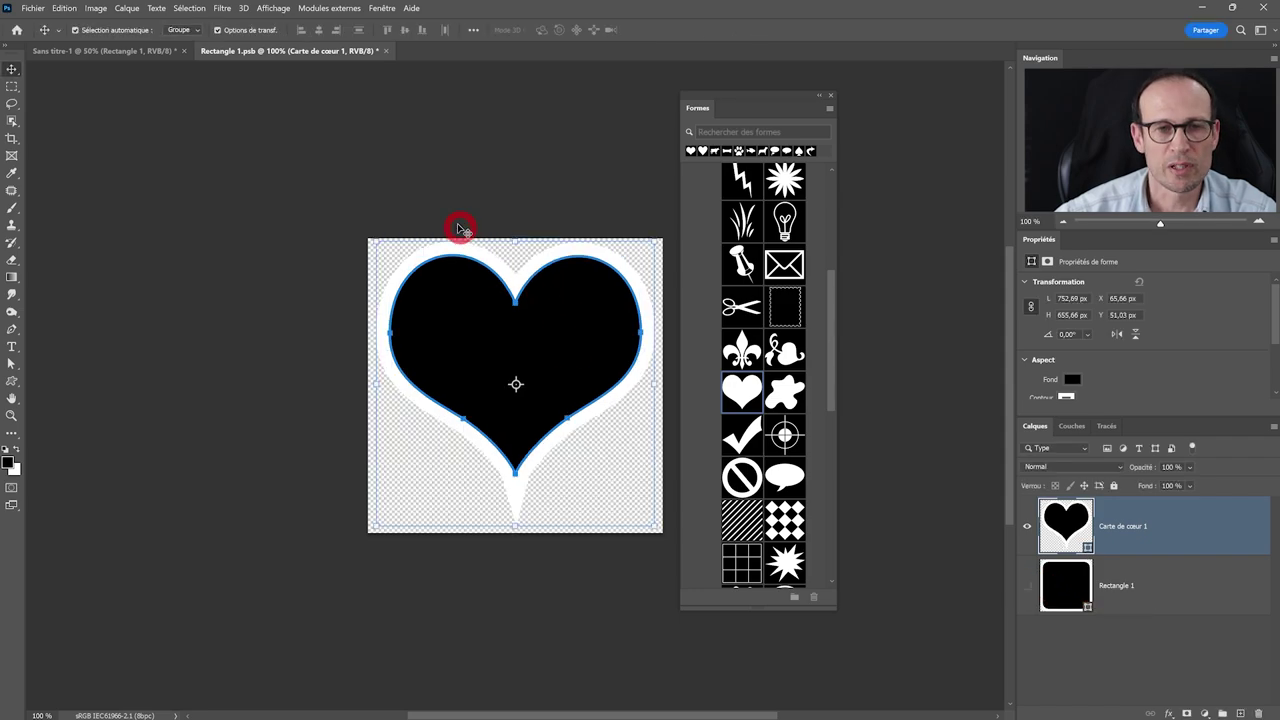
pyautogui.click(387, 53)
pyautogui.click(671, 287)
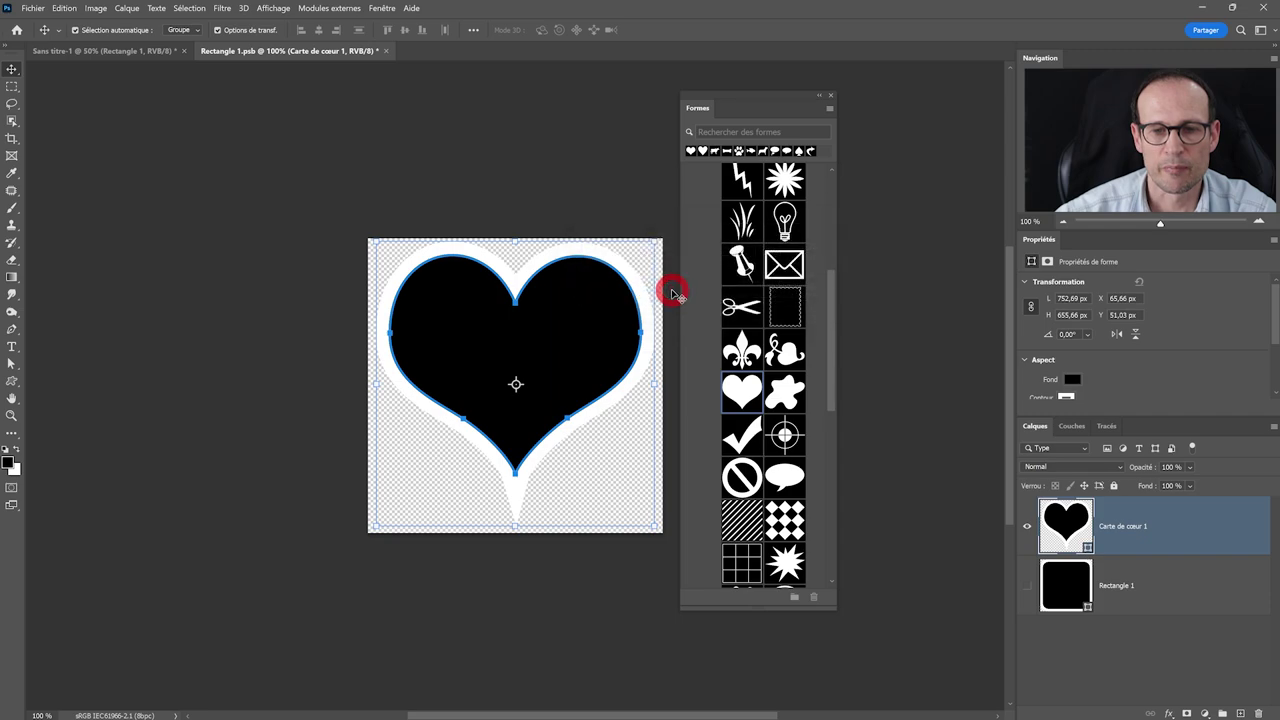
pyautogui.click(830, 95)
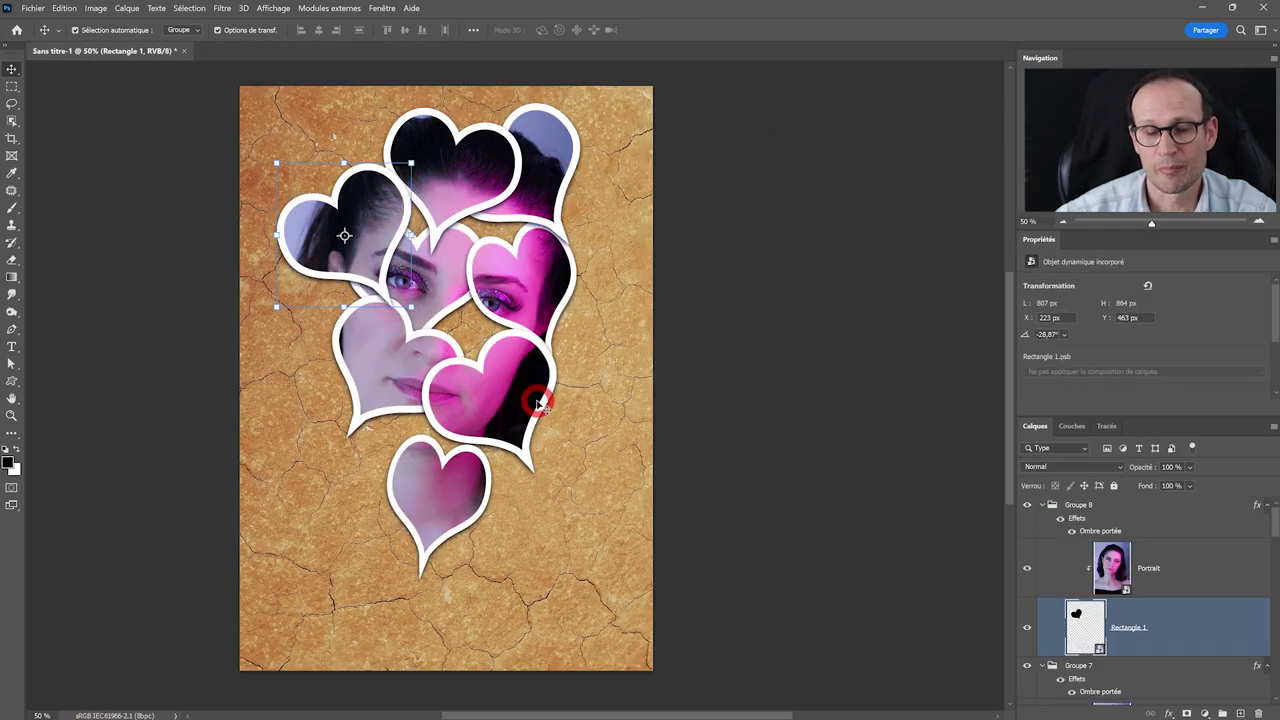
# Check the heart frames on Sans titre-1 and collapse the frame groups in Layers.
pyautogui.click(538, 401)
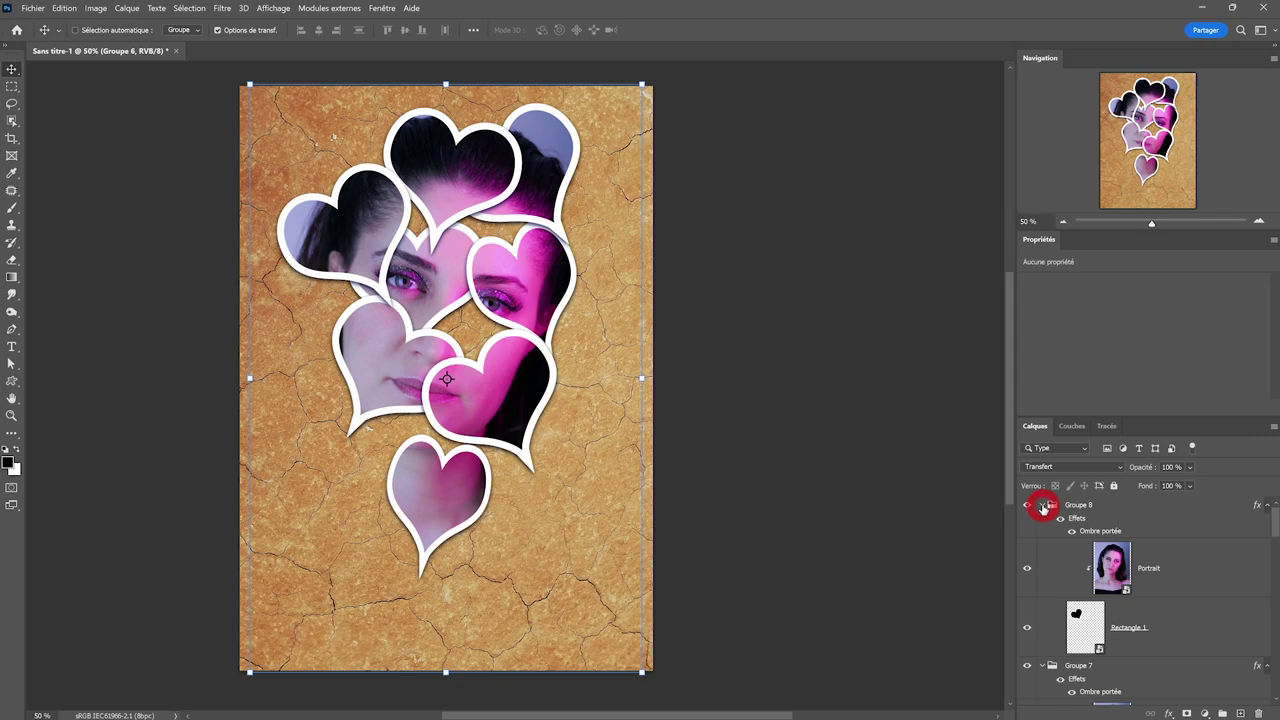
pyautogui.keyDown('ctrl'); pyautogui.click(1043, 506); pyautogui.keyUp('ctrl')
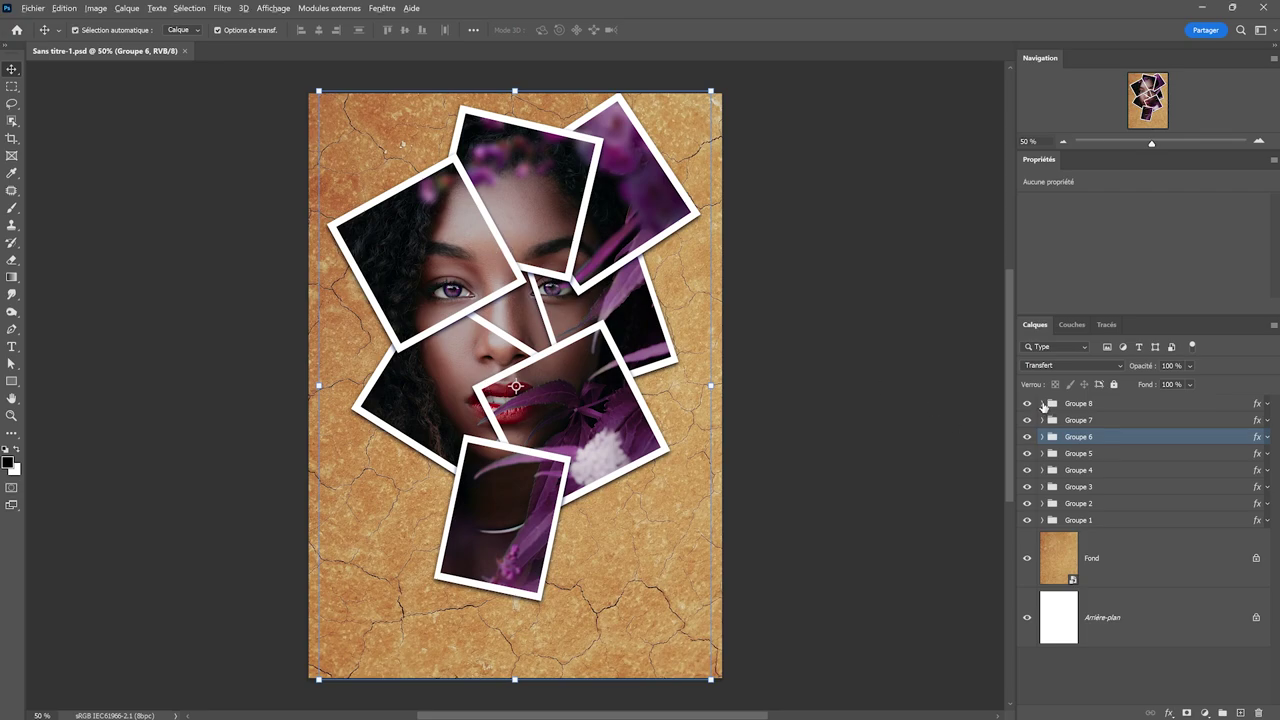
# Expand the groups and select the Portrait layers of Groupe 8, 7 and 6.
pyautogui.keyDown('alt'); pyautogui.click(1043, 405); pyautogui.keyUp('alt')
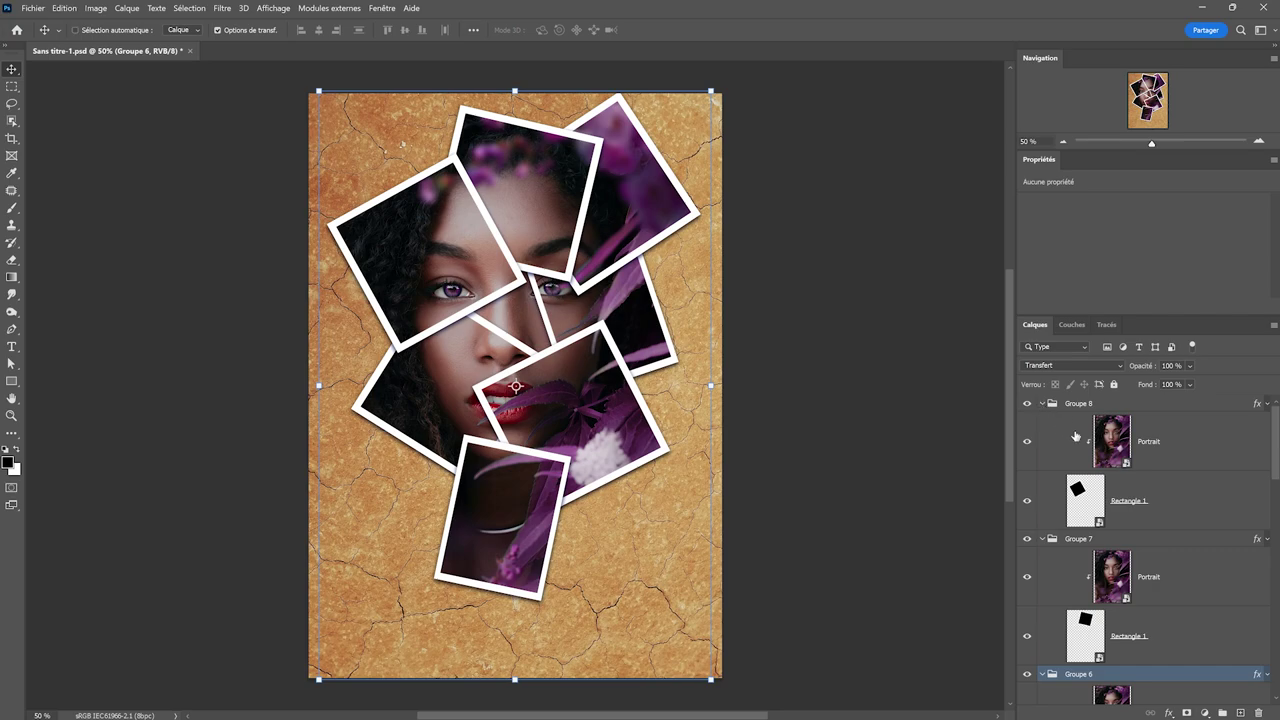
pyautogui.click(1178, 455)
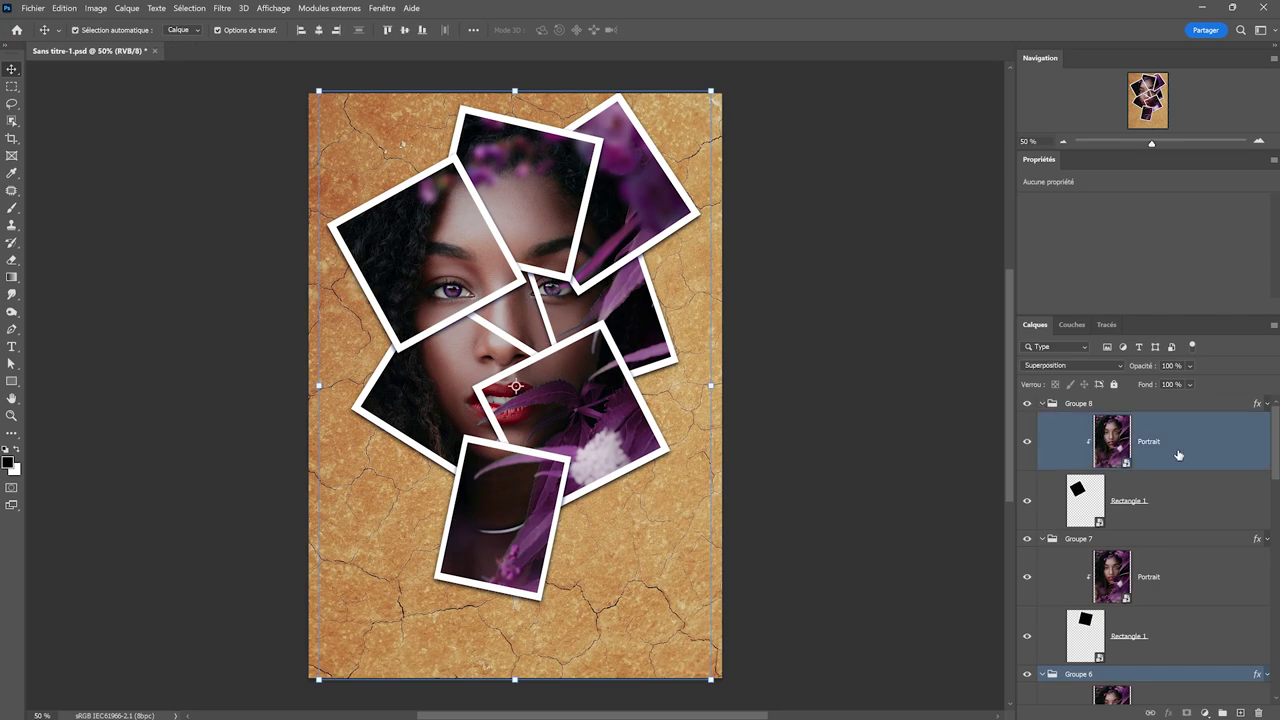
pyautogui.keyDown('ctrl'); pyautogui.click(1180, 578); pyautogui.keyUp('ctrl')
pyautogui.keyDown('ctrl'); pyautogui.click(1150, 700); pyautogui.keyUp('ctrl')
pyautogui.scroll(1, 1153, 458)
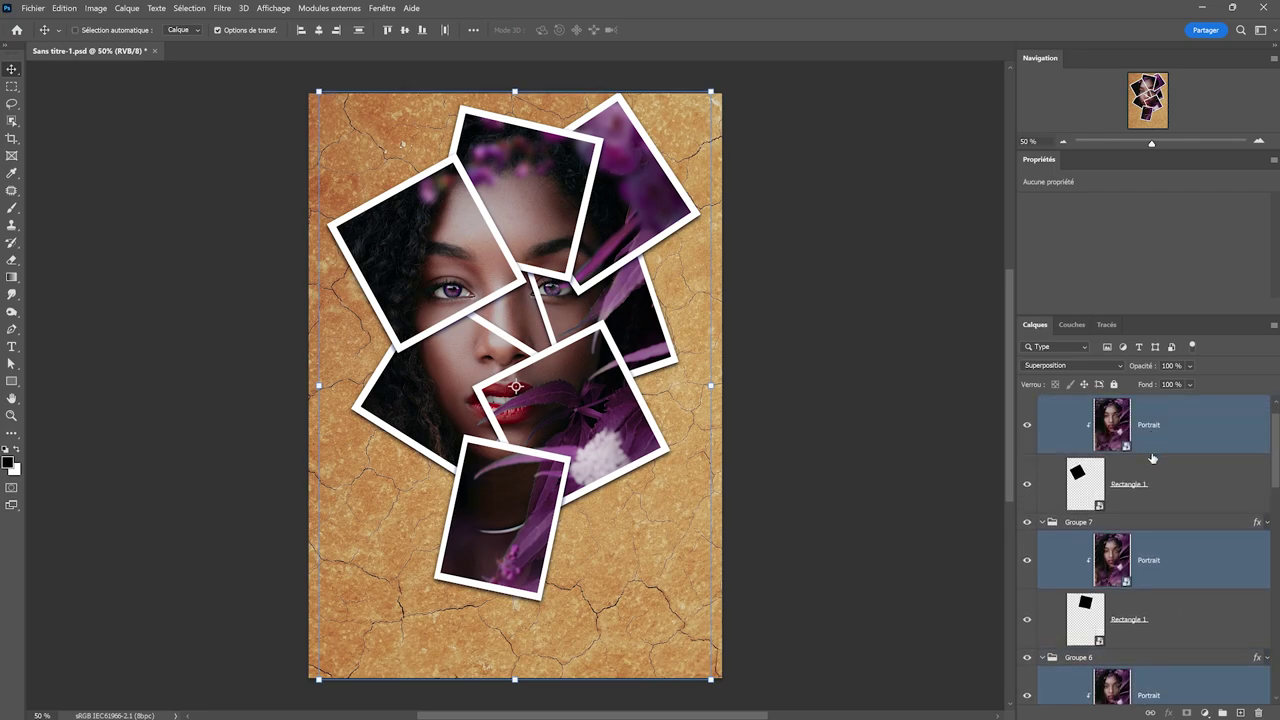
pyautogui.scroll(-2, 1155, 465)
pyautogui.scroll(-2, 1160, 480)
pyautogui.scroll(-2, 1170, 500)
pyautogui.scroll(-2, 1183, 526)
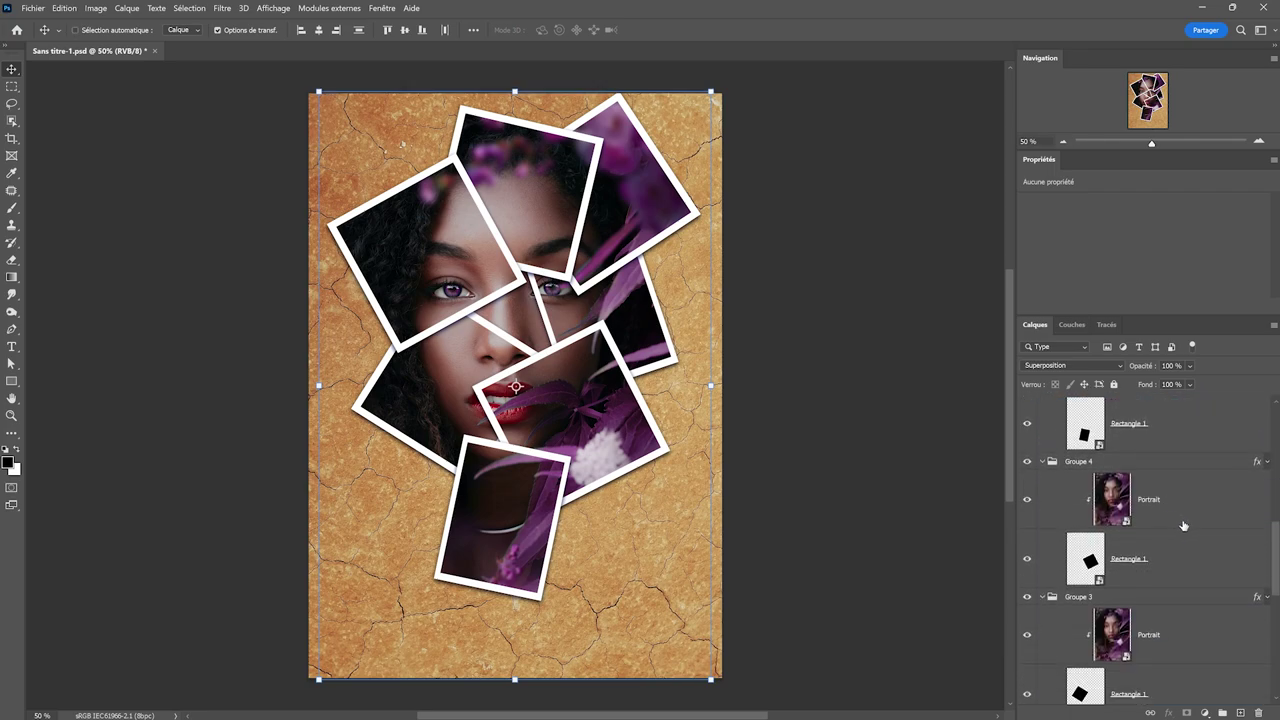
# Add the remaining Portrait layers, then drag Groupe 8's Portrait about 197 px left.
pyautogui.keyDown('ctrl'); pyautogui.click(1183, 497); pyautogui.keyUp('ctrl')
pyautogui.keyDown('ctrl'); pyautogui.click(1175, 632); pyautogui.keyUp('ctrl')
pyautogui.scroll(-1, 1169, 591)
pyautogui.scroll(5, 1166, 591)
pyautogui.keyDown('ctrl'); pyautogui.click(1166, 591); pyautogui.keyUp('ctrl')
pyautogui.scroll(-3, 1165, 567)
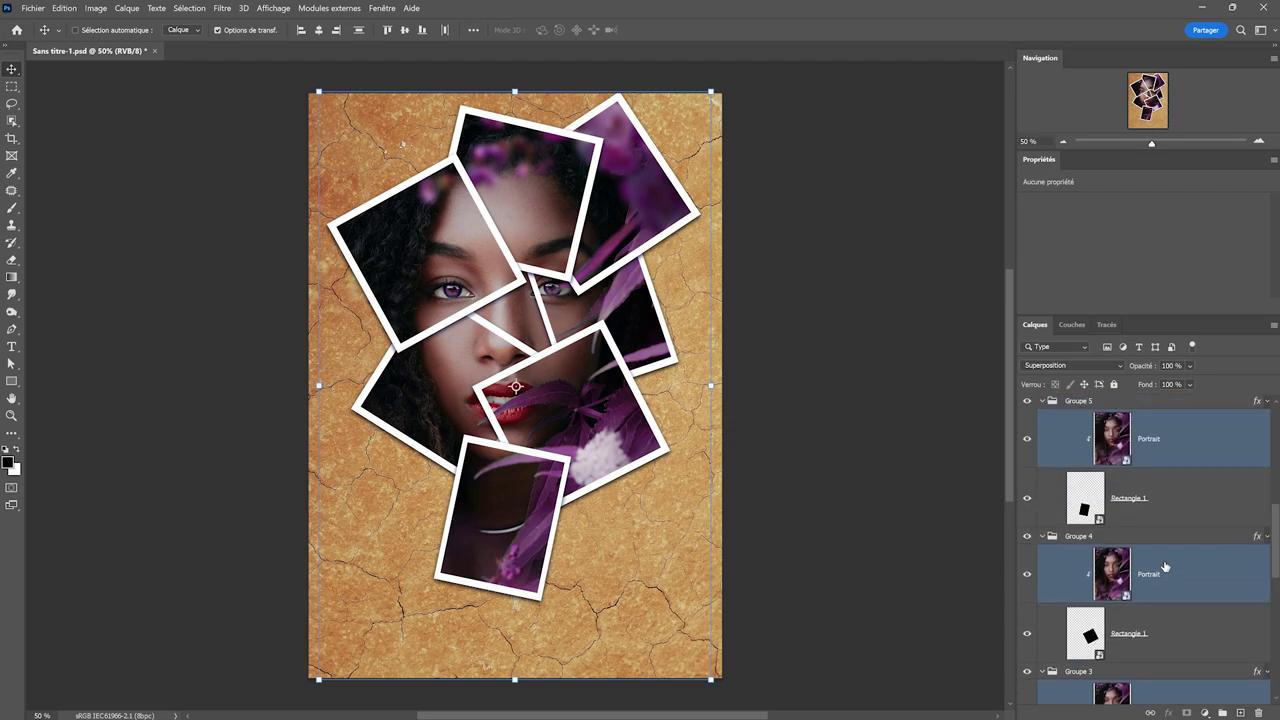
pyautogui.scroll(5, 1160, 600)
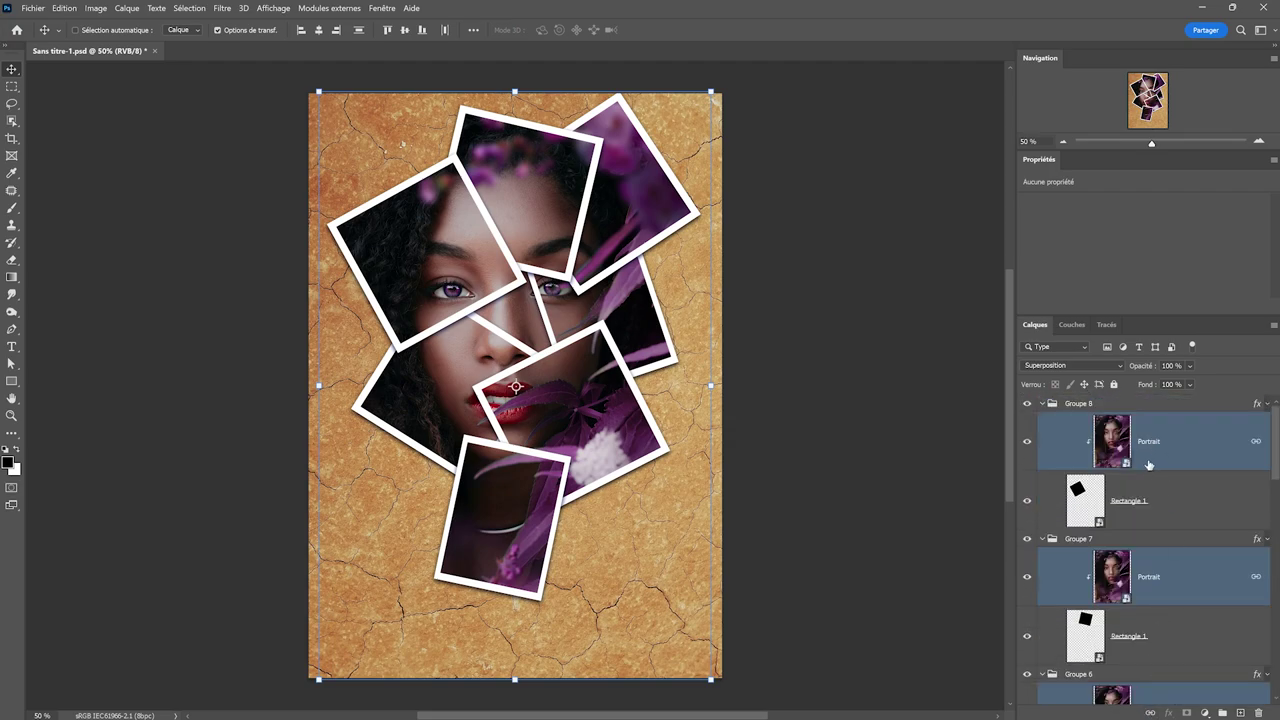
pyautogui.click(1117, 427)
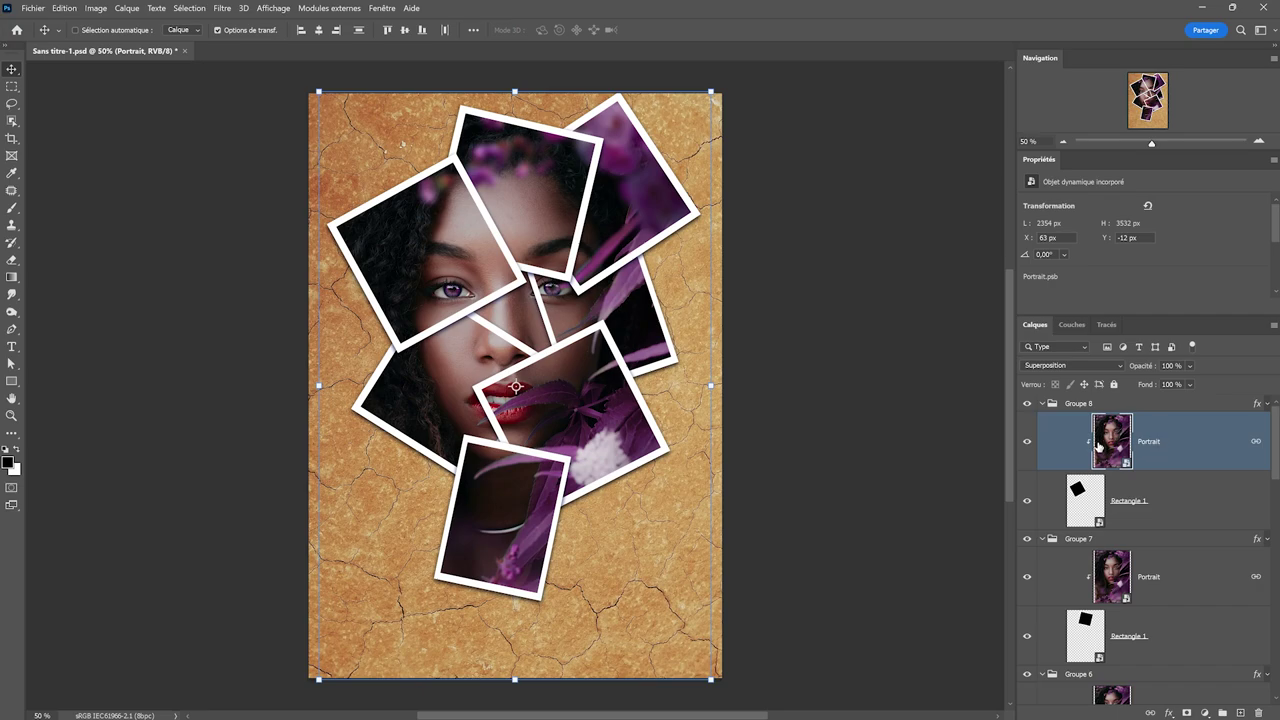
pyautogui.moveTo(611, 252); pyautogui.dragTo(578, 250)
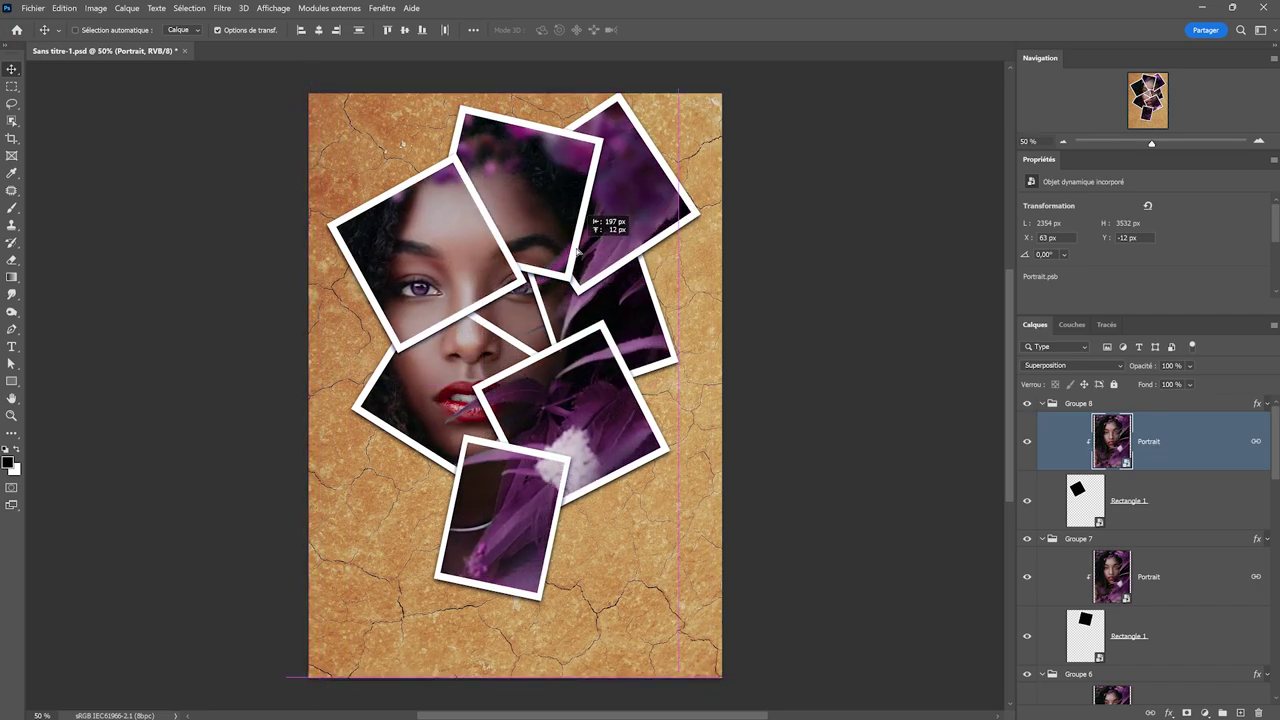